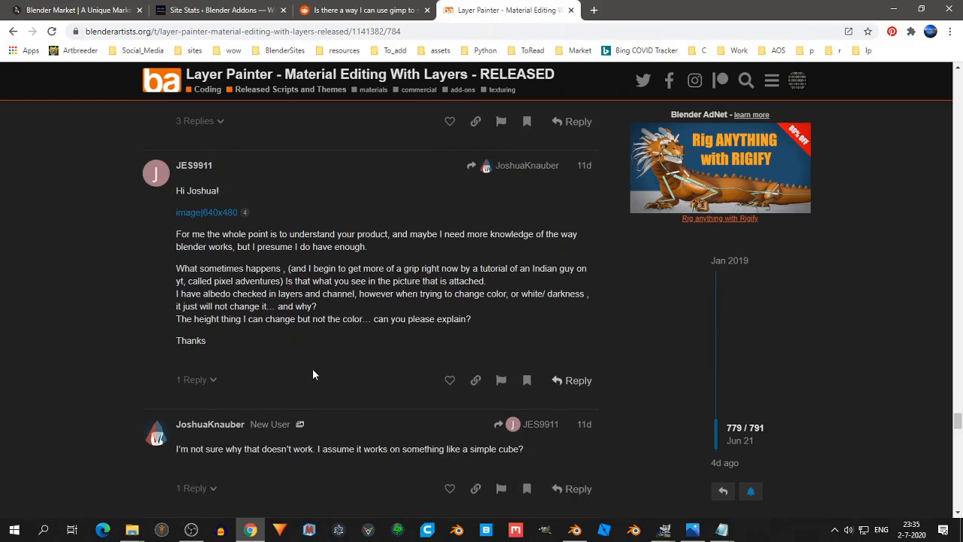
- Switch from the browser to Blender and widen the shader node editor and the properties area beside the 3D view
left_click(893, 9)
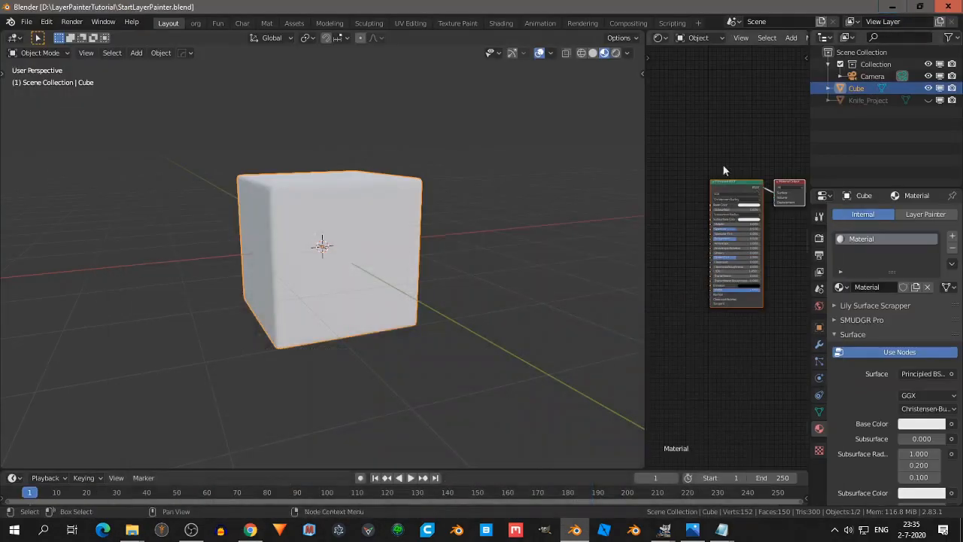
scroll(529, 239, "up", 1)
scroll(523, 242, "up", 2)
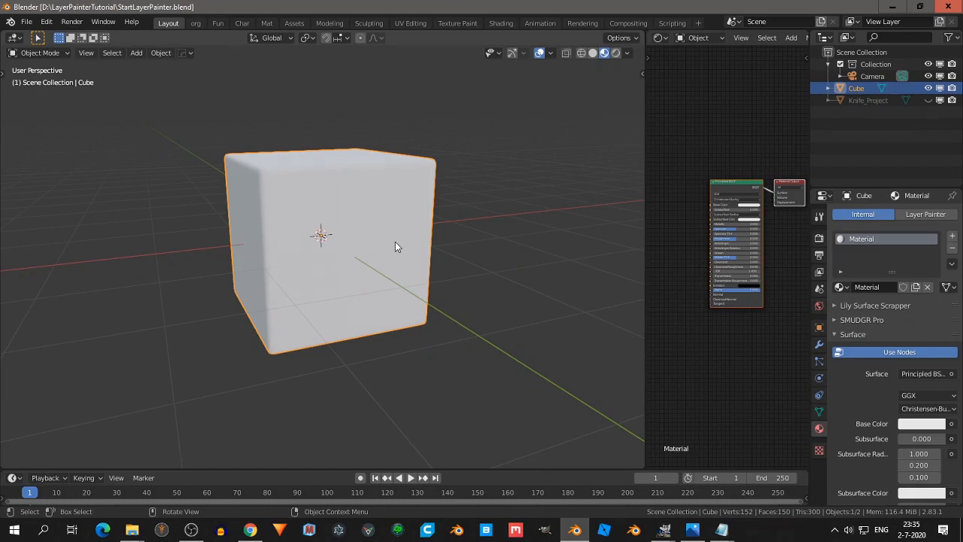
scroll(395, 242, "up", 1)
middle_click_drag(395, 241, 405, 244)
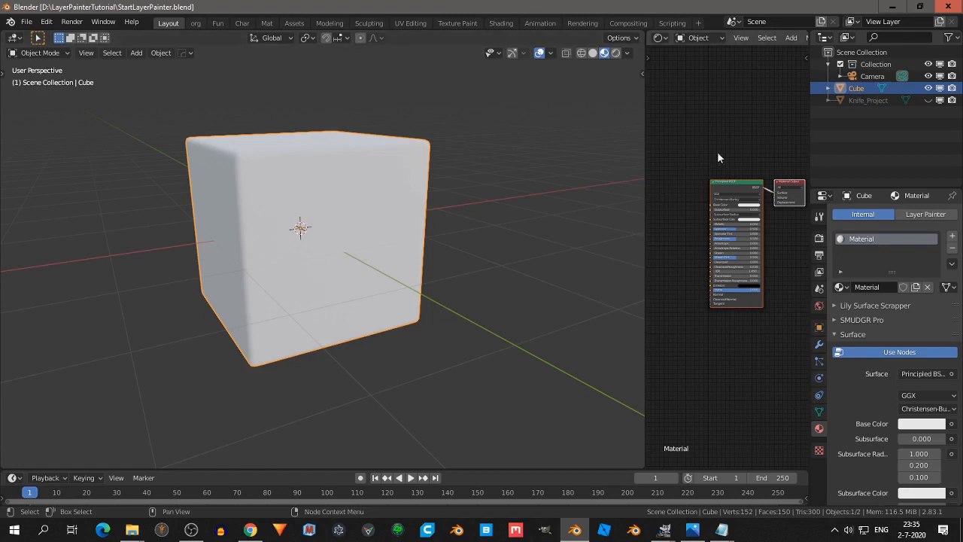
left_click_drag(643, 132, 601, 140)
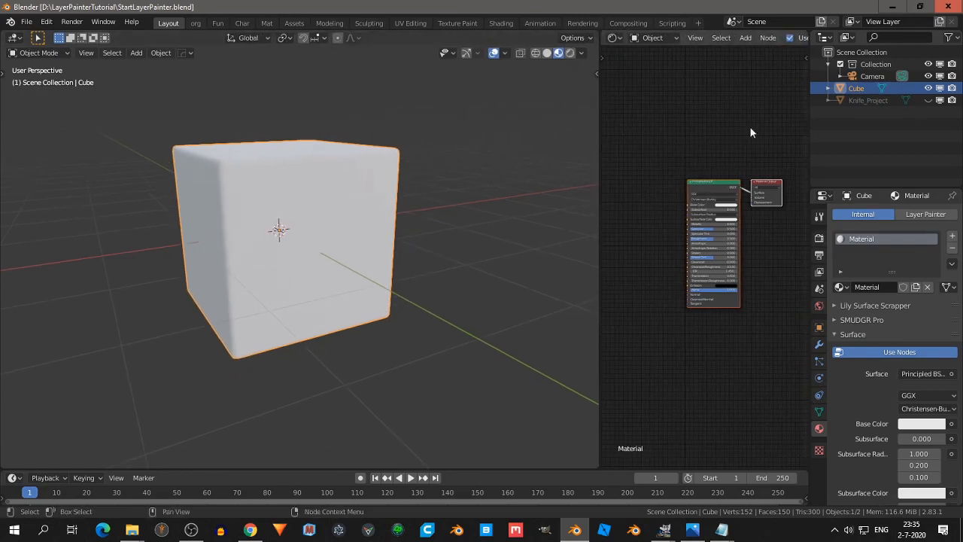
left_click_drag(811, 135, 775, 151)
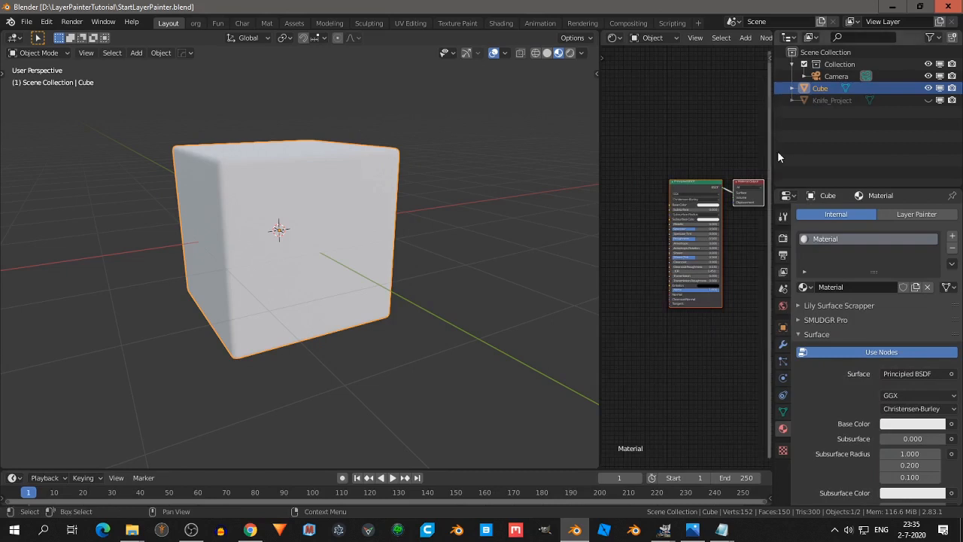
- Activate Layer Painter for the cube and reset its material with Keep material as base enabled
left_click(917, 215)
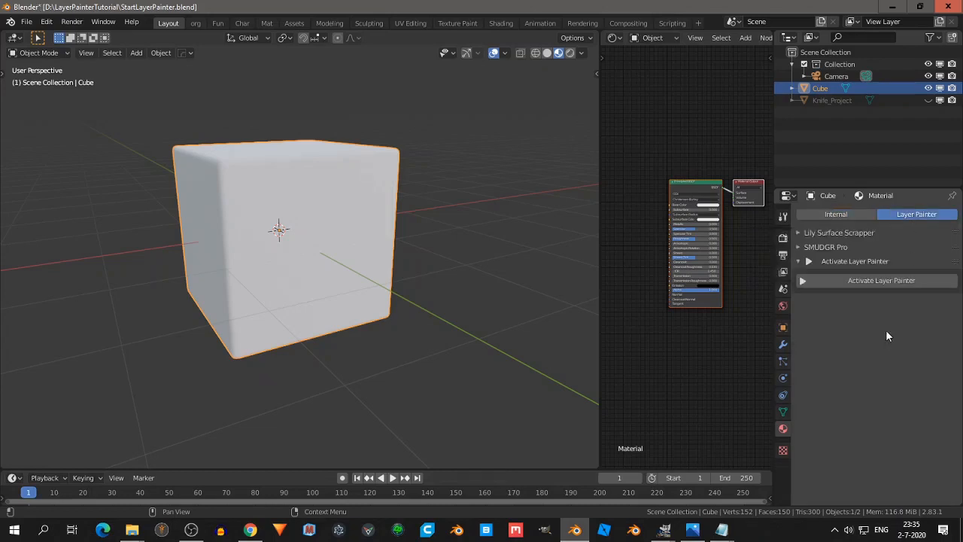
left_click(869, 283)
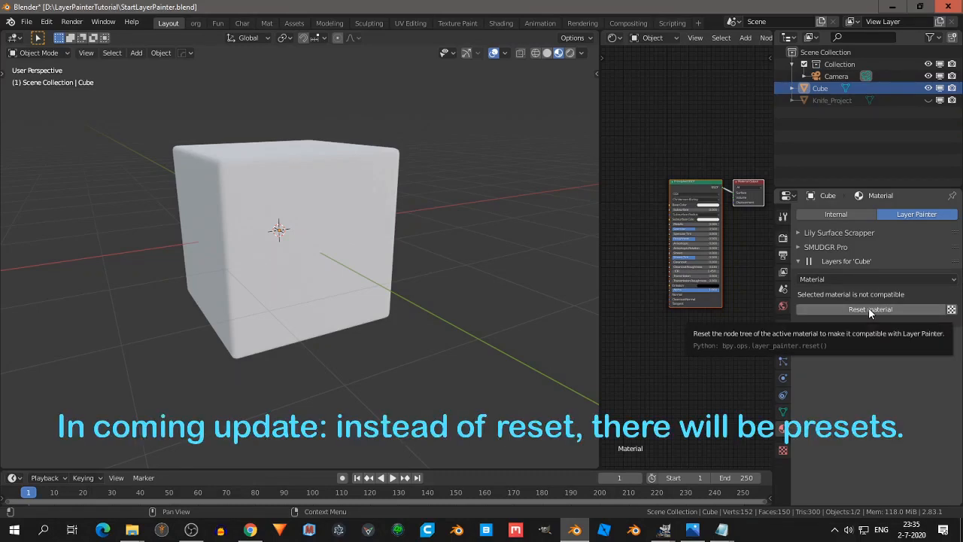
left_click(869, 311)
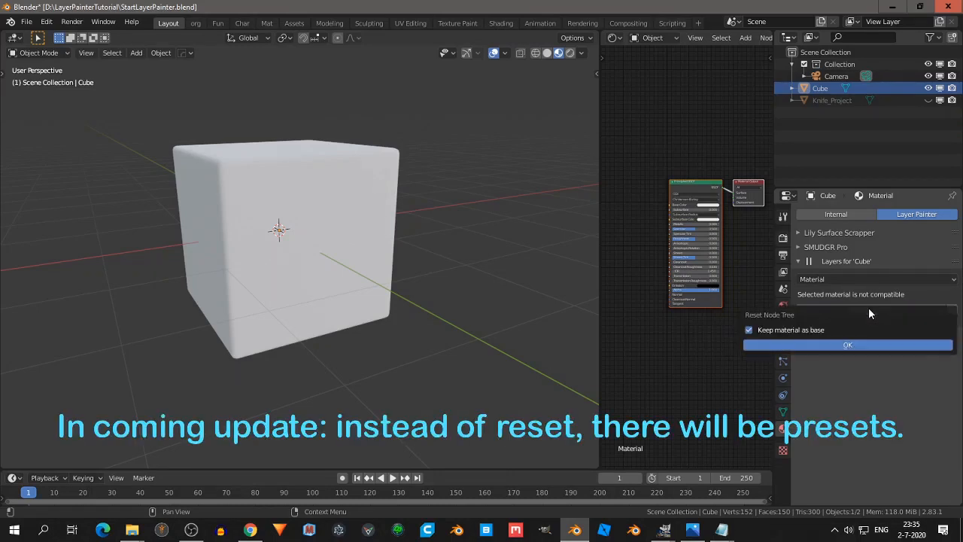
left_click(762, 345)
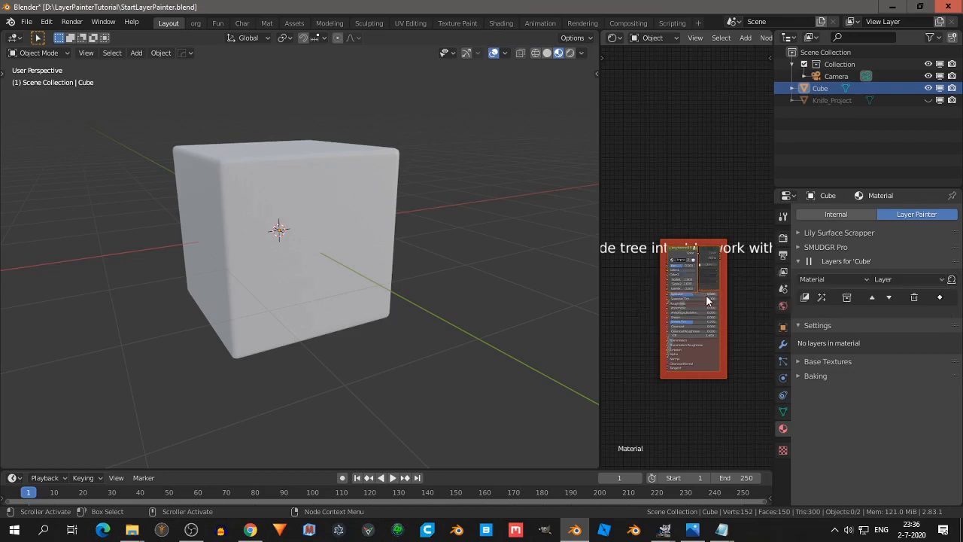
- Add a new Layer Painter layer to the cube's material and bring its Albedo settings into view
scroll(696, 273, "up", 3)
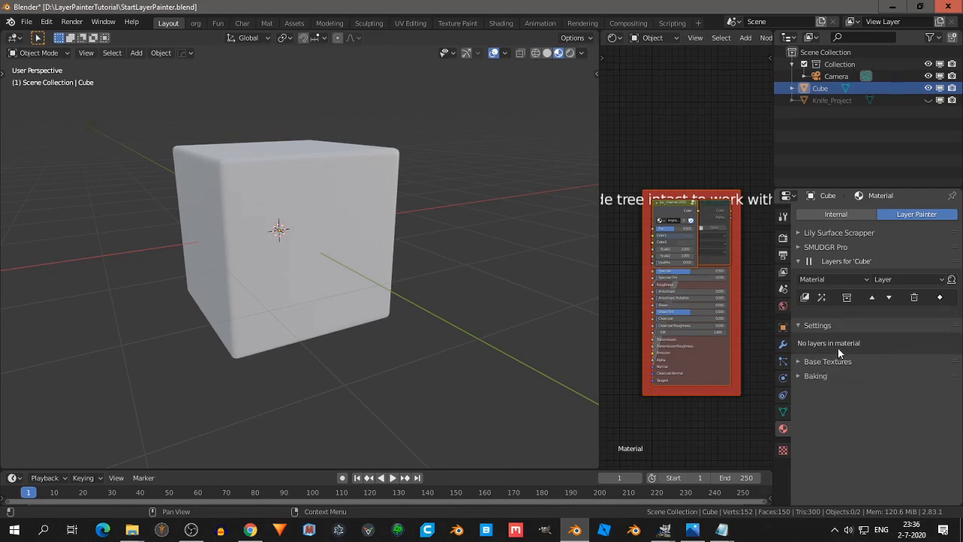
left_click(805, 298)
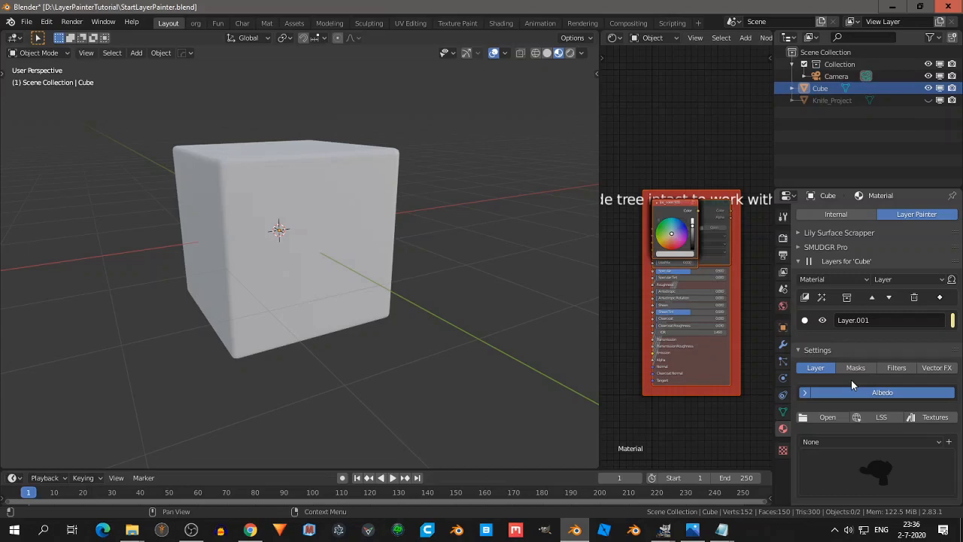
scroll(849, 367, "down", 3)
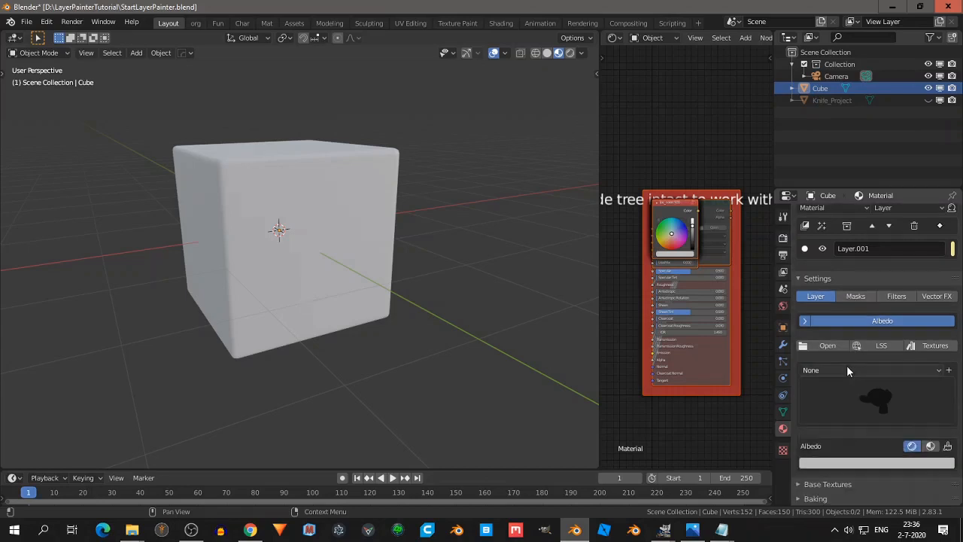
- Switch to the Demo_565b image in GIMP and delete the painted Demo_565.png copy layer
mouse_move(663, 530)
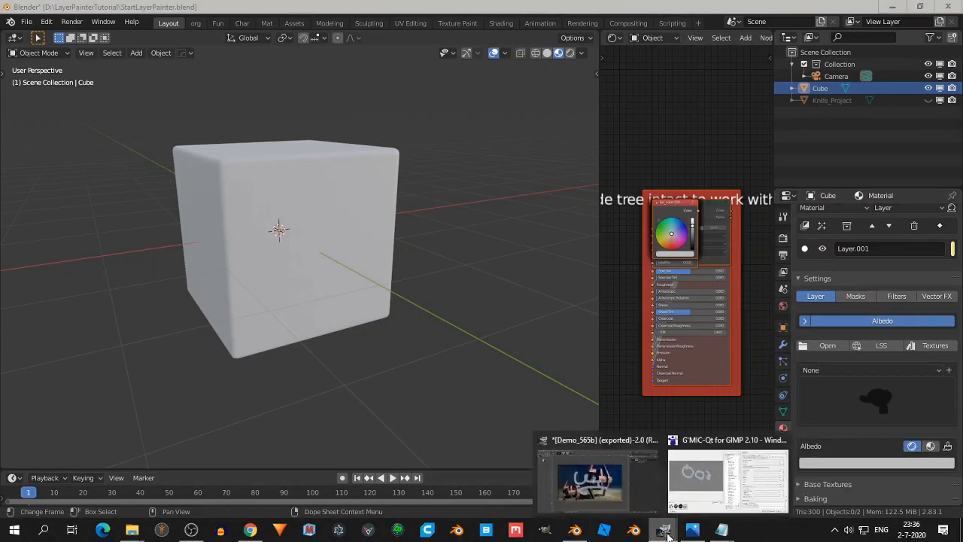
left_click(601, 480)
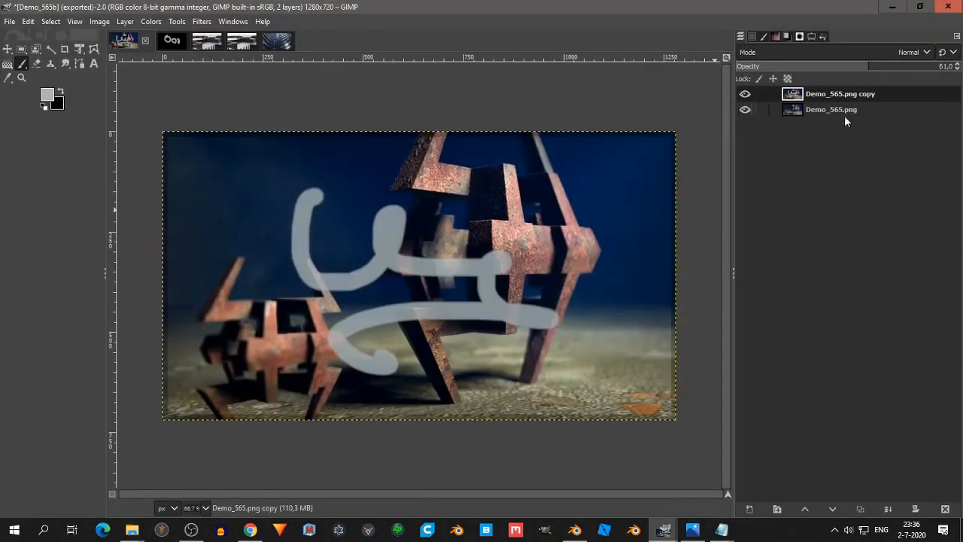
left_click(945, 509)
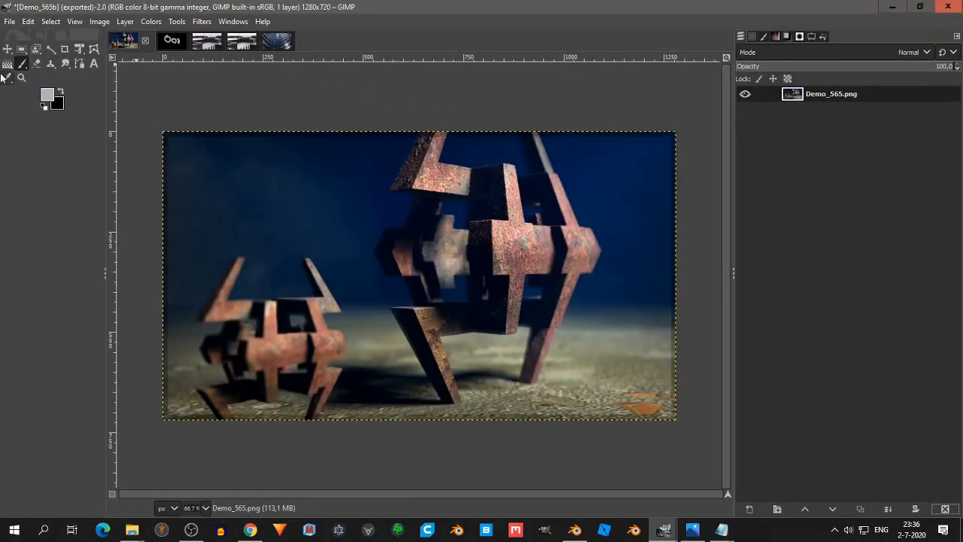
- Duplicate the Demo_565.png layer and paint a wavy freehand stroke across the middle of the copy
left_click(126, 22)
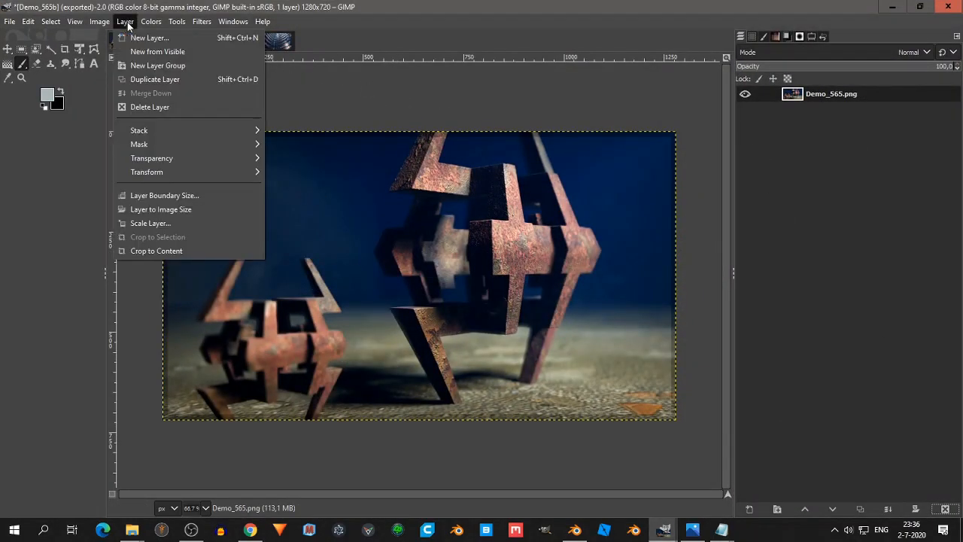
left_click(141, 81)
mouse_move(331, 197)
left_mouse_down()
mouse_move(388, 277)
mouse_move(462, 311)
mouse_move(504, 303)
left_mouse_up()
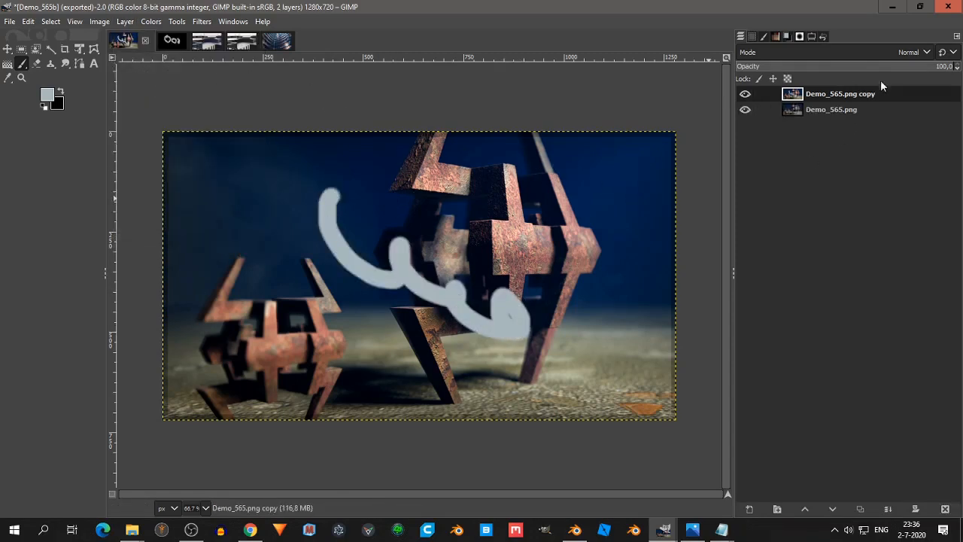
- Reduce the opacity of the Demo_565.png copy layer to 39.5
left_click_drag(891, 68, 765, 74)
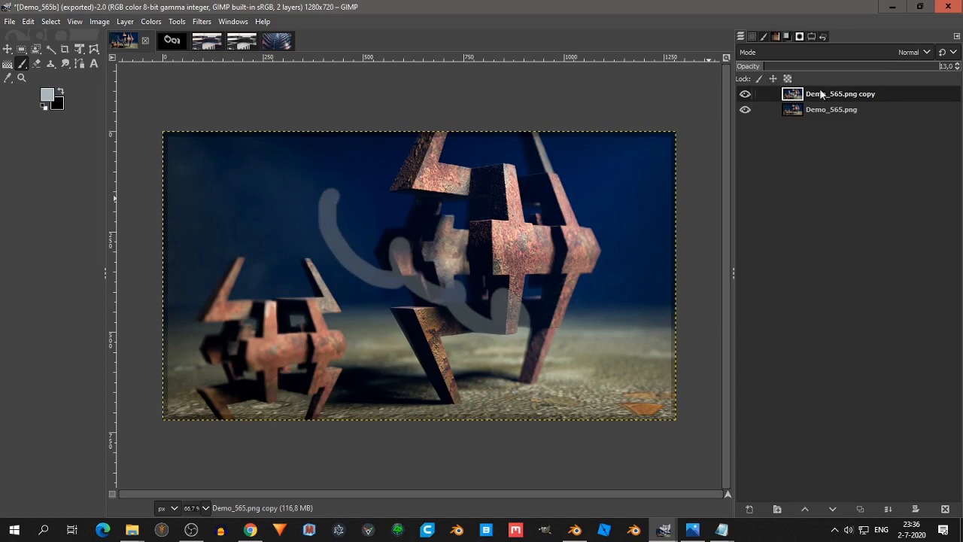
mouse_move(873, 68)
left_mouse_down()
mouse_move(888, 68)
mouse_move(749, 68)
mouse_move(821, 85)
left_mouse_up()
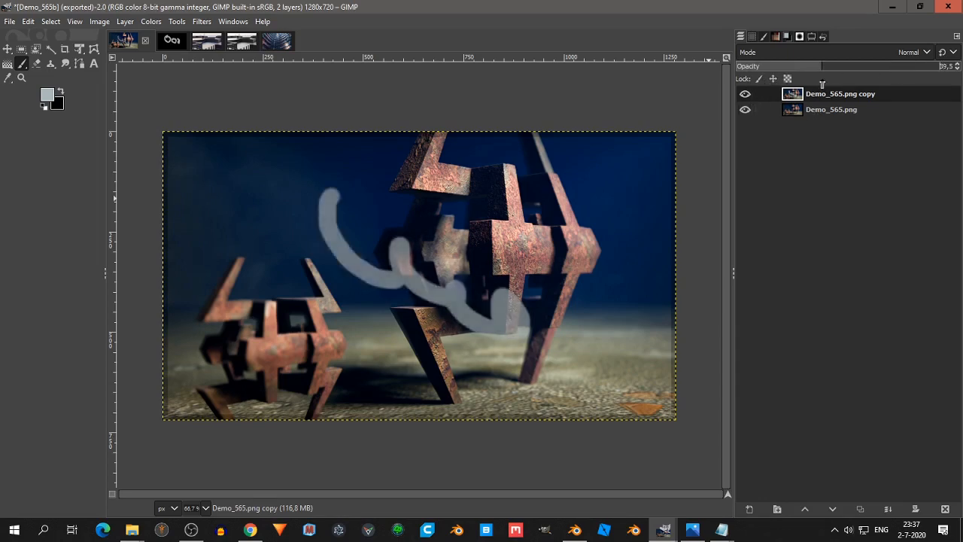
- Switch back to Blender and expand the full channel list of the new layer
left_click(894, 8)
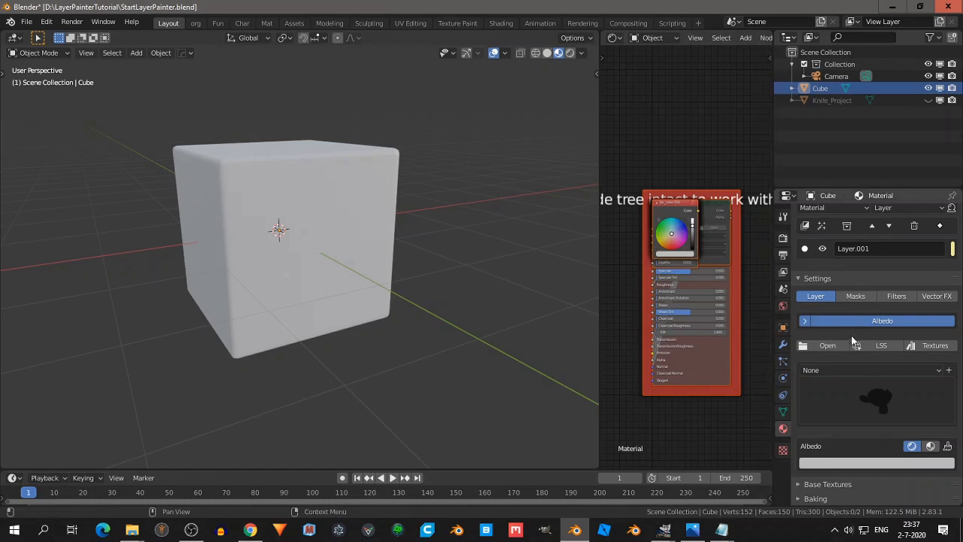
left_click(805, 323)
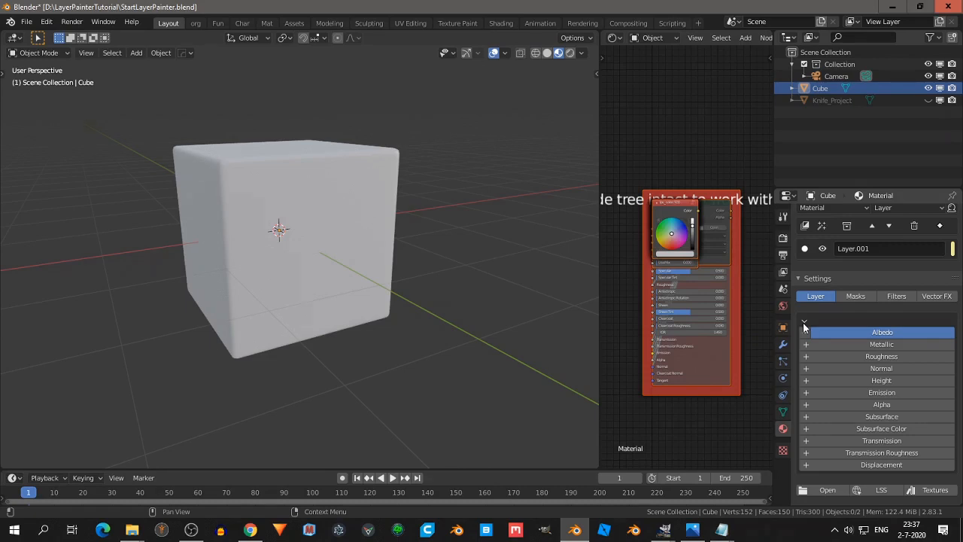
left_click(806, 331)
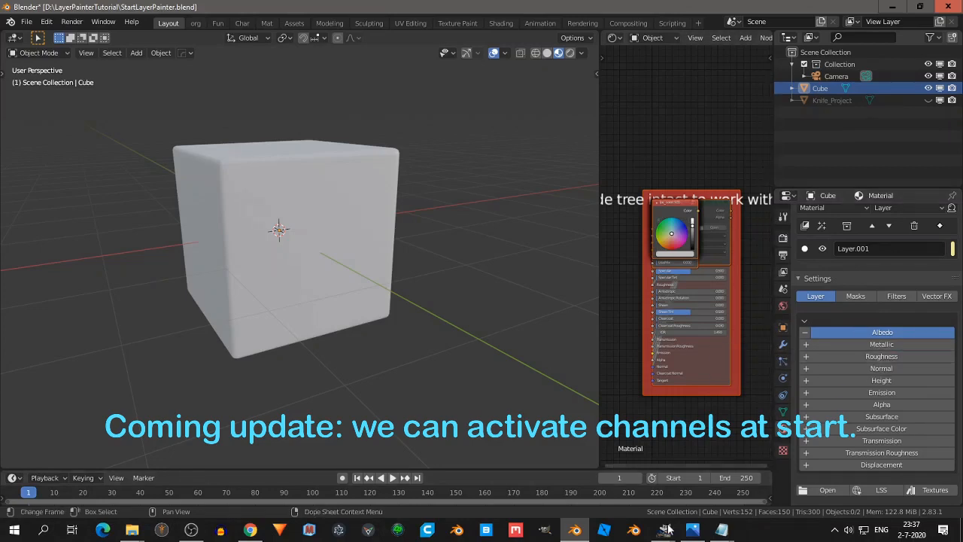
- Examine the original Demo_565.png layer beneath its copy in GIMP, and return to Blender
mouse_move(664, 530)
left_click(615, 489)
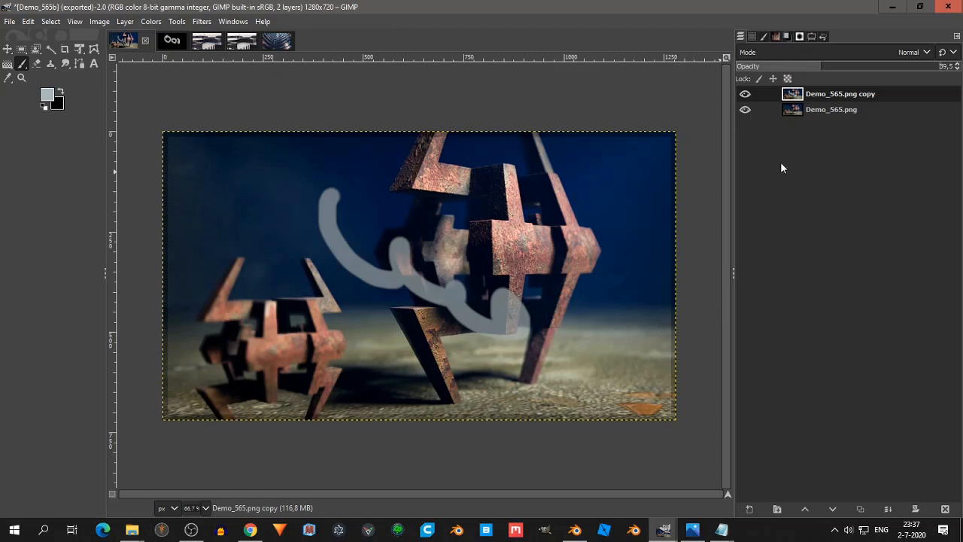
left_click(864, 110)
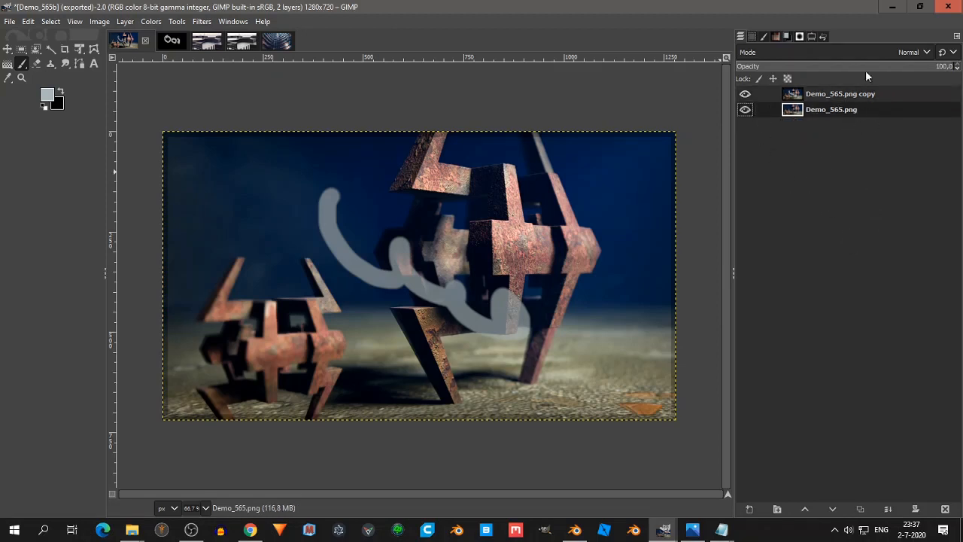
left_click(892, 7)
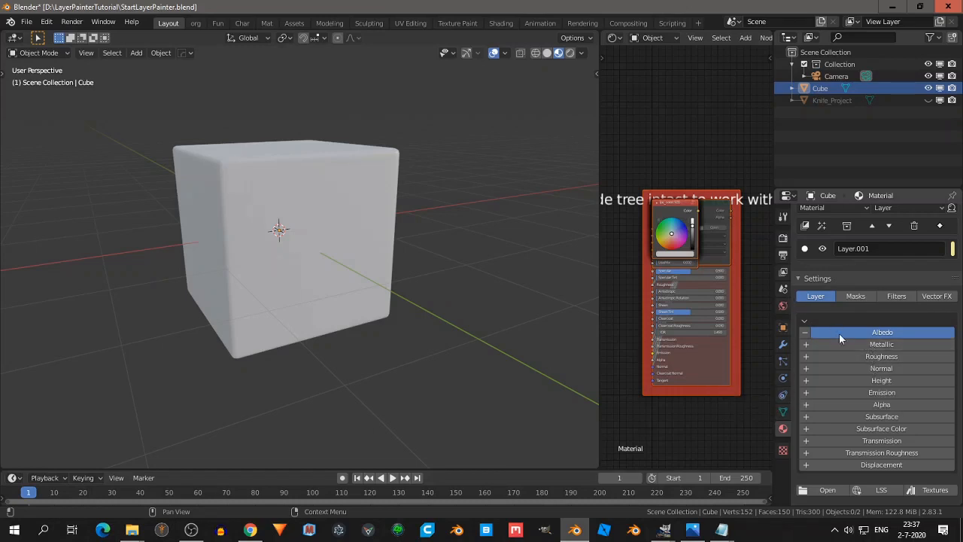
- Switch the layer's Albedo channel from a plain value to a texture
scroll(841, 336, "down", 5)
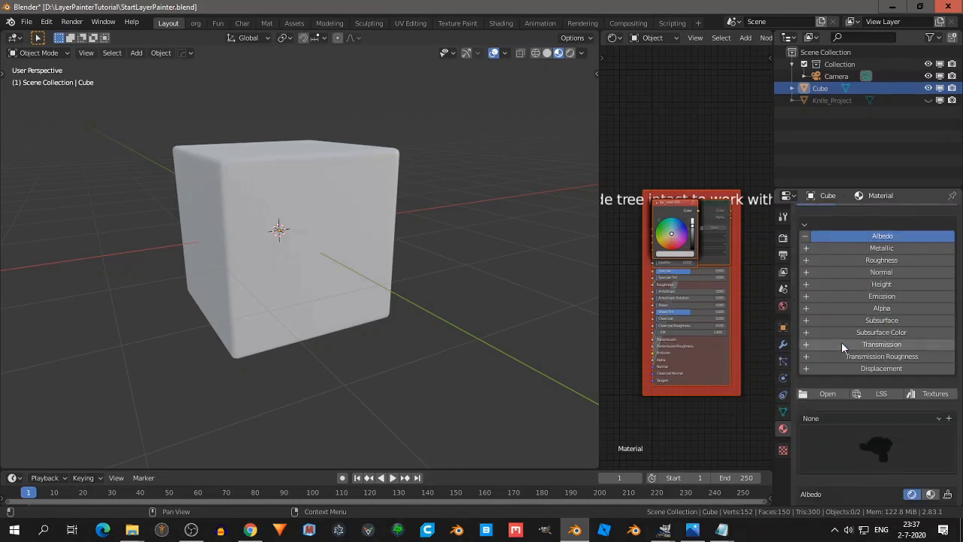
left_click(836, 465)
mouse_move(879, 352)
left_mouse_down()
mouse_move(895, 336)
mouse_move(891, 362)
mouse_move(874, 348)
mouse_move(881, 356)
mouse_move(891, 333)
left_mouse_up()
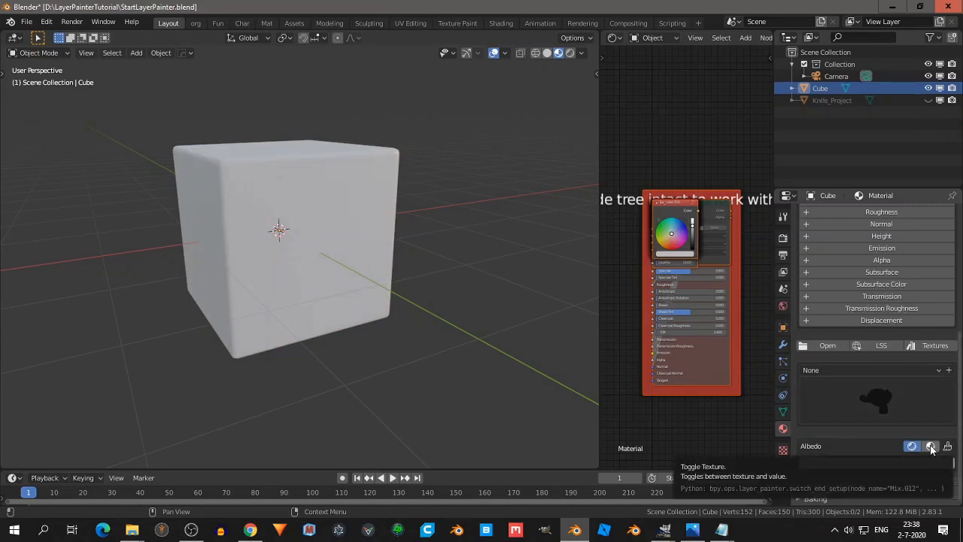
left_click(932, 447)
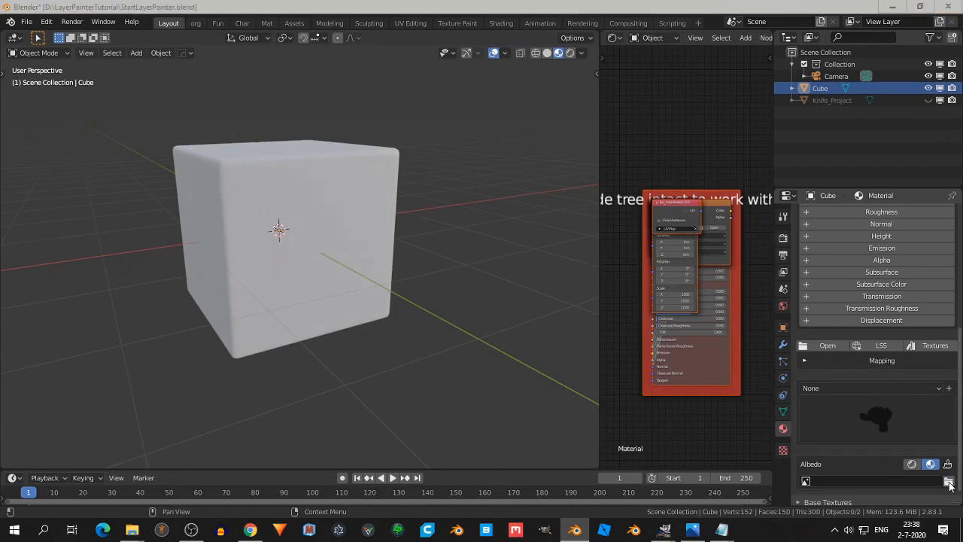
- Start opening an Albedo image texture and browse from the Quixel favorite to the Libary\Downloaded\surface folder
left_click(948, 482)
left_click(226, 325)
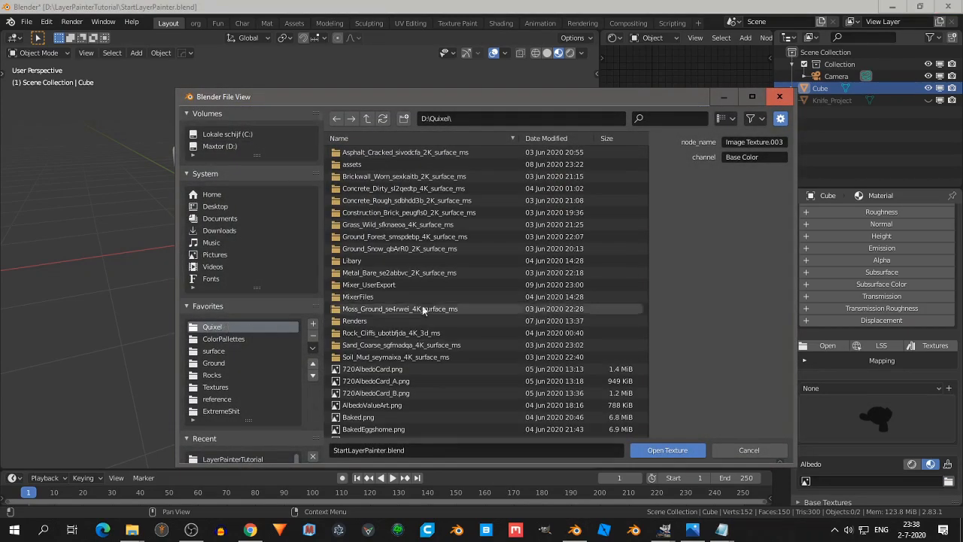
left_click(657, 118)
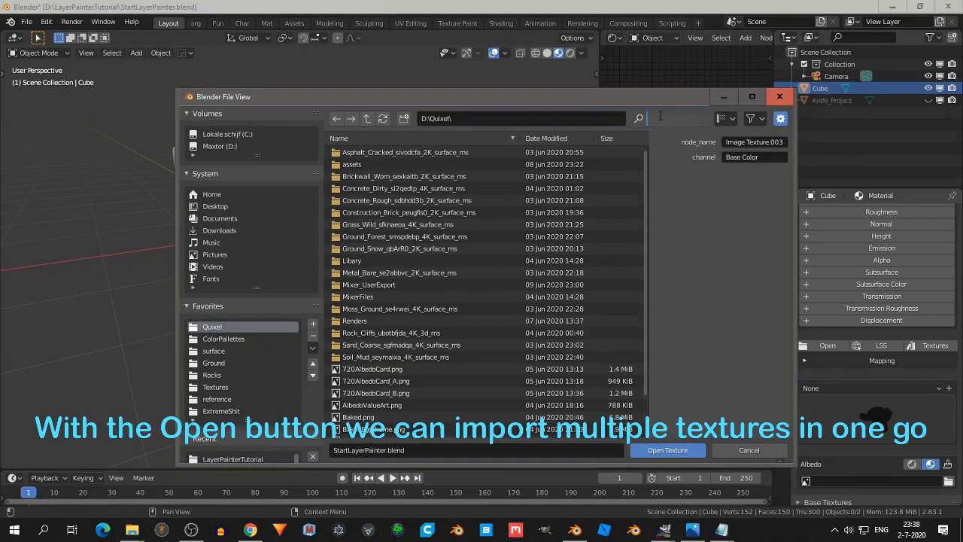
left_click(362, 261)
double_click(362, 260)
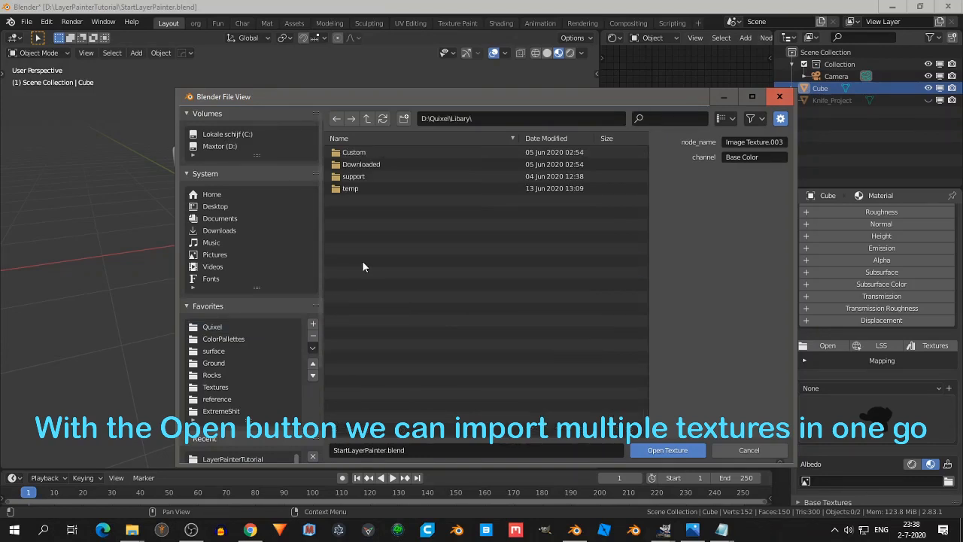
double_click(364, 163)
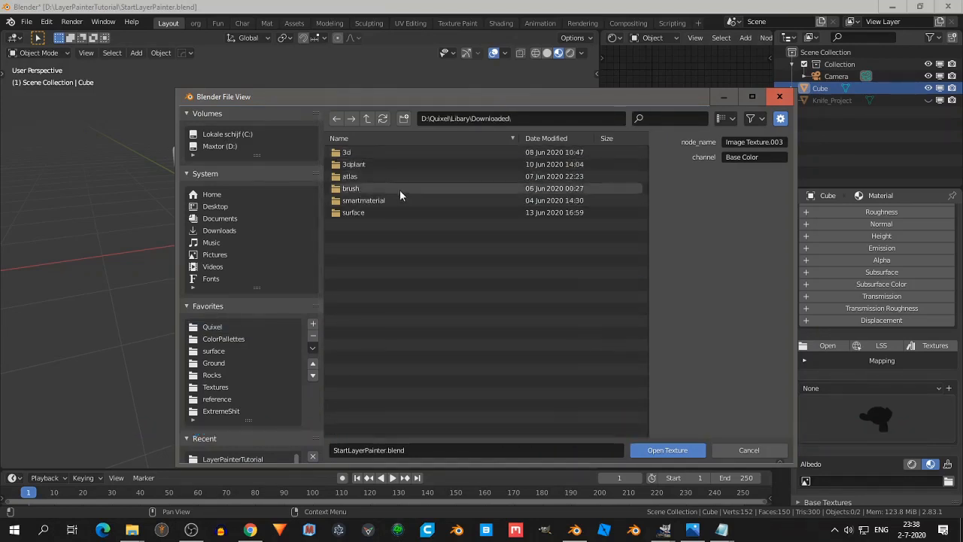
double_click(368, 212)
- Filter the surface folders by "sa" and select the sand_fine_sjzkfega folder
left_click(669, 118)
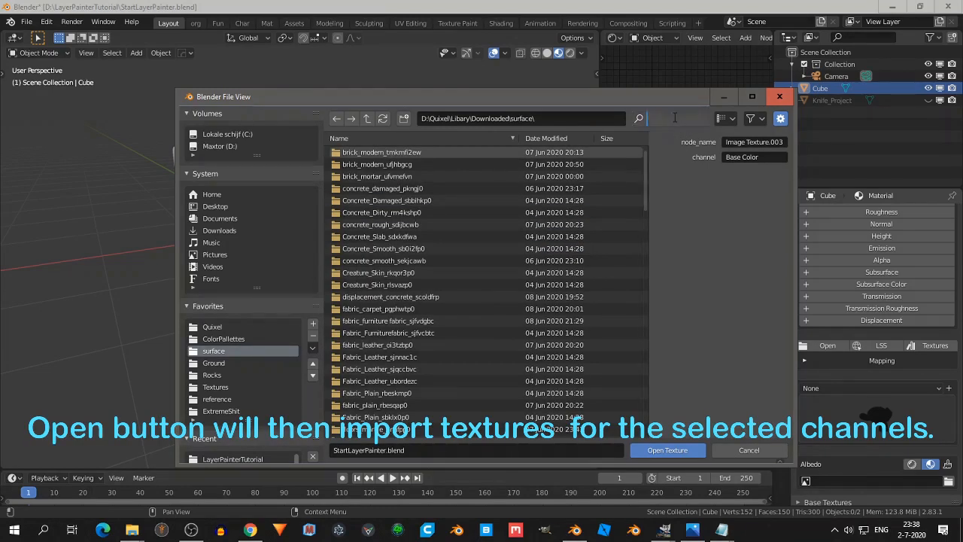
type("sa")
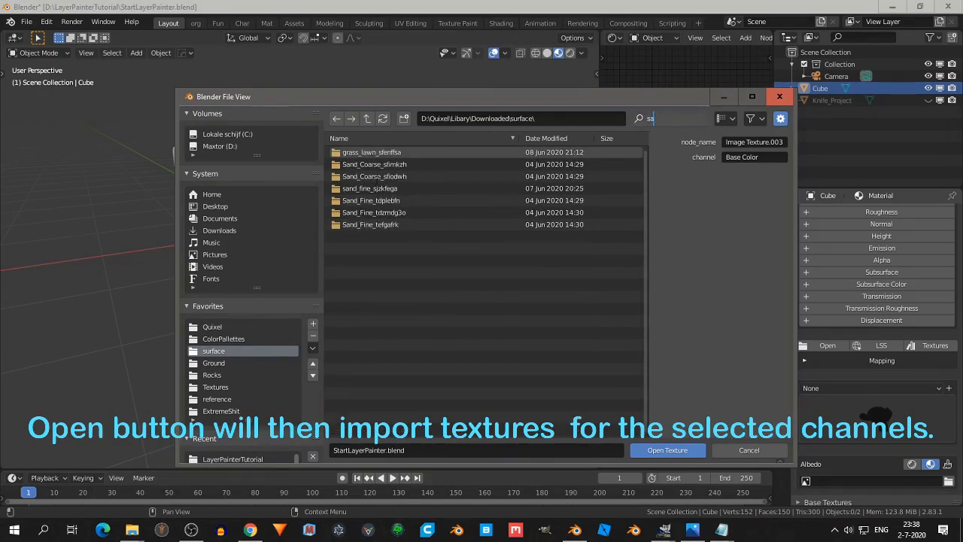
left_click(452, 188)
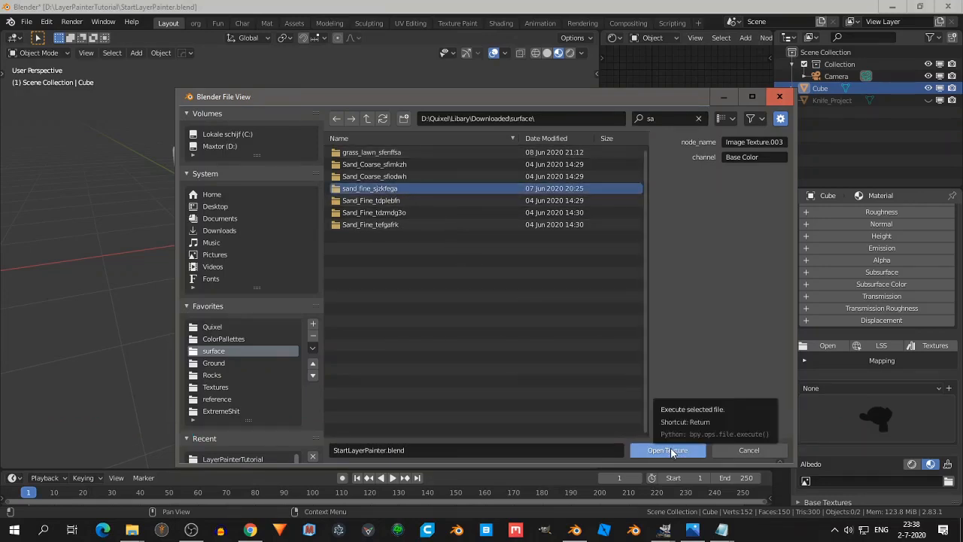
- Load sjzkfega_2K_Albedo.jpg from the sand_fine_sjzkfega folder as the layer's Albedo texture, and select the cube to inspect it
left_click(672, 451)
left_click(376, 176)
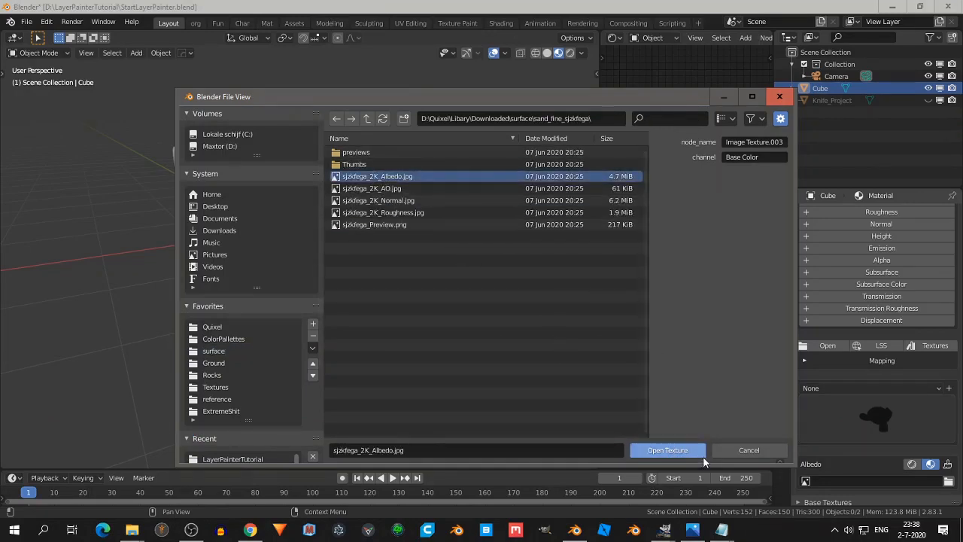
left_click(684, 450)
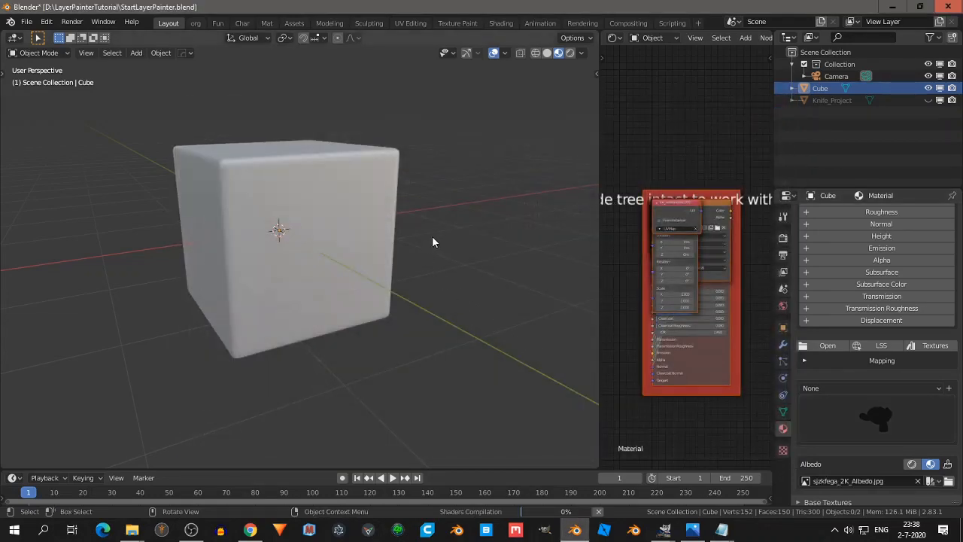
middle_click_drag(430, 243, 353, 219)
left_click(353, 219)
scroll(438, 181, "up", 4)
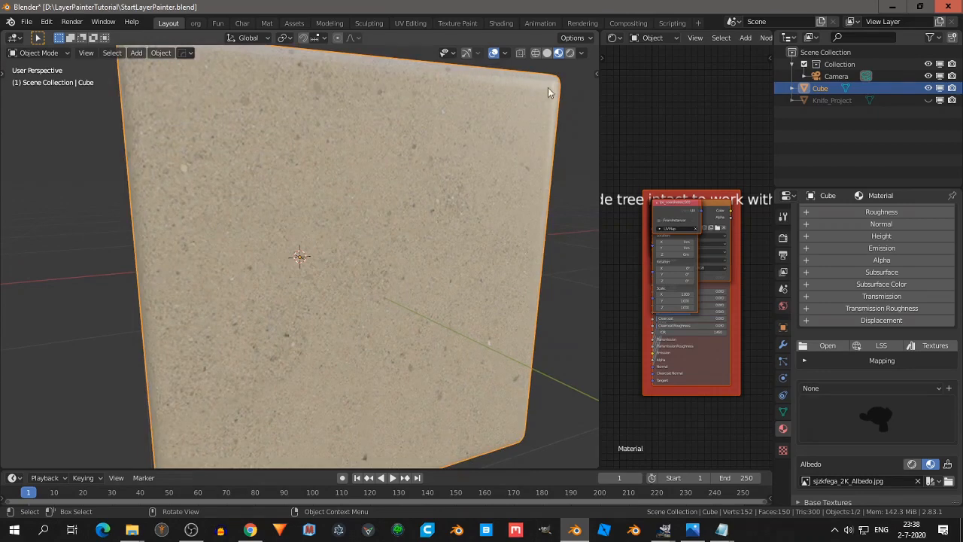
scroll(548, 90, "down", 4)
- Change the material preview lighting to the fifth, dark-sky HDRI and check the cube's surface from several angles
left_click(581, 52)
left_click(569, 152)
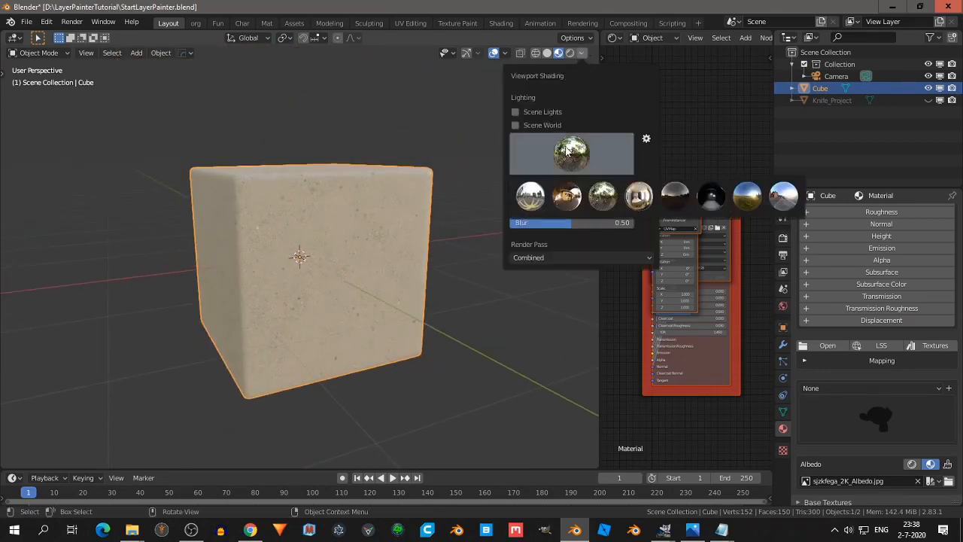
left_click(675, 196)
middle_click_drag(377, 236, 316, 206)
scroll(315, 206, "up", 3)
scroll(315, 201, "down", 3)
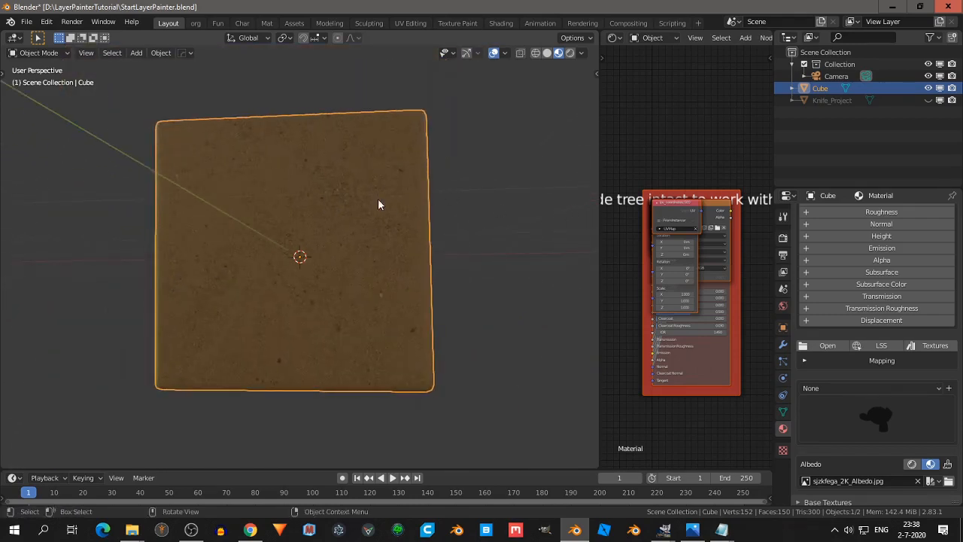
middle_click_drag(378, 200, 391, 199)
scroll(849, 260, "up", 3)
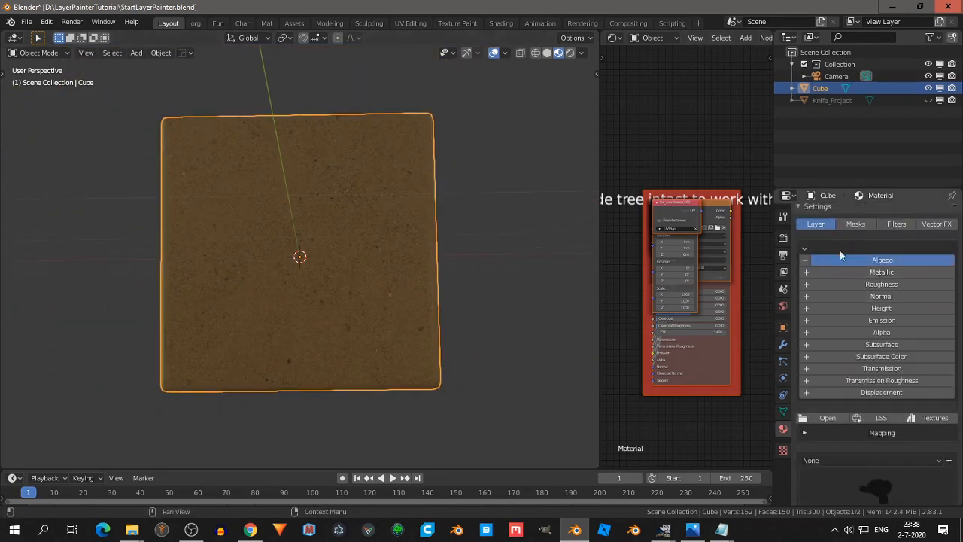
middle_click_drag(397, 218, 432, 209)
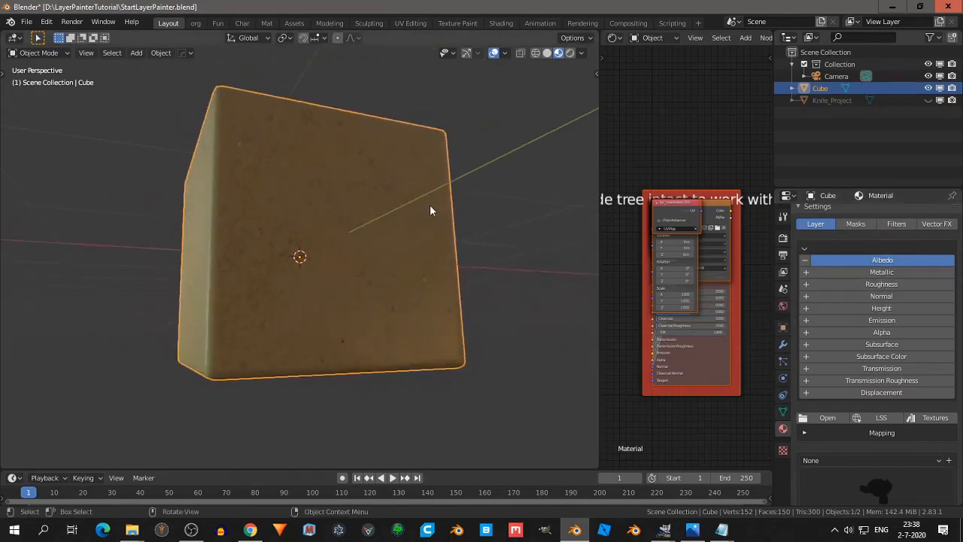
- Add the Normal channel to the layer and try out its Strength, ending at 1.000
left_click(815, 299)
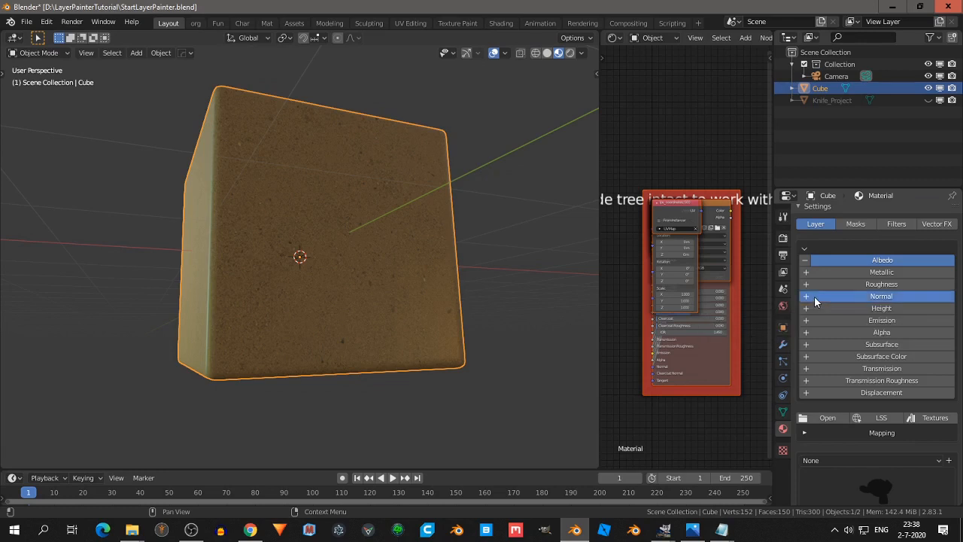
scroll(863, 350, "down", 5)
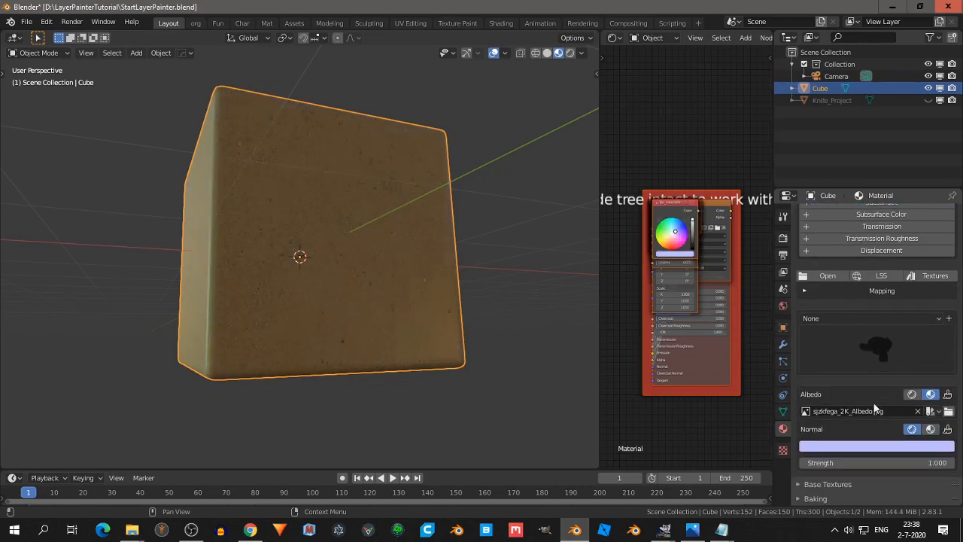
middle_click_drag(503, 325, 364, 188)
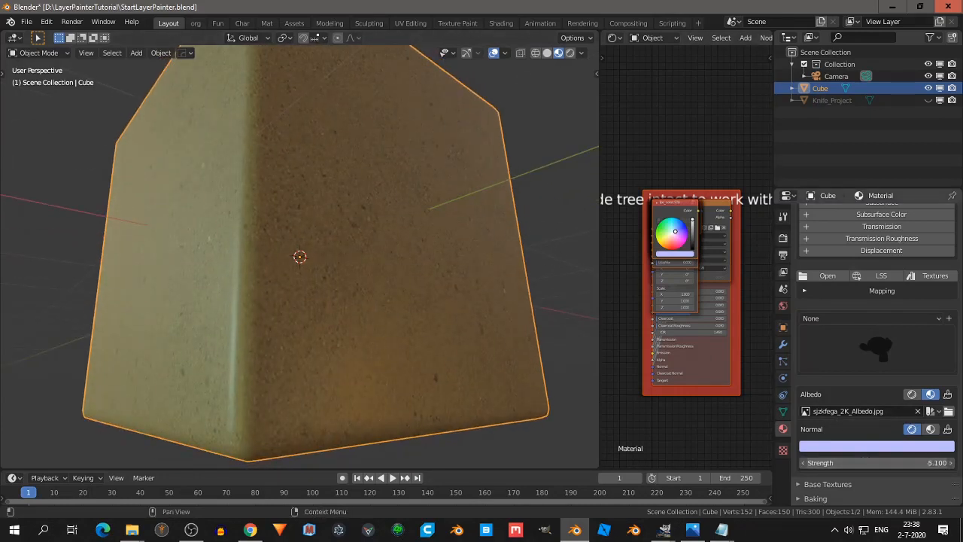
left_click_drag(864, 462, 869, 460)
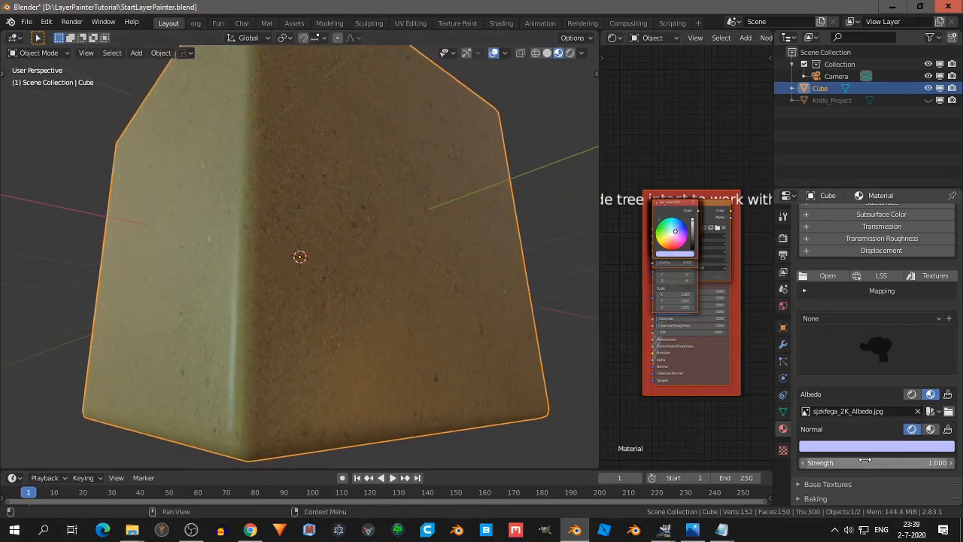
- Switch the Normal channel to a texture and load sjzkfega_2K_Normal.jpg from the sand folder
left_click(933, 430)
left_click(949, 447)
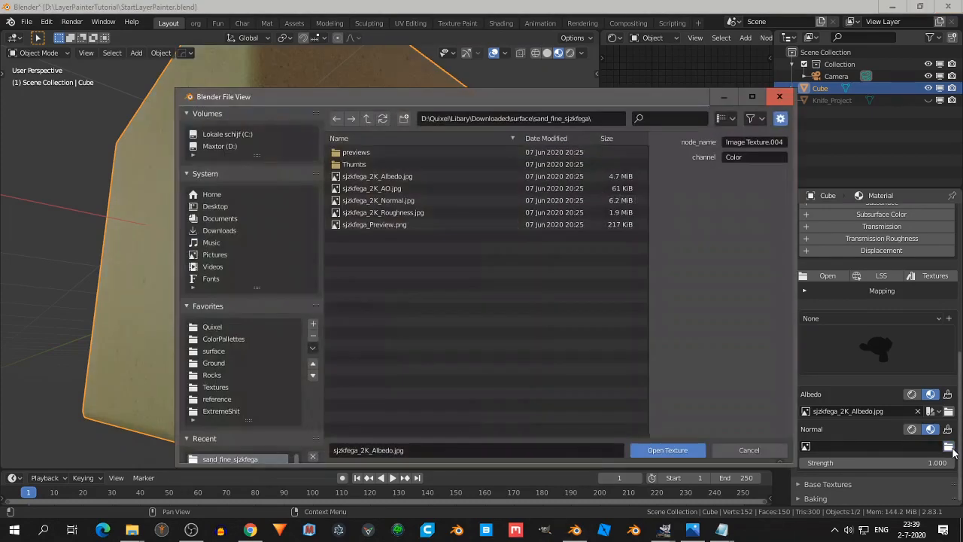
left_click(378, 200)
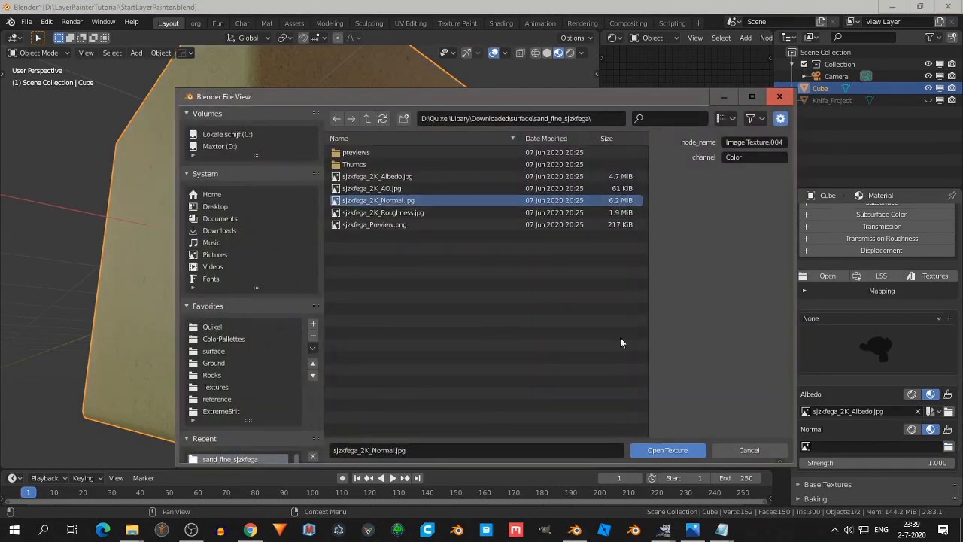
left_click(667, 450)
mouse_move(398, 211)
middle_mouse_down()
mouse_move(302, 183)
mouse_move(322, 185)
mouse_move(256, 198)
mouse_move(241, 165)
mouse_move(316, 157)
mouse_move(377, 212)
mouse_move(310, 251)
mouse_move(254, 204)
mouse_move(352, 199)
middle_mouse_up()
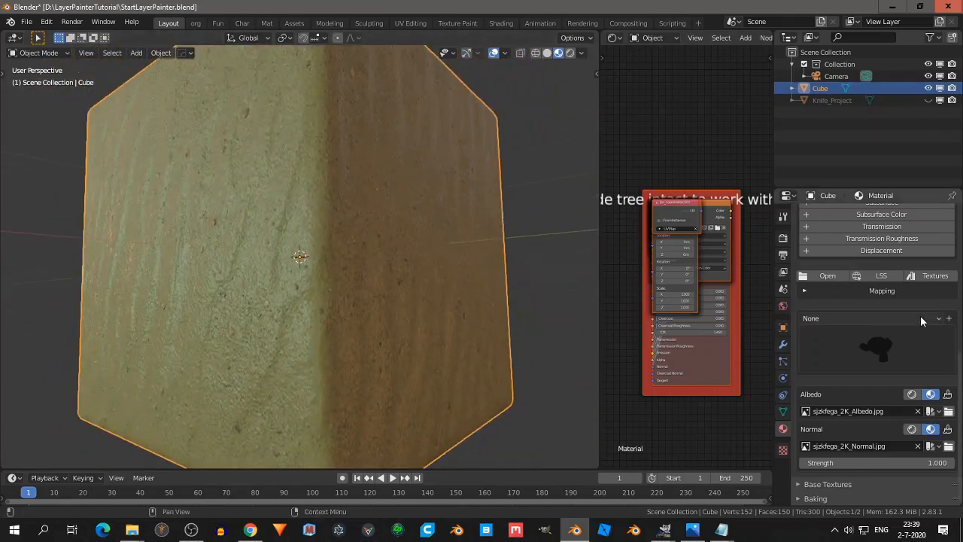
- Add the Roughness channel to the layer and raise its plain value to 0.57
scroll(893, 317, "up", 3)
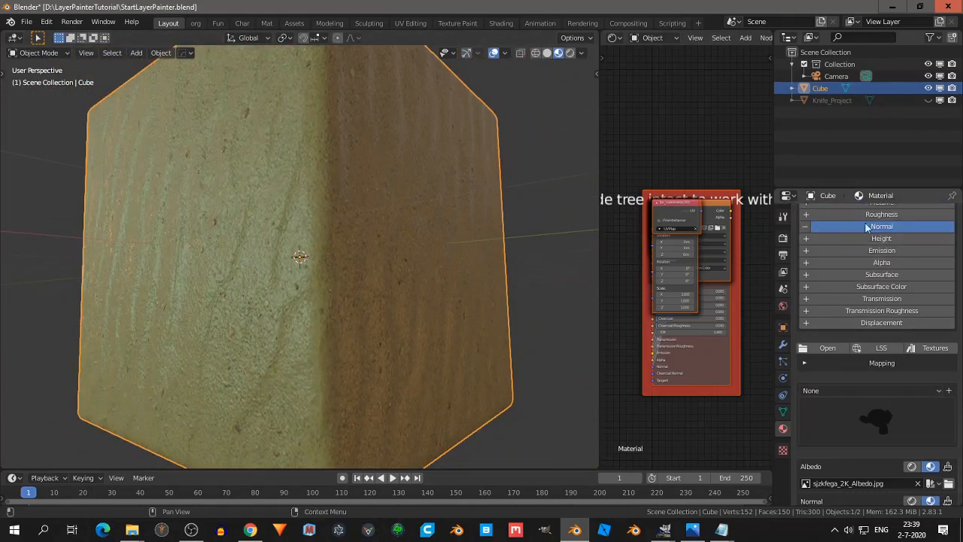
scroll(856, 224, "up", 2)
left_click(882, 261)
scroll(888, 308, "down", 5)
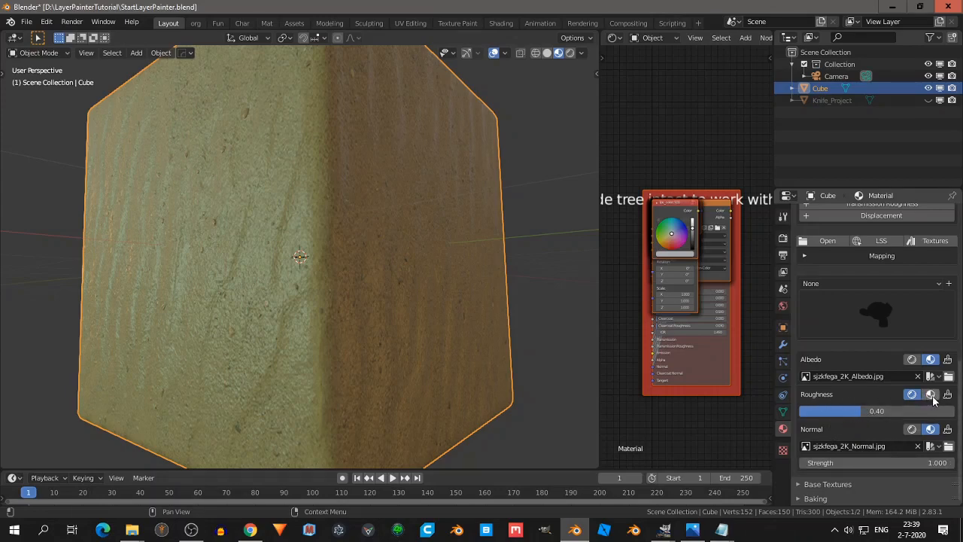
mouse_move(870, 413)
left_mouse_down()
mouse_move(894, 413)
mouse_move(886, 413)
left_mouse_up()
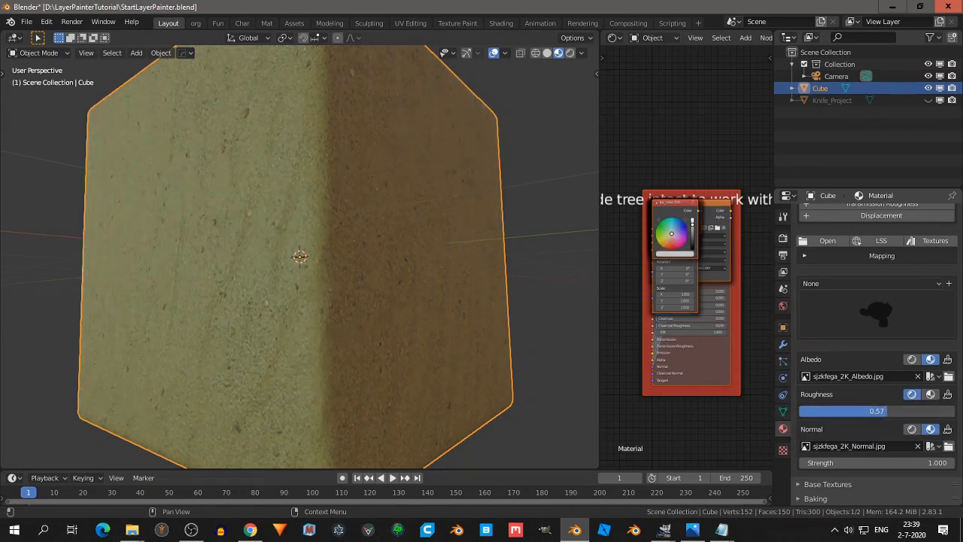
- Switch the Roughness channel to a texture and load sjzkfega_2K_Roughness.jpg from the sand folder
left_click(931, 396)
left_click(949, 412)
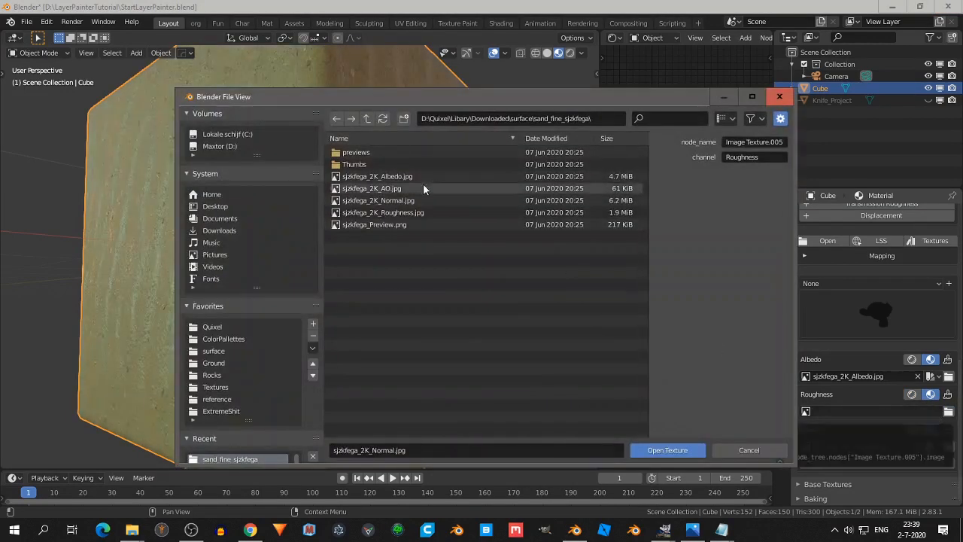
left_click(424, 213)
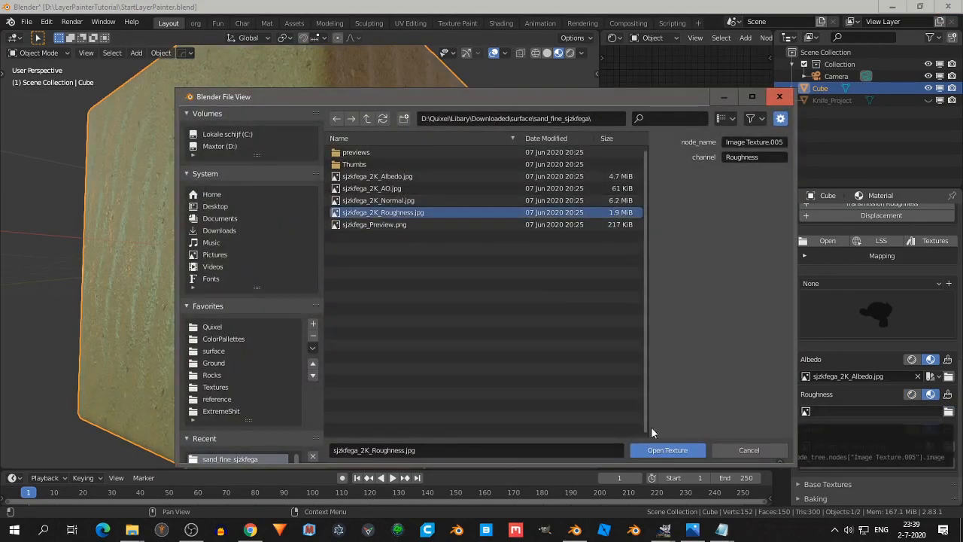
left_click(665, 449)
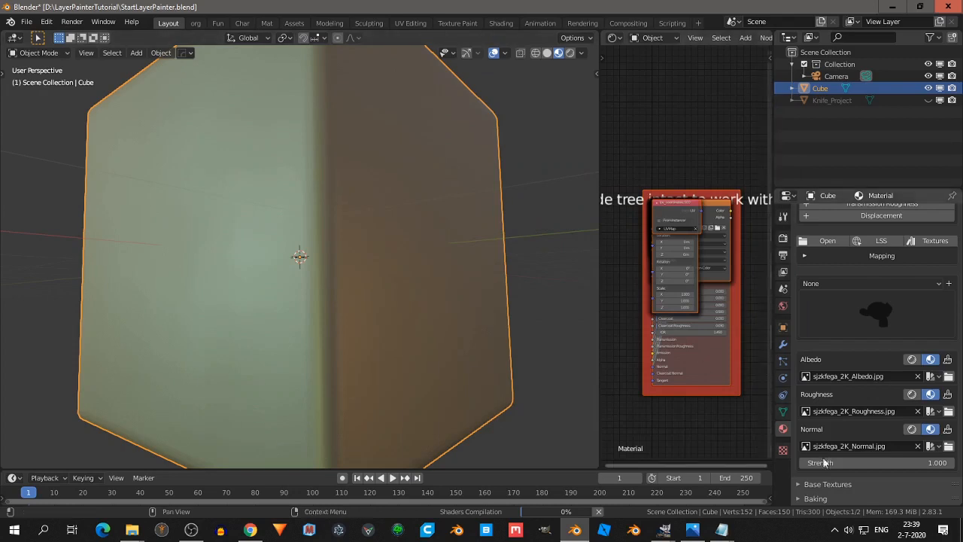
middle_click_drag(366, 171, 402, 178)
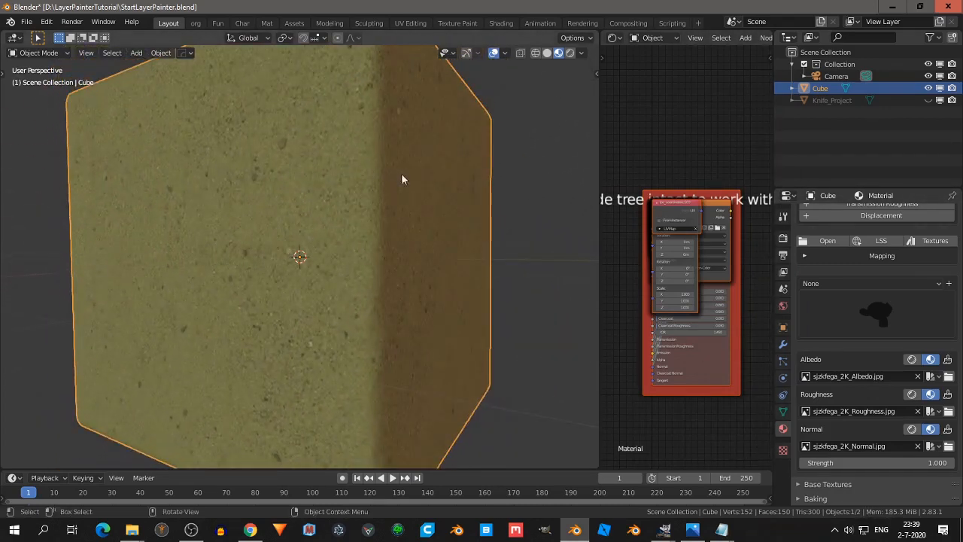
- Set the input color space of the Roughness and Normal textures to Non-Color
left_click(934, 412)
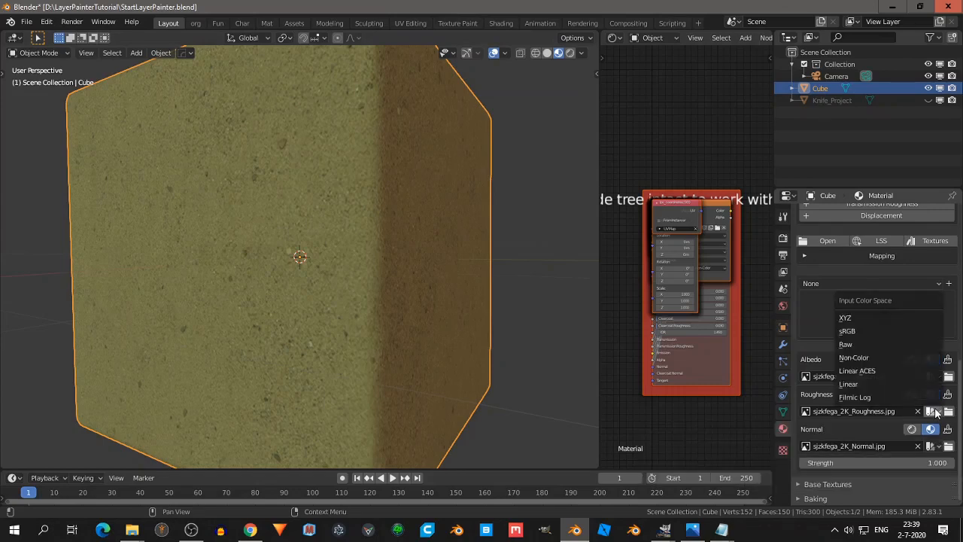
left_click(913, 357)
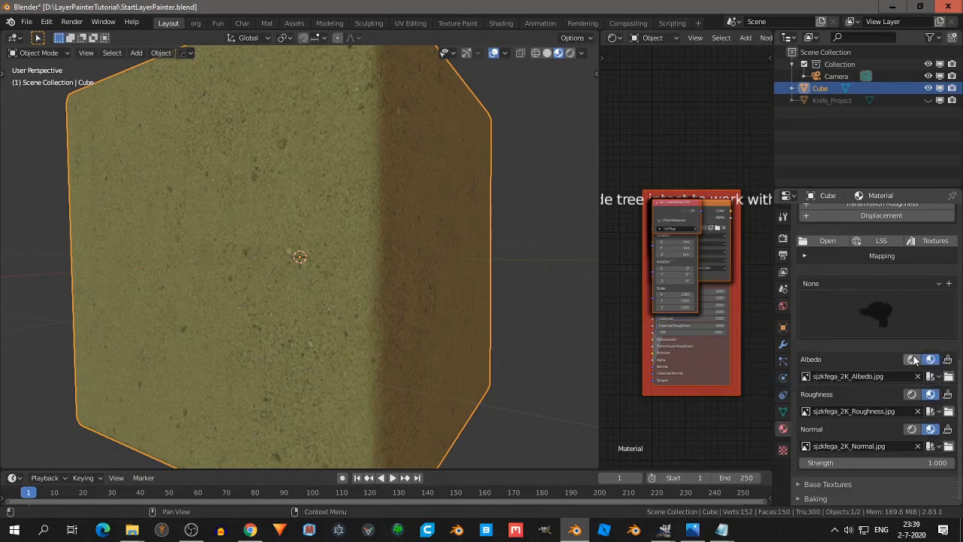
left_click(931, 446)
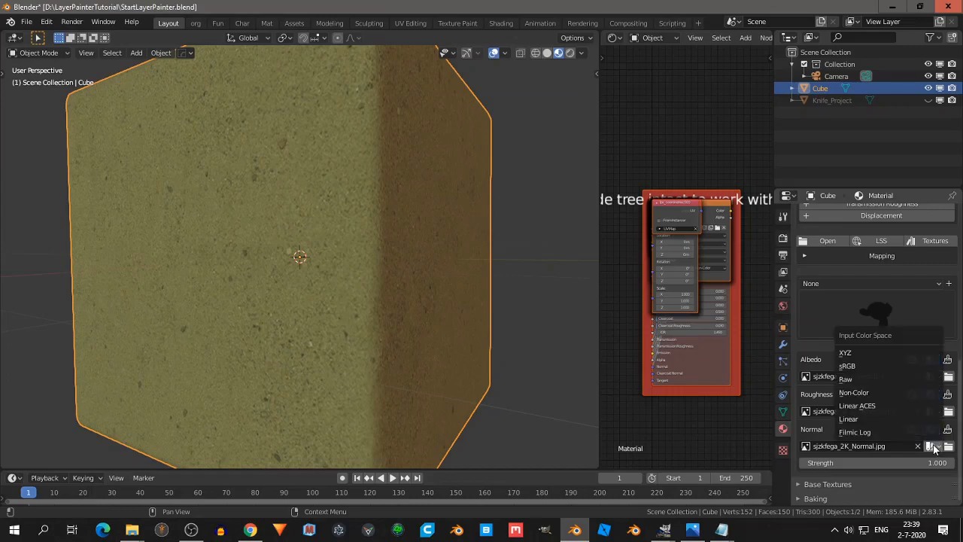
left_click(900, 392)
middle_click_drag(509, 290, 483, 289)
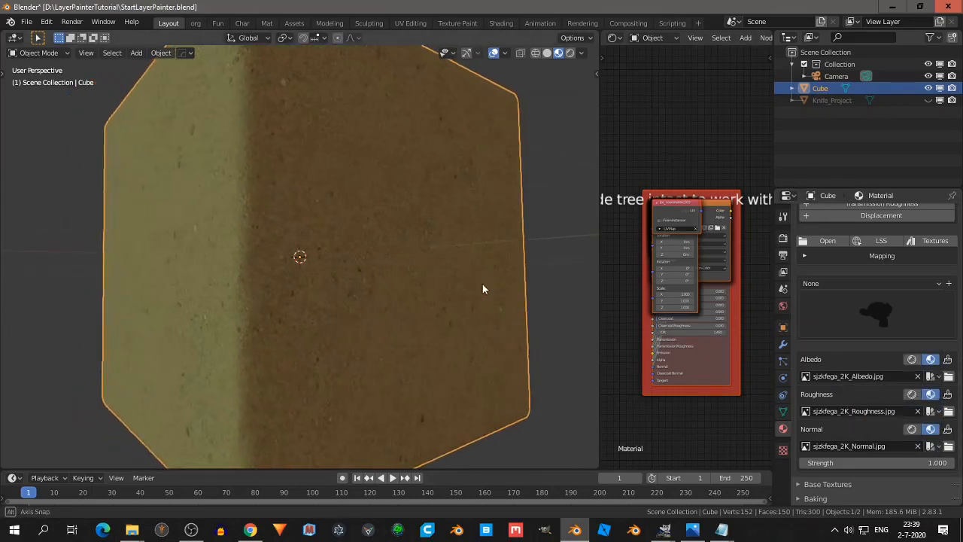
- Set the Albedo texture's input color space to sRGB and view the whole cube
left_click(931, 376)
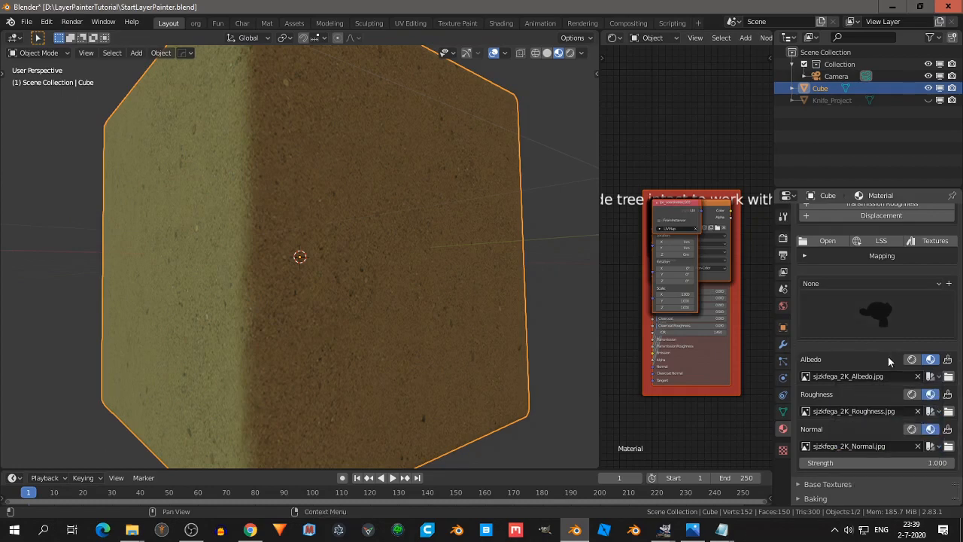
left_click(931, 377)
left_click(875, 455)
middle_click_drag(463, 262, 470, 243)
left_click(931, 376)
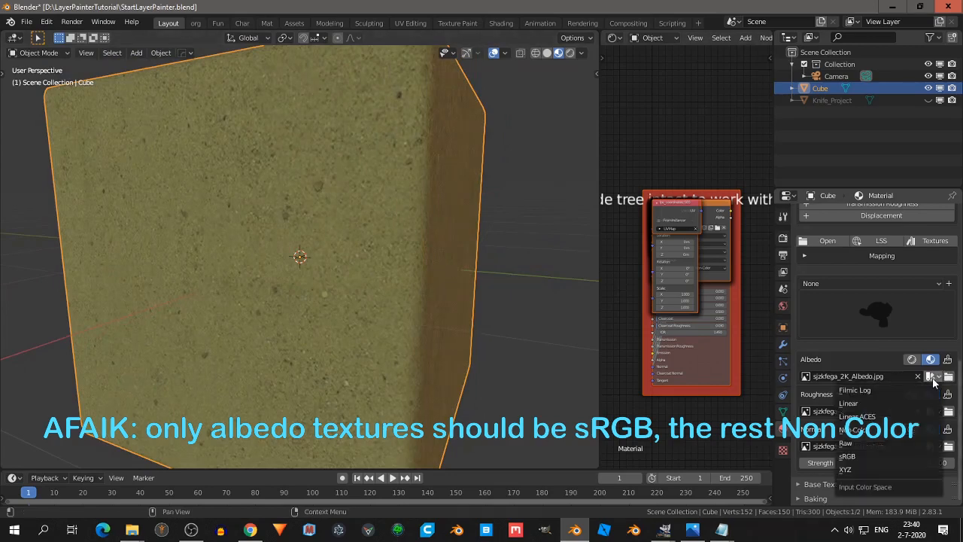
middle_click_drag(377, 180, 338, 201)
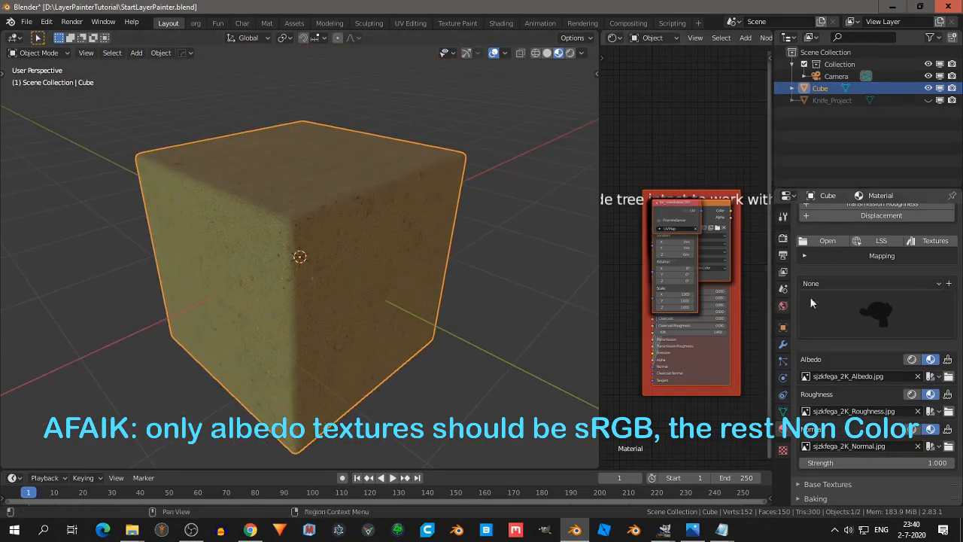
- Examine the layer list, the channel choices with Layer kept selected, and the Masks, Filters and Vector FX options for Layer.001
scroll(822, 269, "up", 15)
scroll(825, 263, "up", 3)
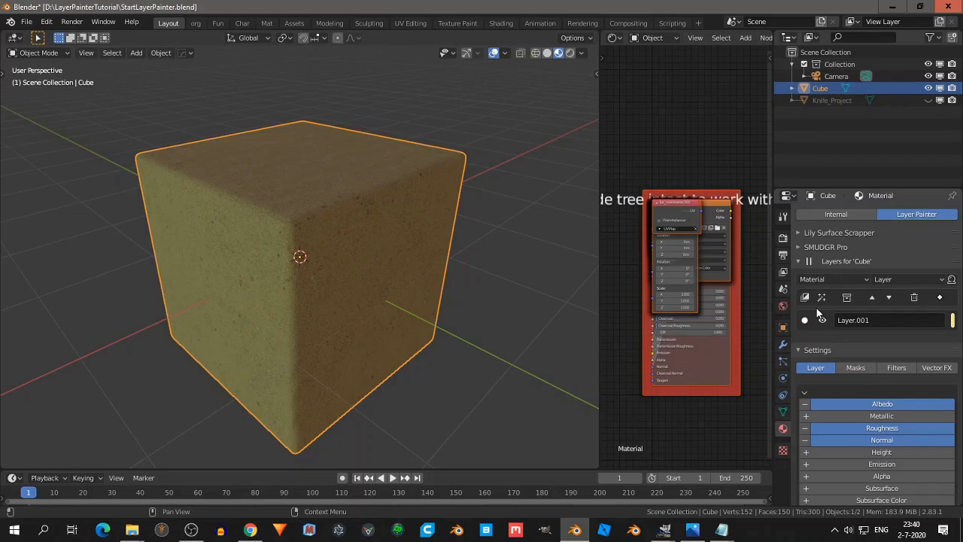
scroll(821, 313, "down", 1)
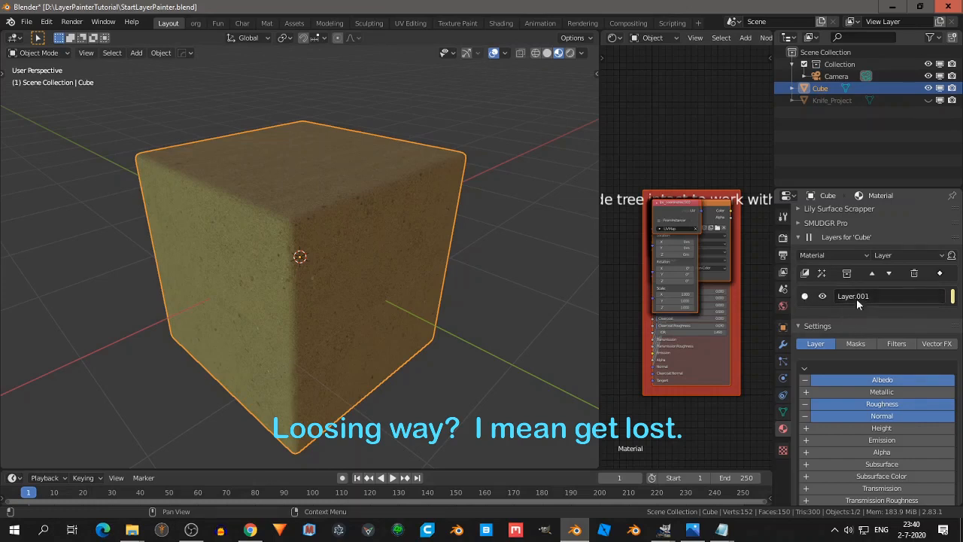
left_click(805, 297)
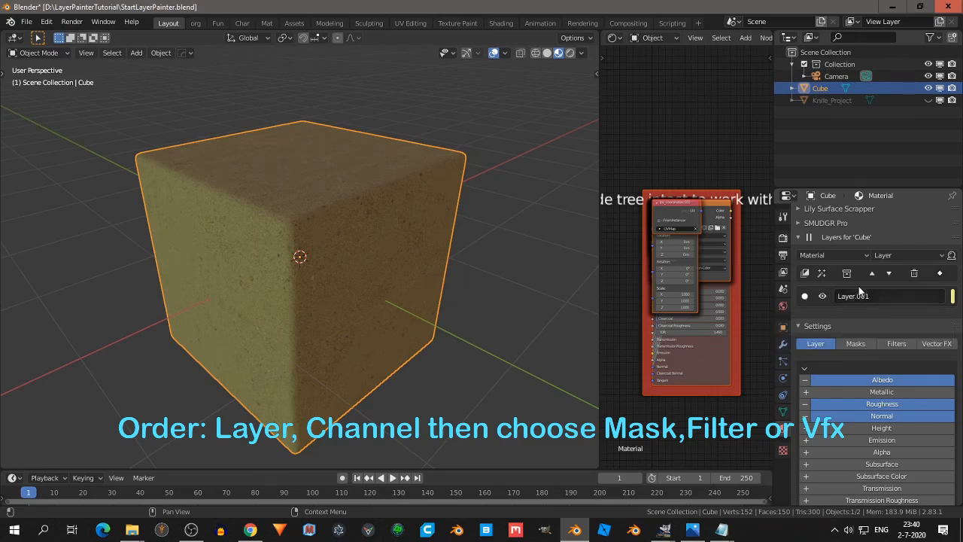
left_click(891, 256)
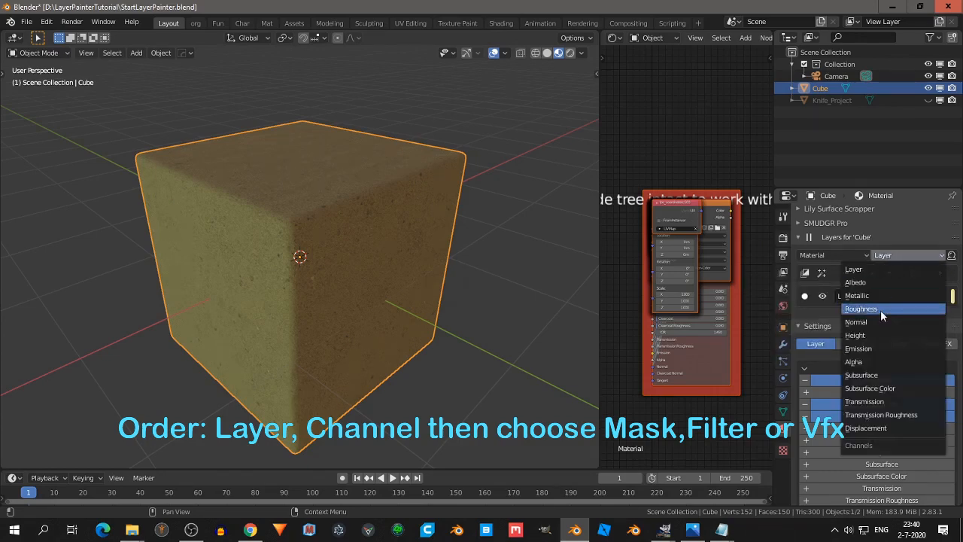
left_click(877, 269)
scroll(873, 294, "down", 2)
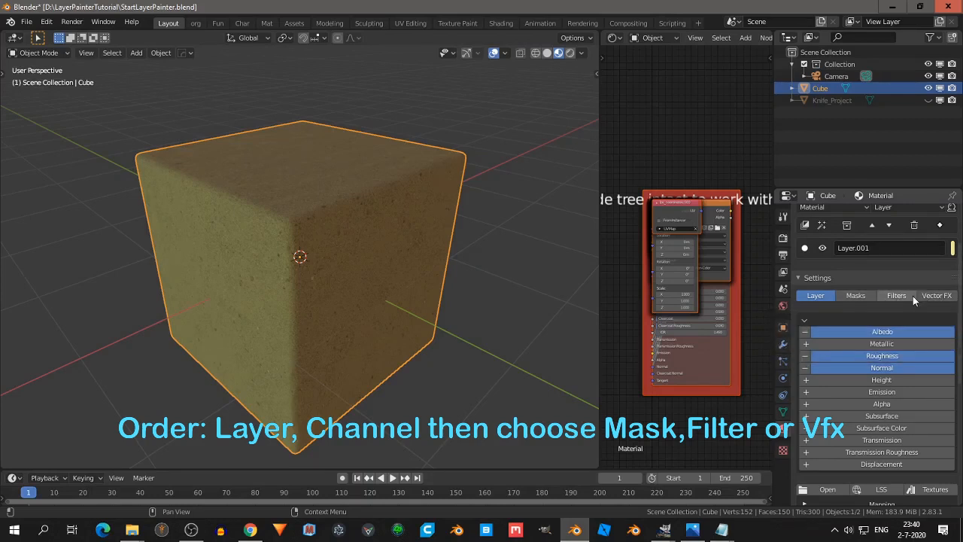
scroll(913, 295, "up", 2)
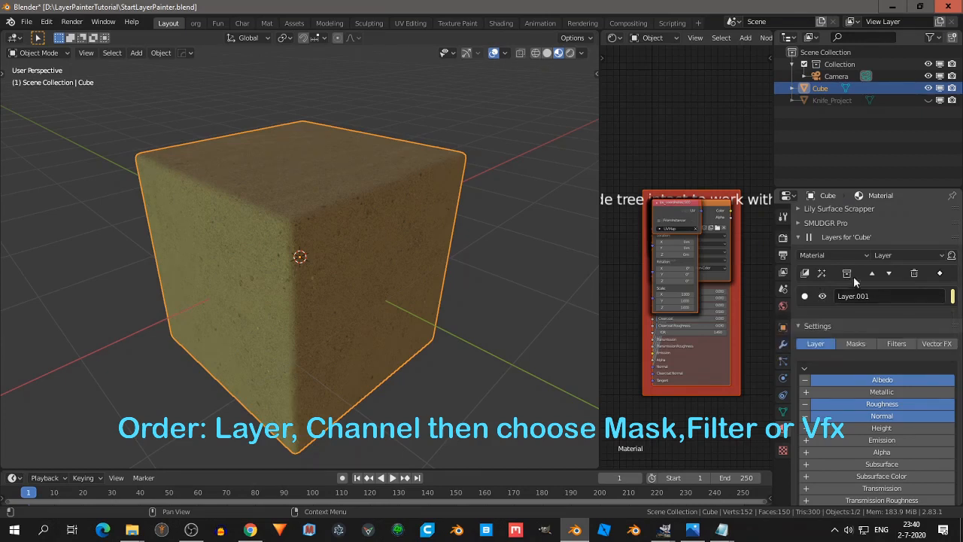
left_click(892, 254)
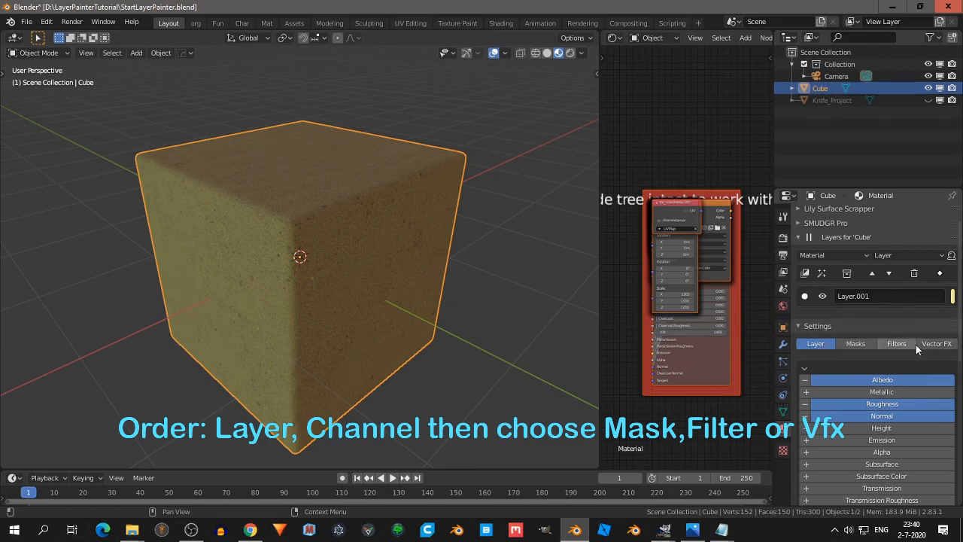
- Add a new layer above Layer.001
left_click(804, 274)
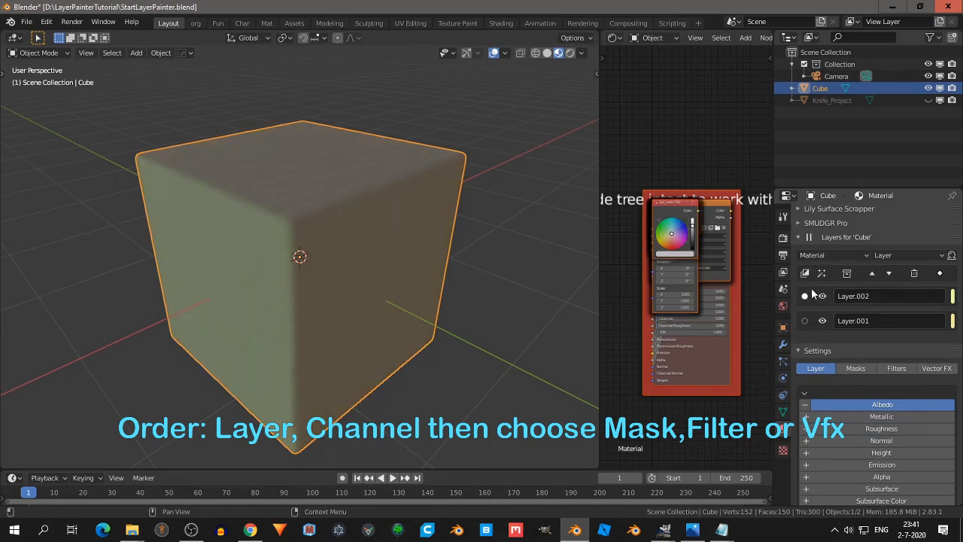
- Switch to GIMP to look at the layer stack of the Demo_565 image, and return to Blender
mouse_move(666, 531)
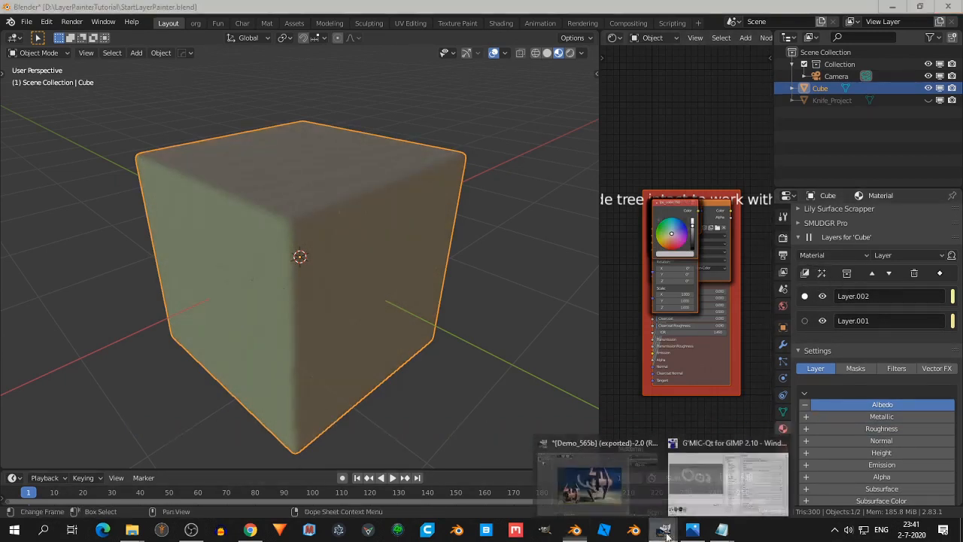
left_click(621, 484)
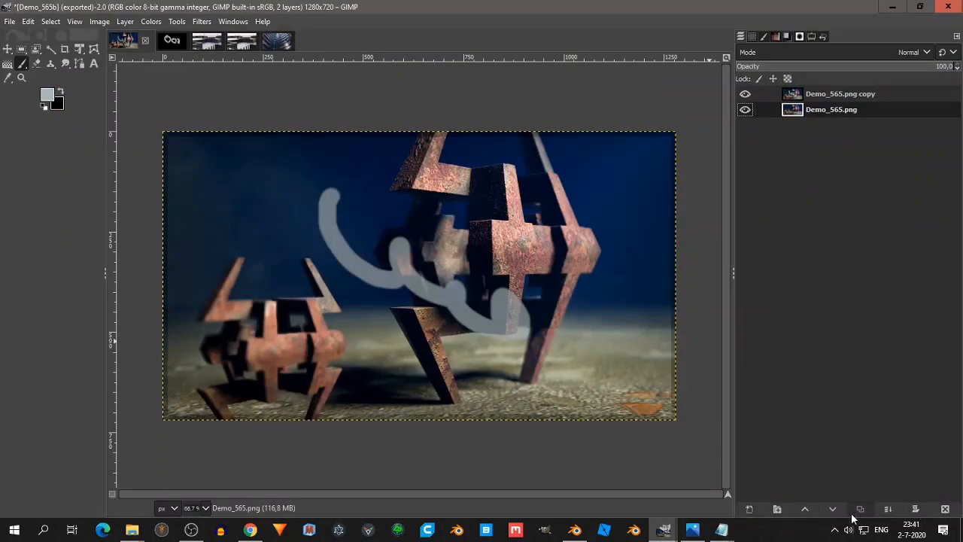
left_click(894, 9)
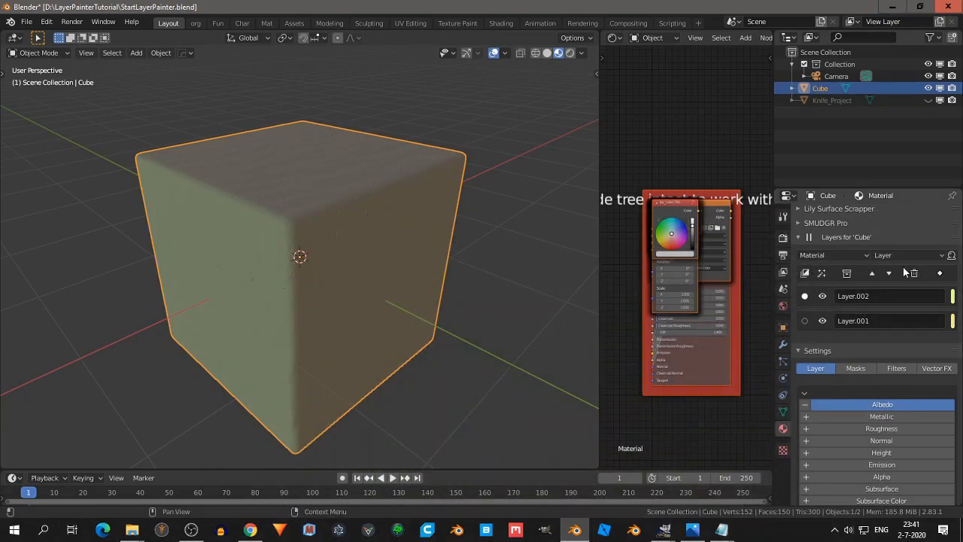
- Rename Layer.001 to Sand and Layer.002 to Grass
double_click(883, 322)
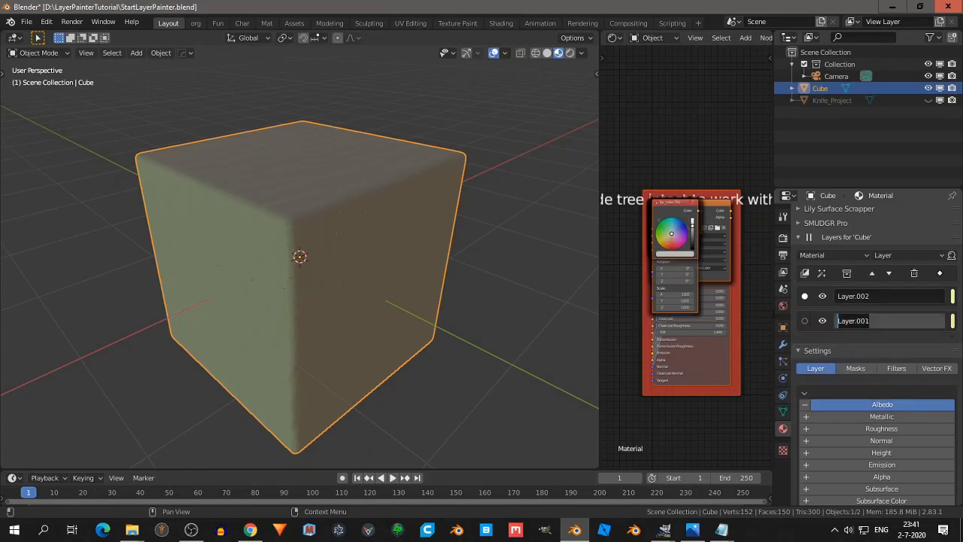
type("So")
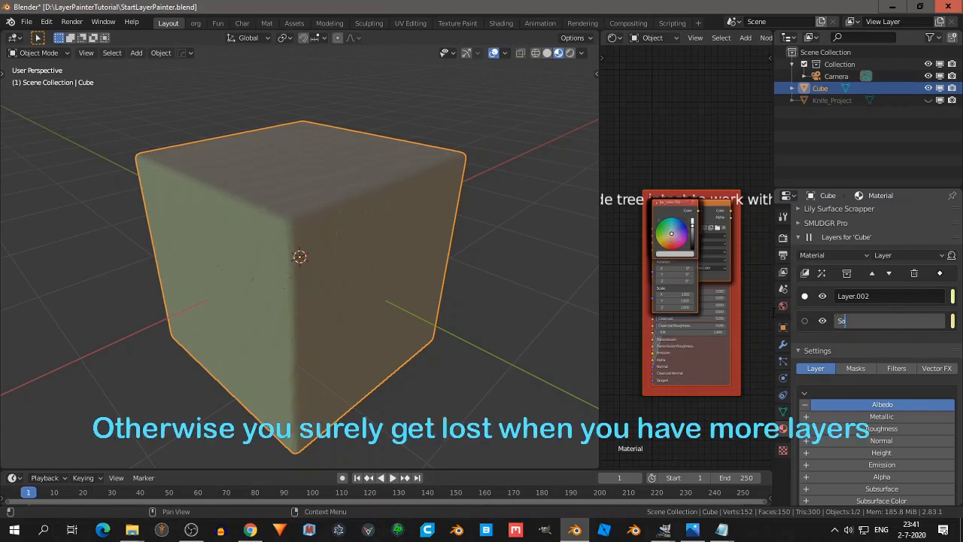
type("nd")
key("Return")
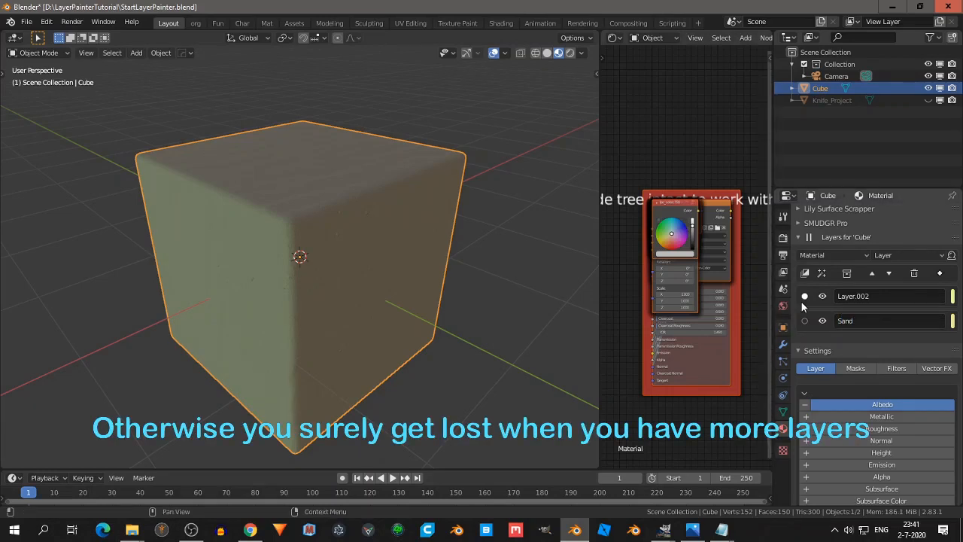
double_click(858, 296)
type("Grass")
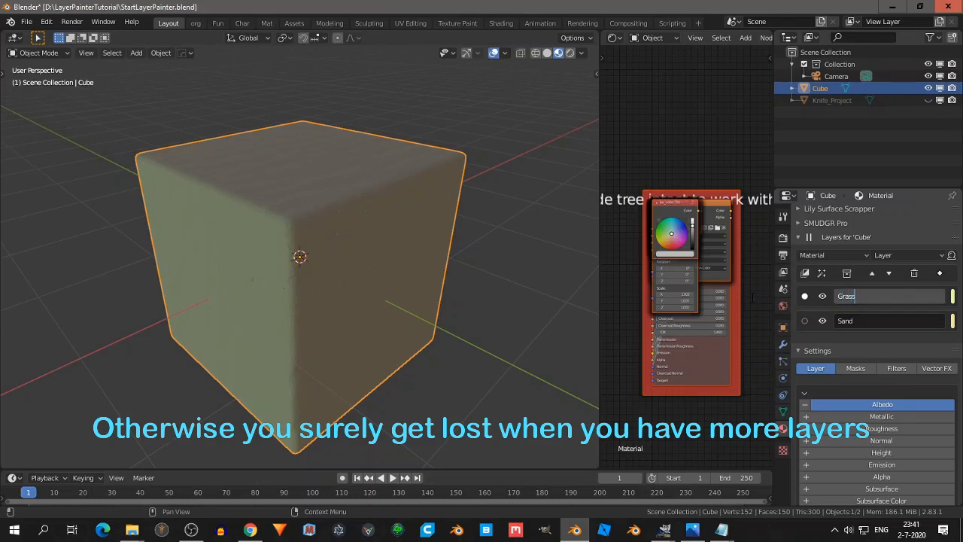
key("Return")
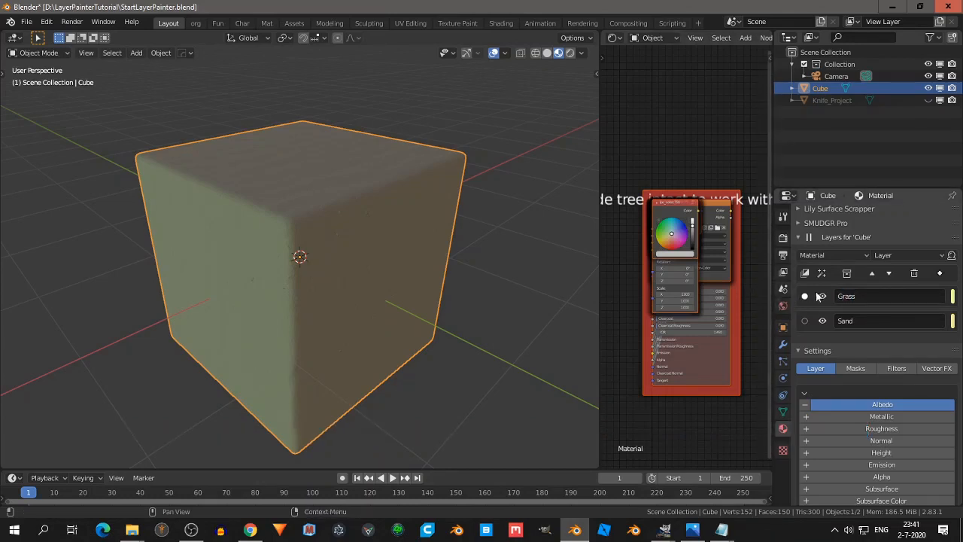
- Switch the Grass layer's Albedo to a texture and load se4rwei_2K_Albedo.jpg from the Moss_Ground_se4rwei folder
scroll(878, 329, "down", 2)
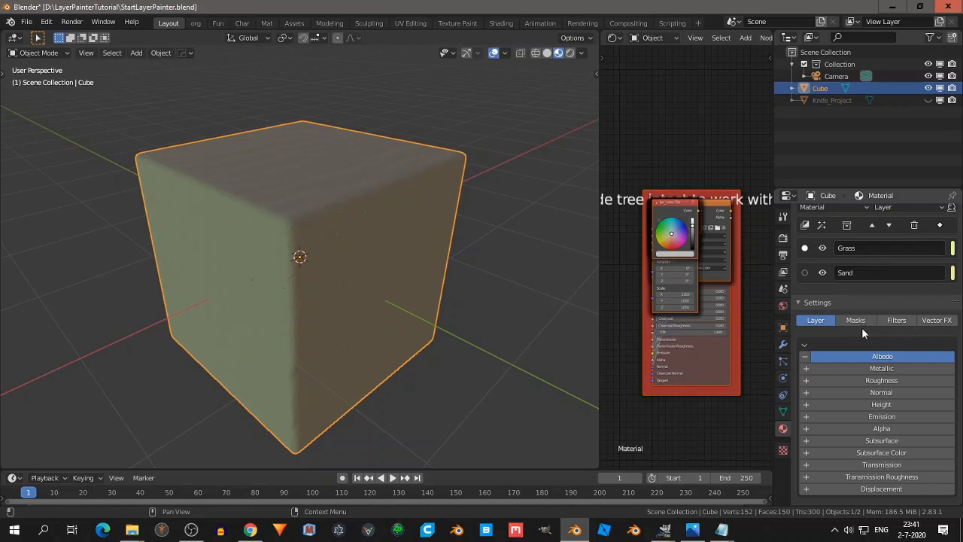
scroll(851, 274, "up", 1)
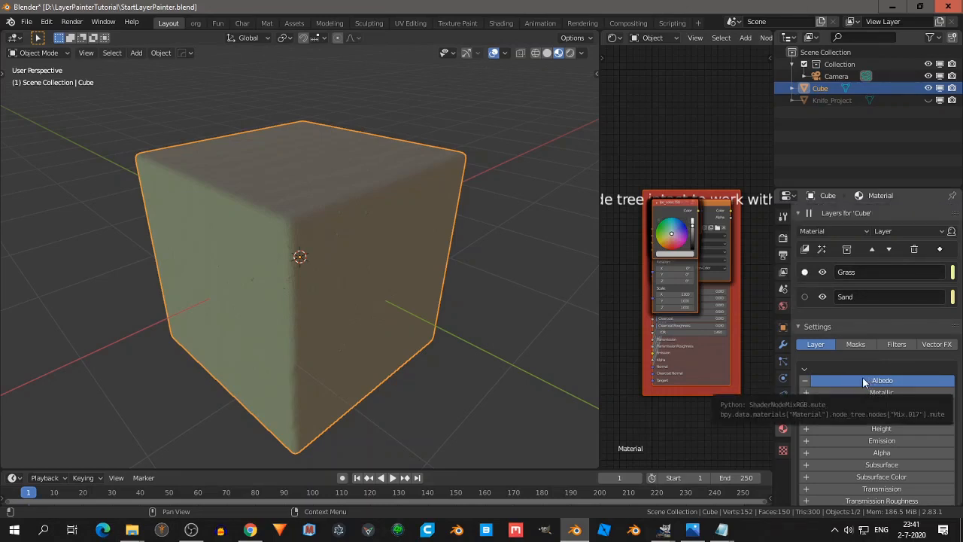
scroll(866, 380, "down", 8)
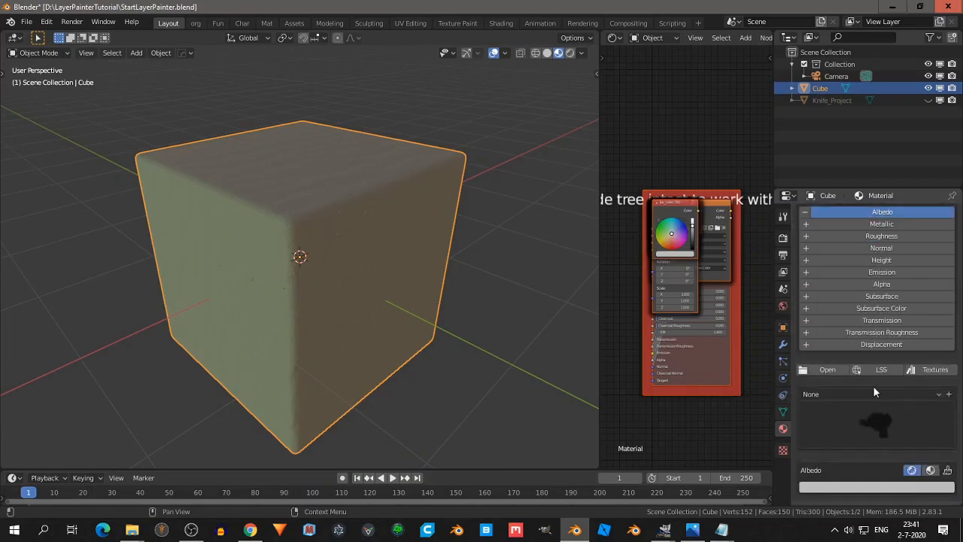
left_click(931, 447)
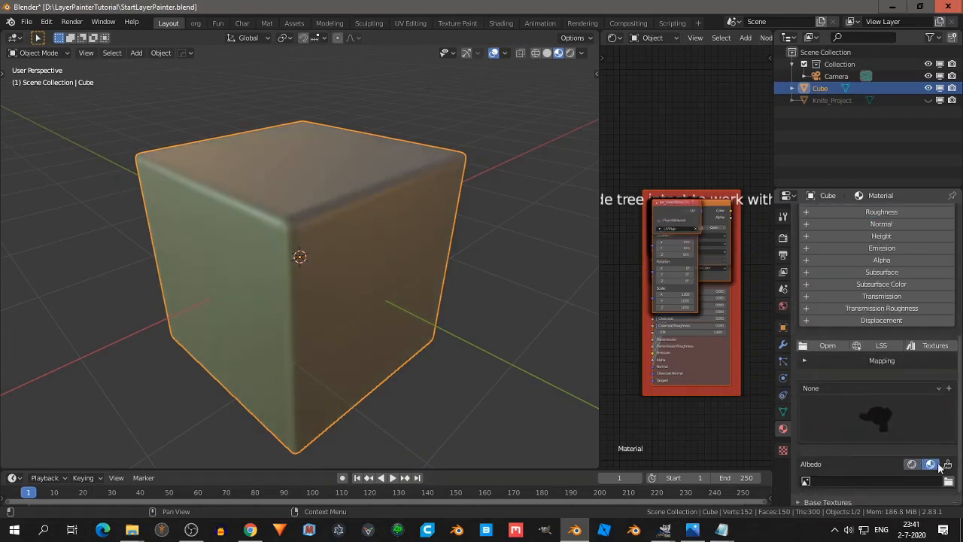
left_click(949, 483)
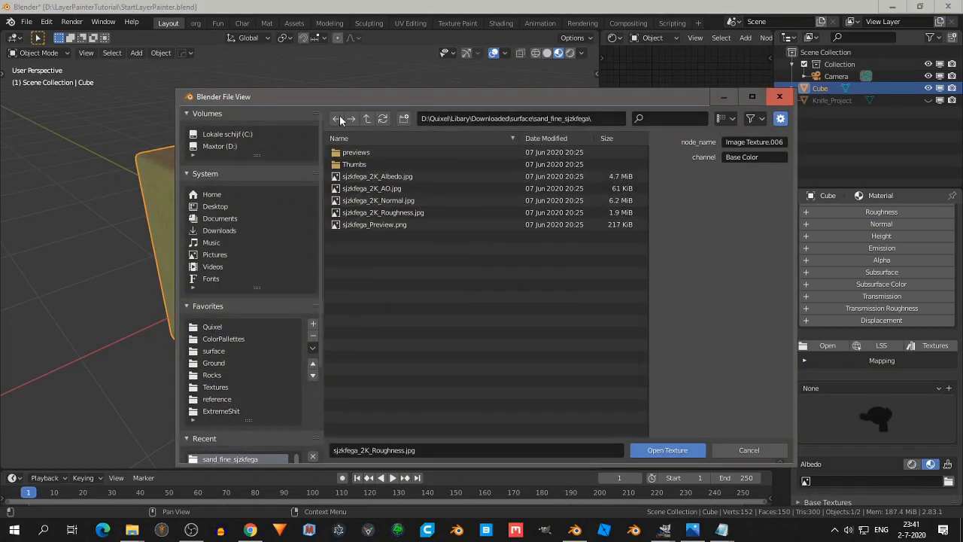
left_click(366, 118)
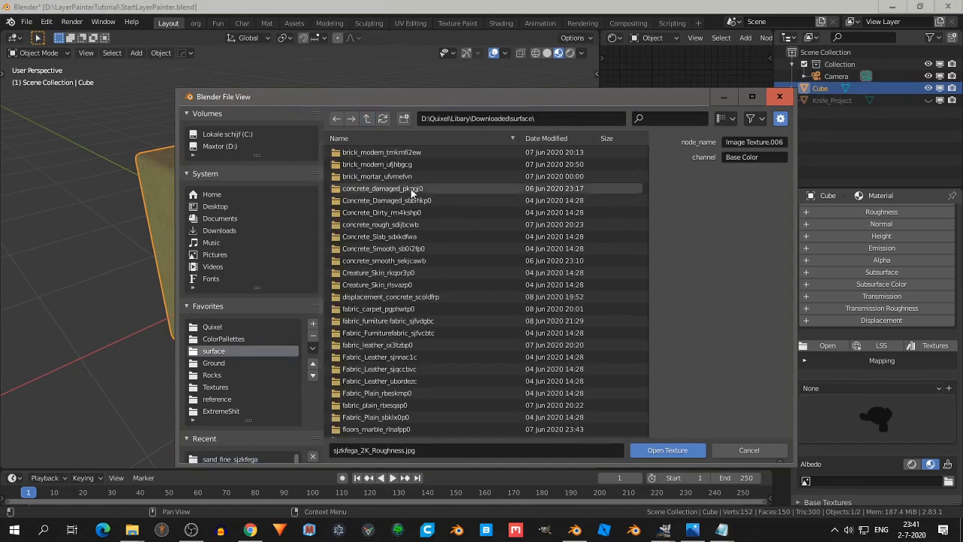
left_click(645, 119)
type("moss")
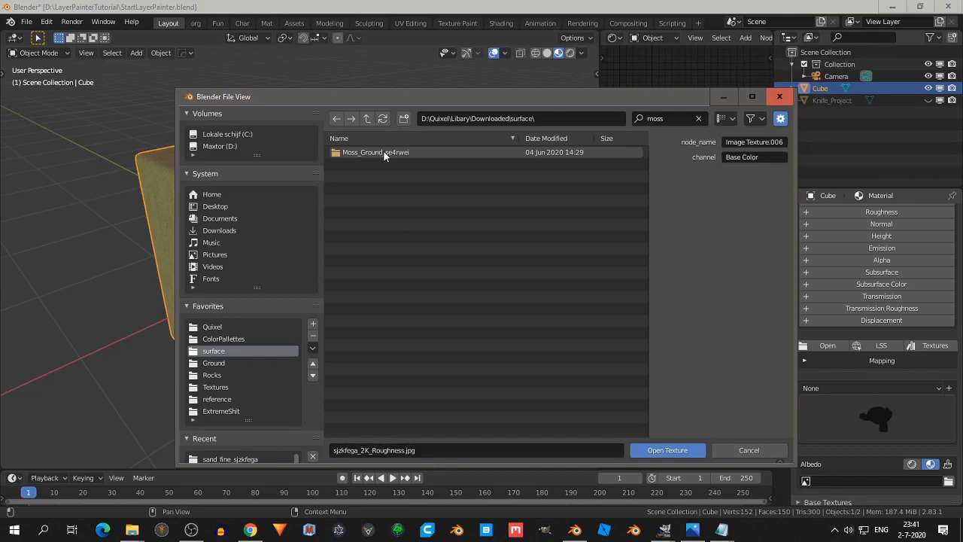
double_click(383, 151)
left_click(395, 166)
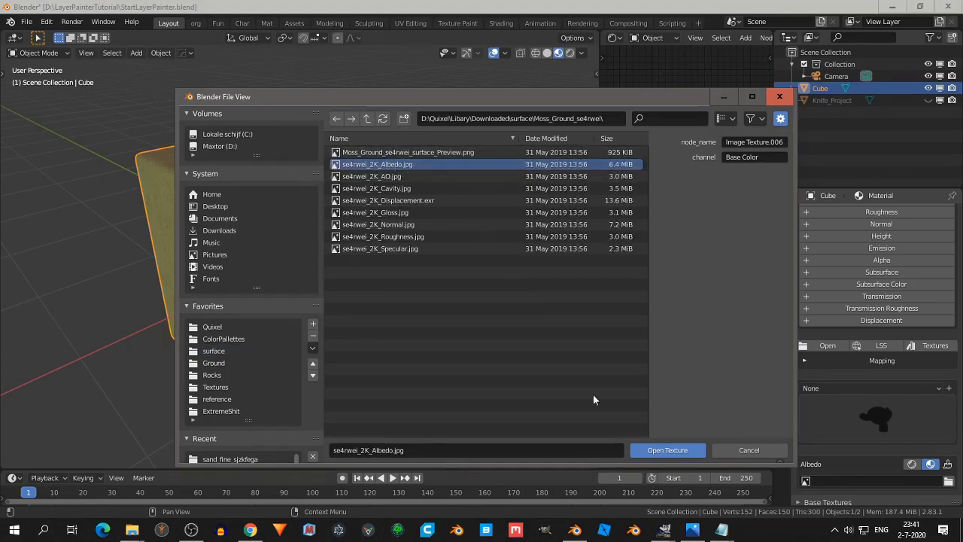
left_click(661, 450)
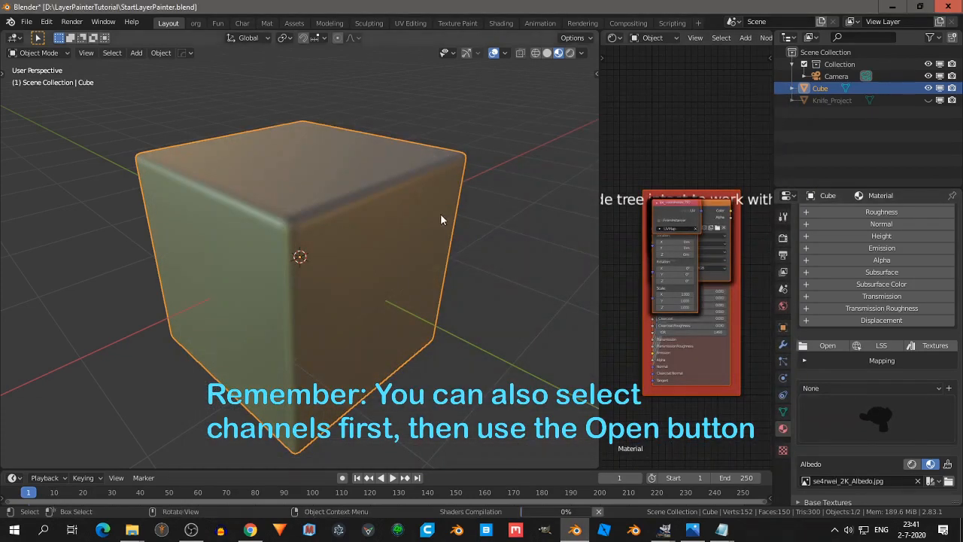
middle_click_drag(432, 210, 501, 207)
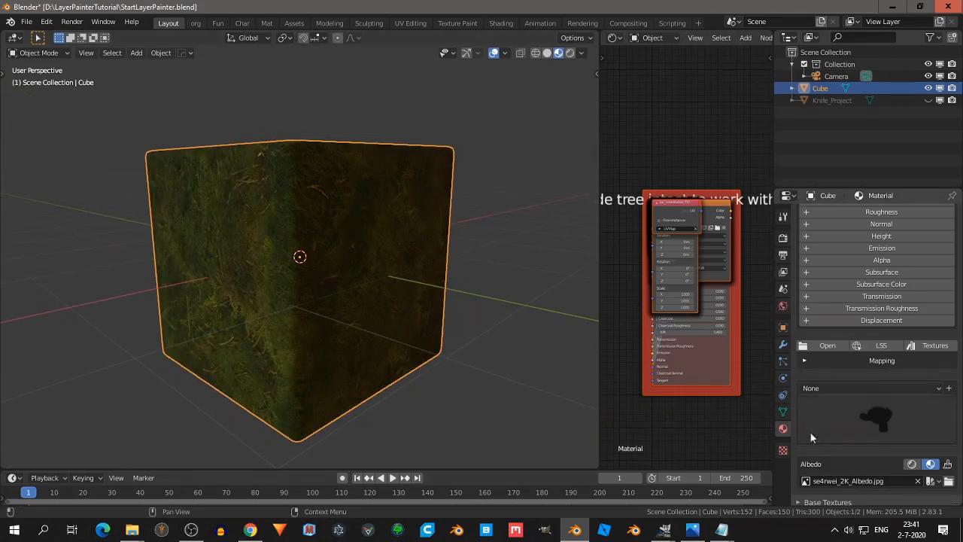
- Set the Grass layer's texture mapping scale to 3.04 on X and Y and check the tiling around the cube
left_click(803, 361)
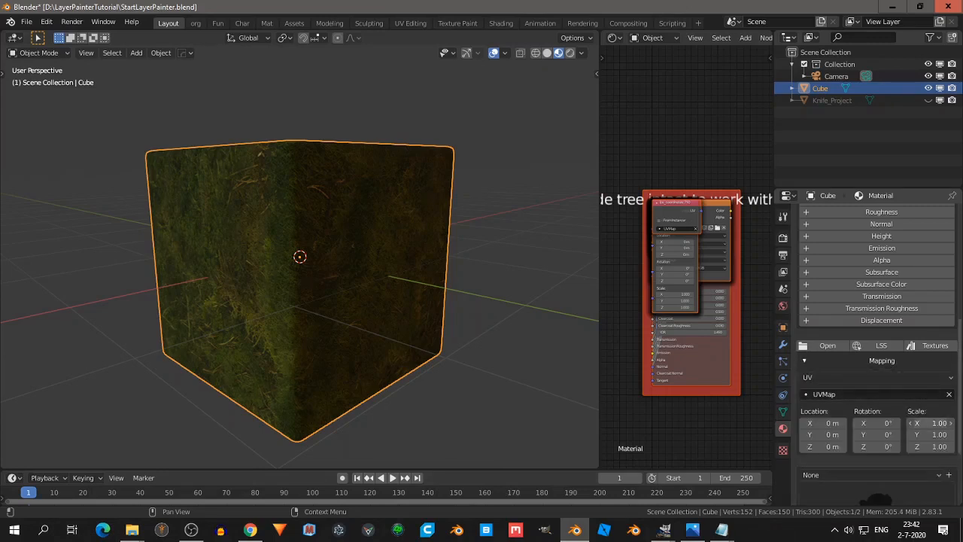
left_click_drag(933, 423, 950, 435)
left_click_drag(920, 424, 956, 424)
middle_click_drag(420, 261, 361, 279)
scroll(826, 305, "up", 8)
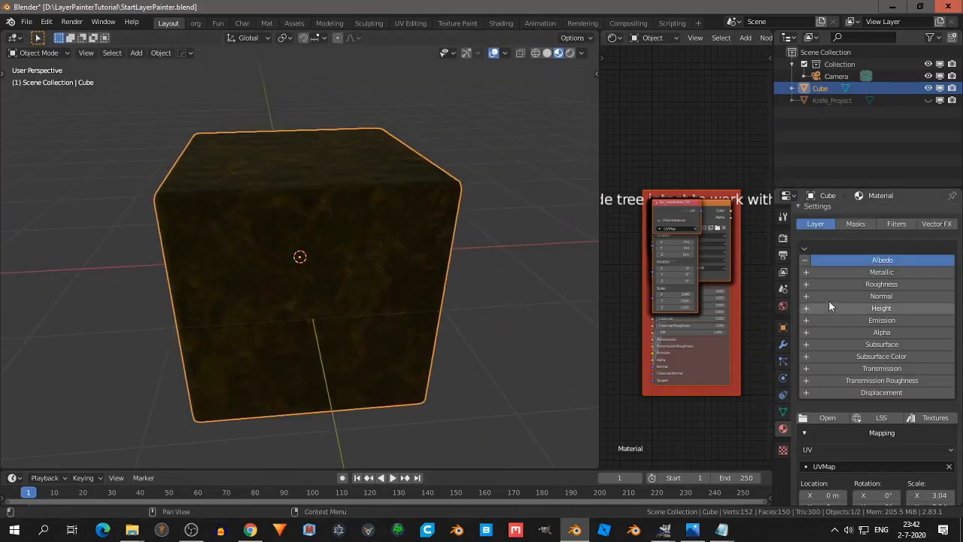
mouse_move(470, 250)
middle_mouse_down()
mouse_move(359, 239)
mouse_move(459, 241)
middle_mouse_up()
middle_click_drag(324, 219, 452, 211)
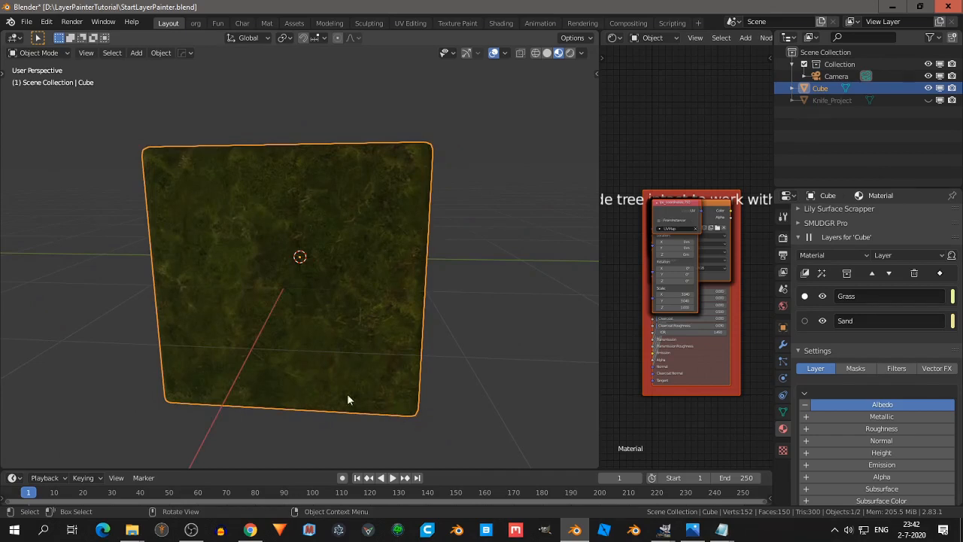
middle_click_drag(432, 258, 397, 274)
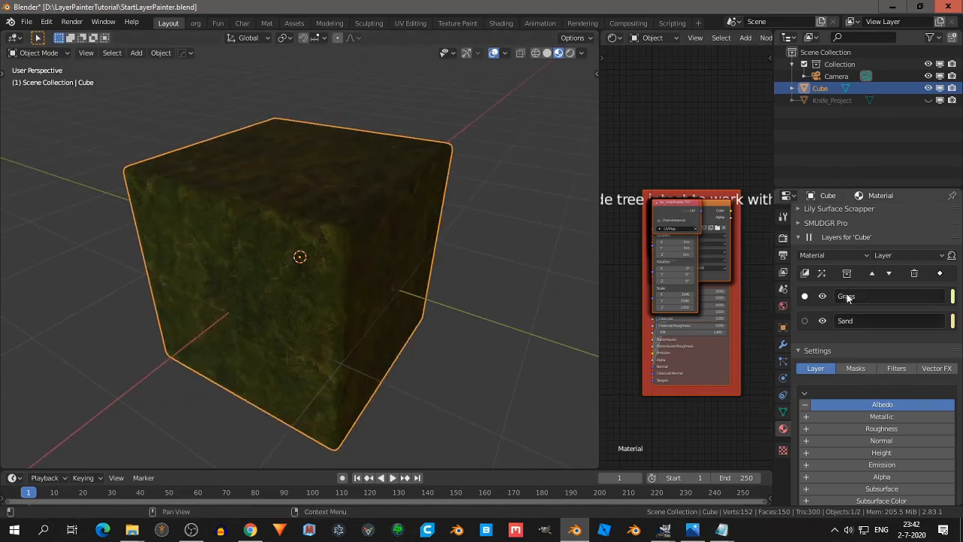
- With Grass as the active layer, view the layers' Albedo channel and return the channel selection to Layer
scroll(836, 322, "up", 1)
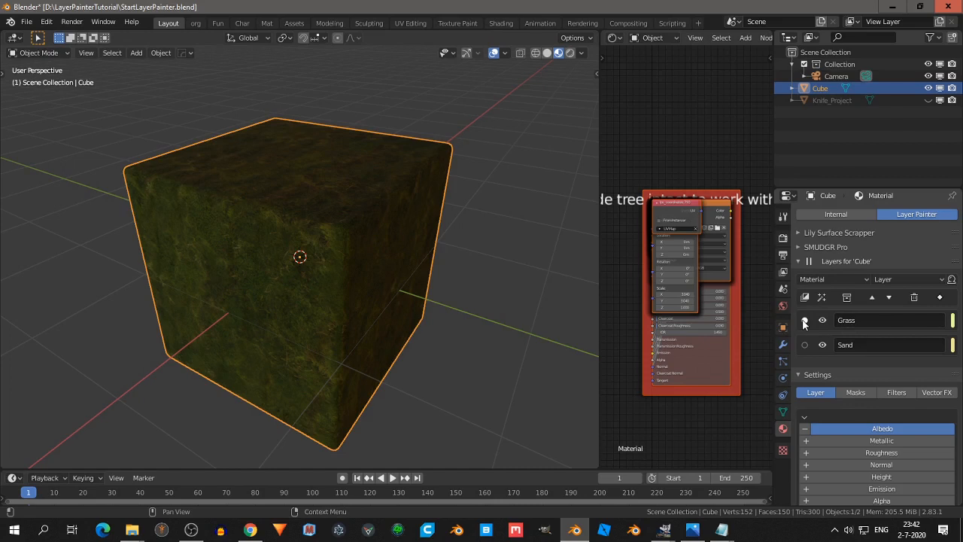
left_click(804, 321)
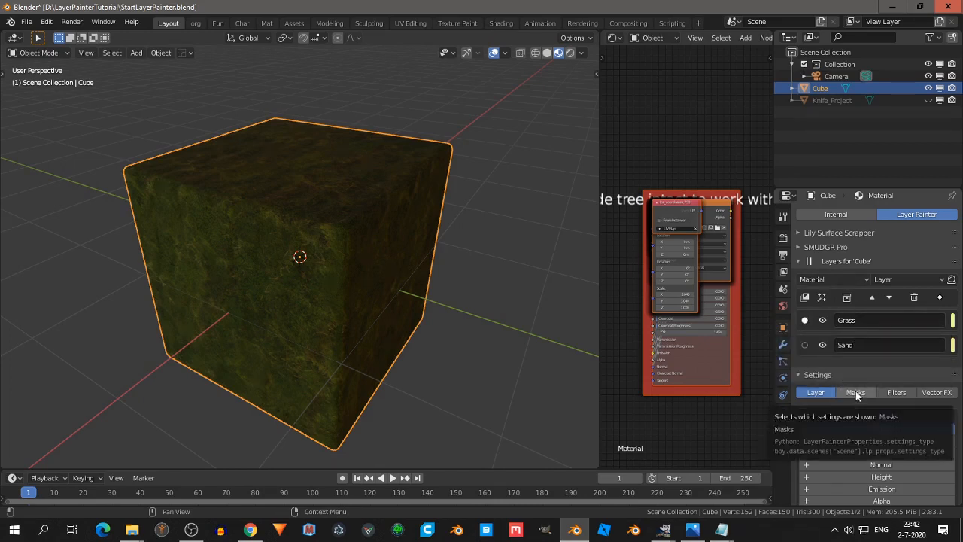
left_click(893, 281)
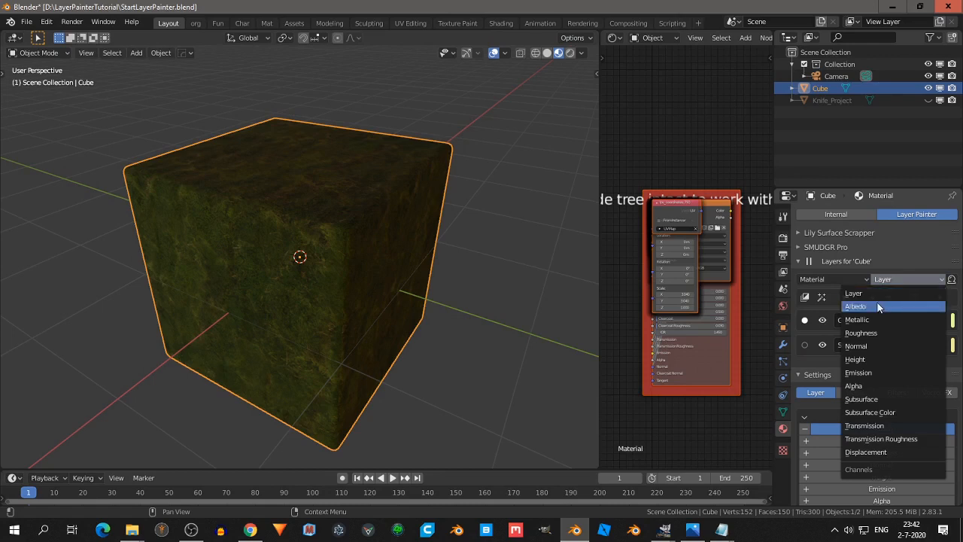
left_click(873, 305)
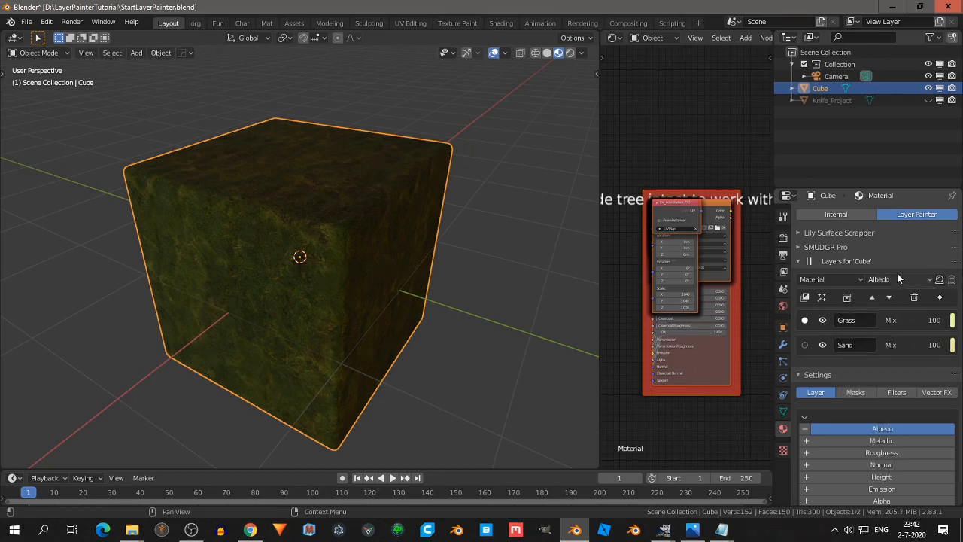
left_click(896, 277)
left_click(869, 294)
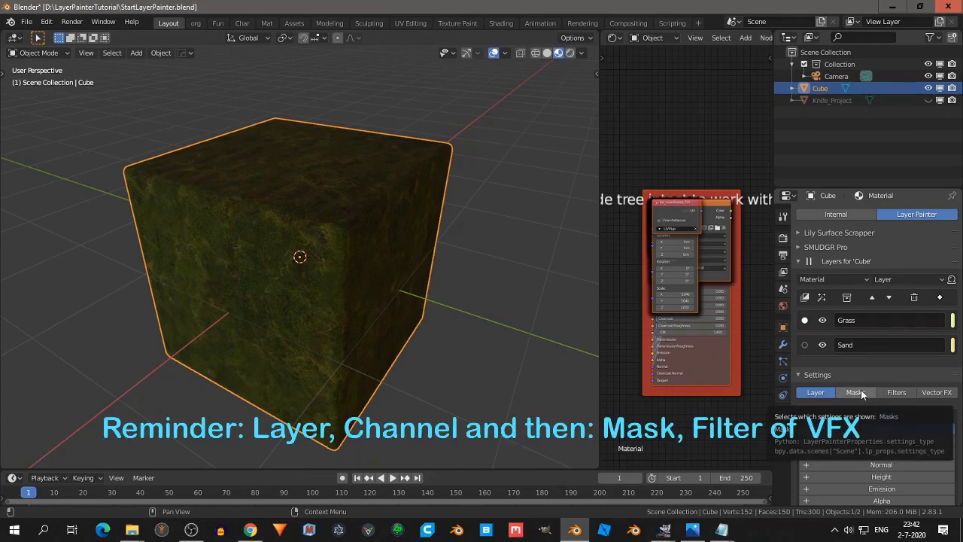
- Add a Detailed Musgrave mask to the Grass layer and inspect the resulting blend with the sand on the cube
scroll(874, 451, "down", 2)
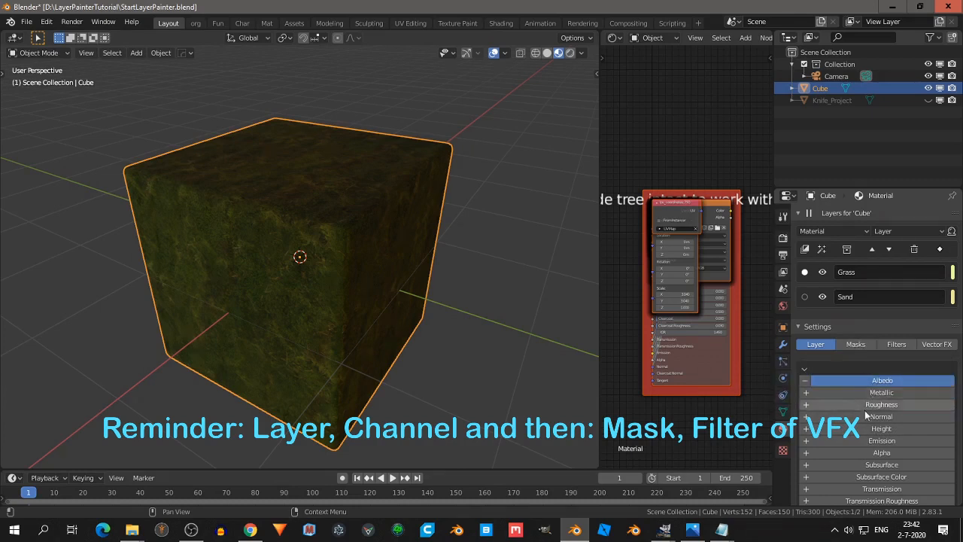
left_click(857, 344)
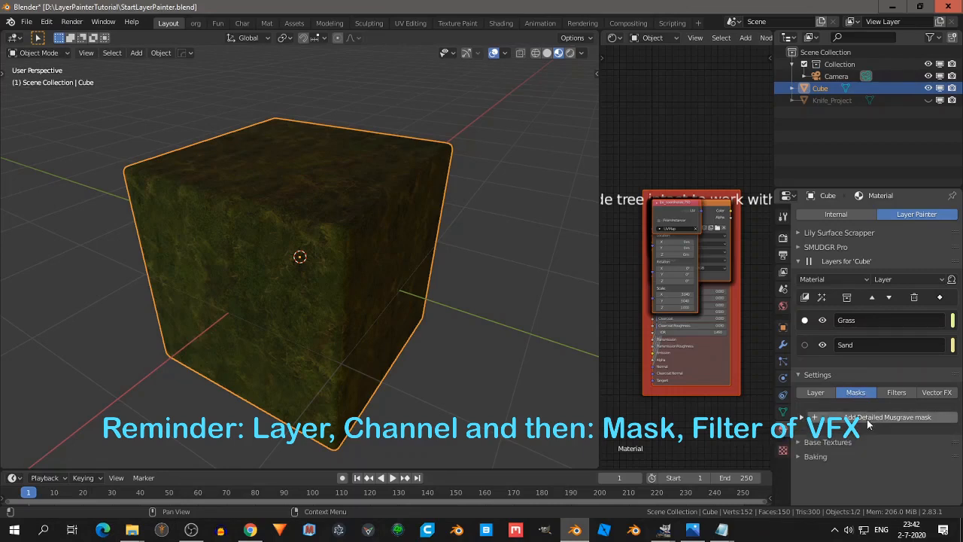
left_click(803, 419)
left_click(873, 468)
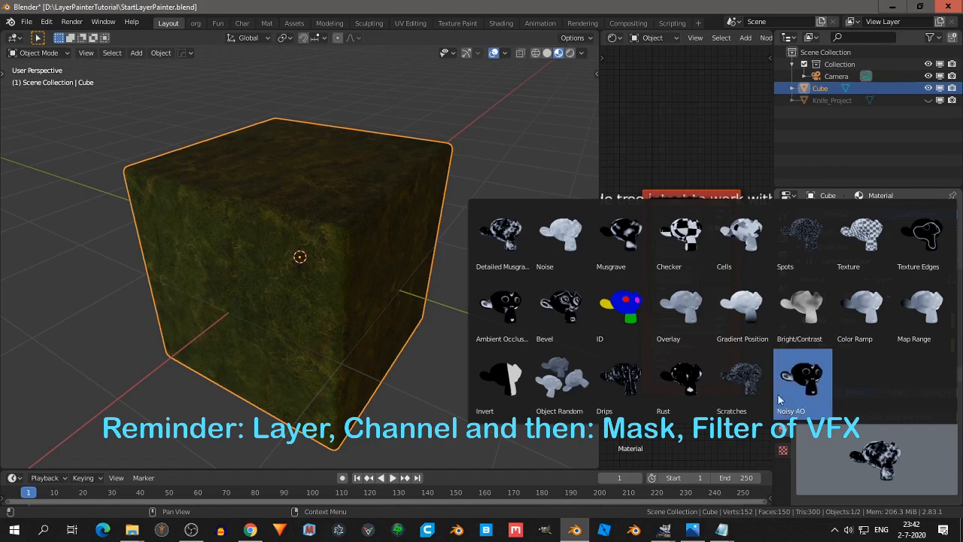
left_click(504, 237)
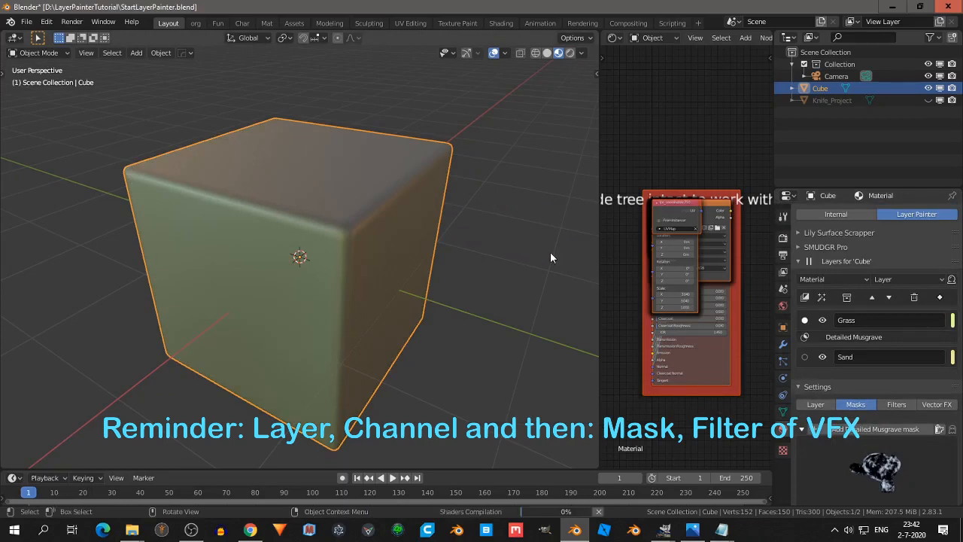
mouse_move(518, 254)
middle_mouse_down()
mouse_move(527, 221)
mouse_move(557, 214)
middle_mouse_up()
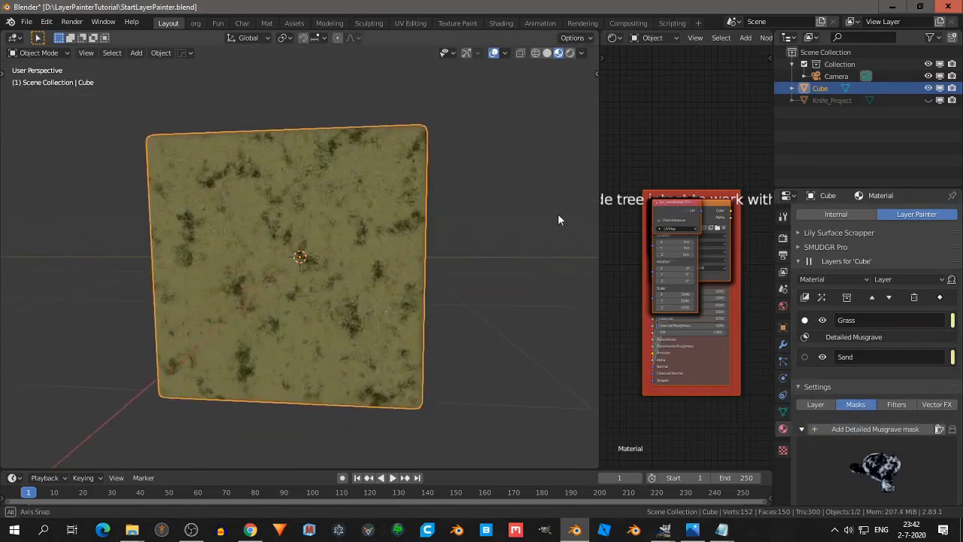
scroll(547, 221, "up", 2)
middle_click_drag(350, 239, 319, 190)
mouse_move(395, 200)
middle_mouse_down()
mouse_move(356, 249)
mouse_move(327, 165)
middle_mouse_up()
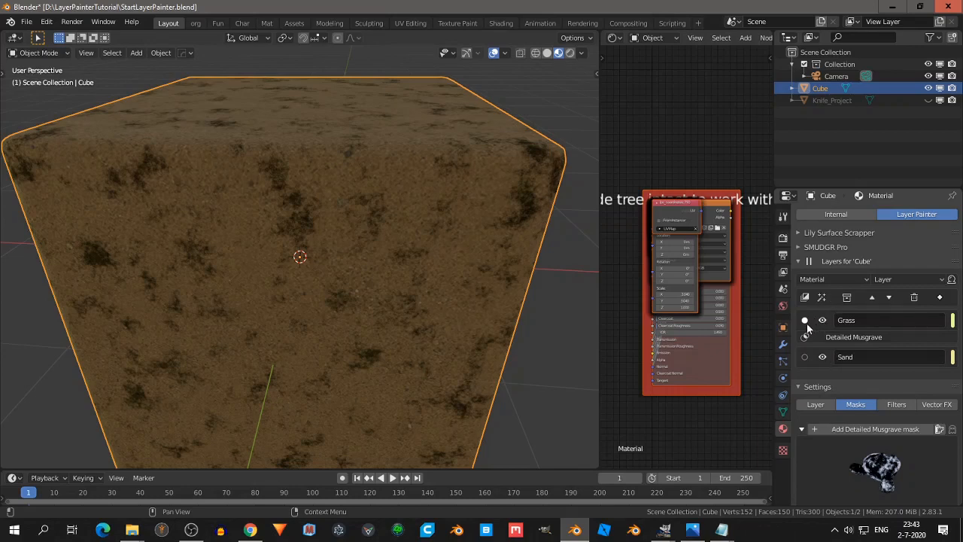
- Enable the Normal channel on the Grass layer and switch its Normal input from a colour to a texture
left_click(814, 408)
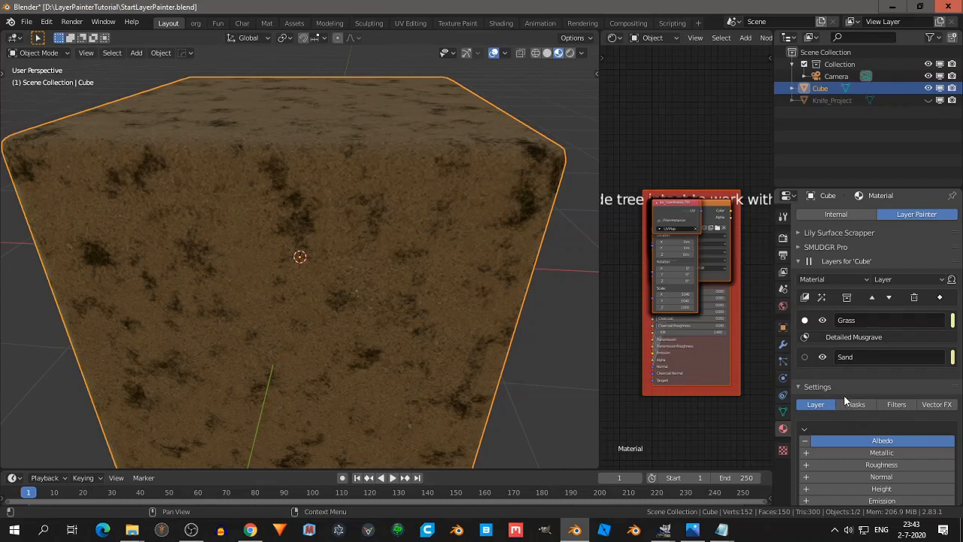
scroll(844, 396, "down", 3)
scroll(845, 395, "down", 7)
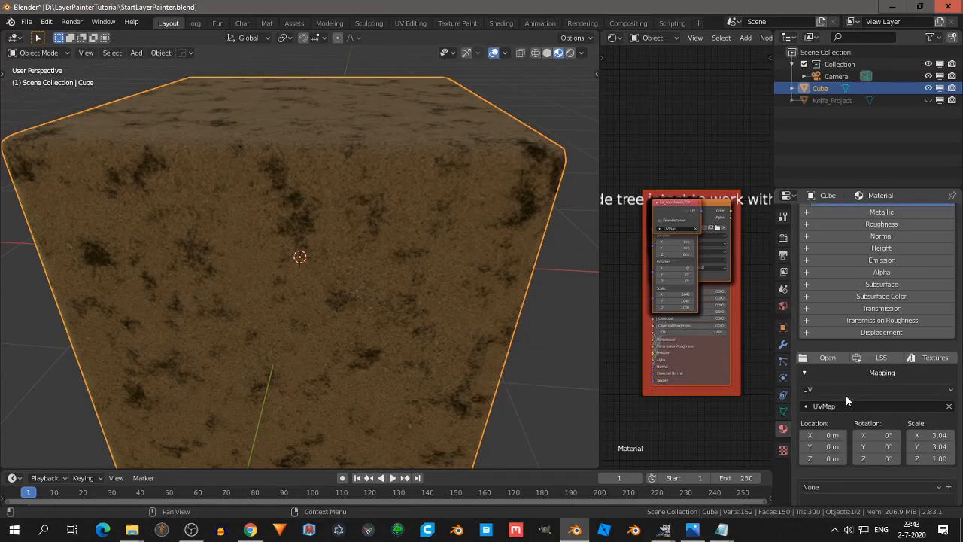
scroll(846, 395, "up", 2)
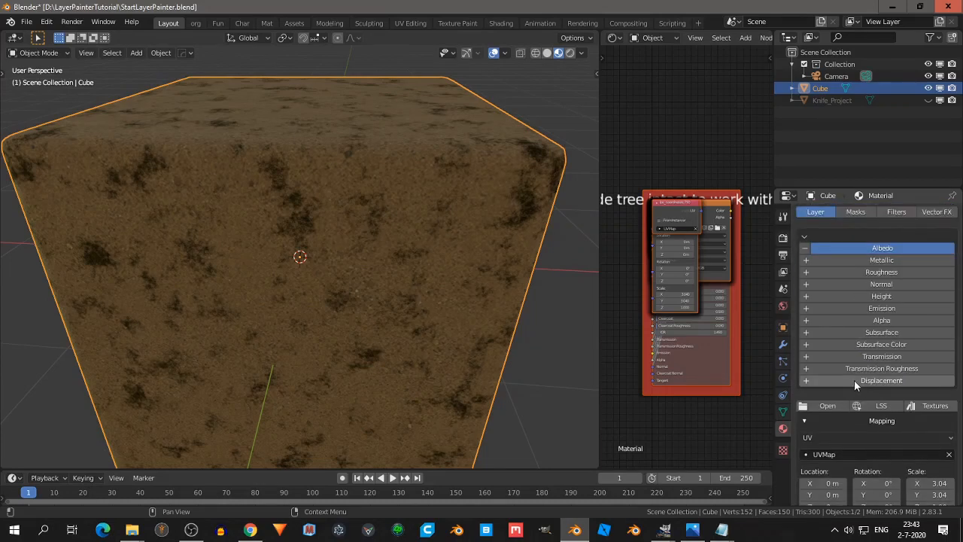
middle_click_drag(377, 256, 545, 234)
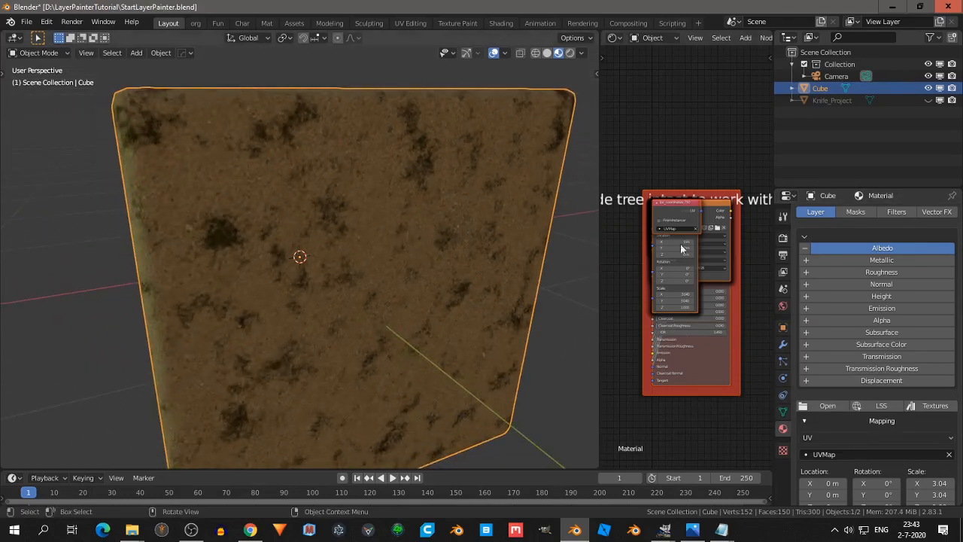
left_click(840, 284)
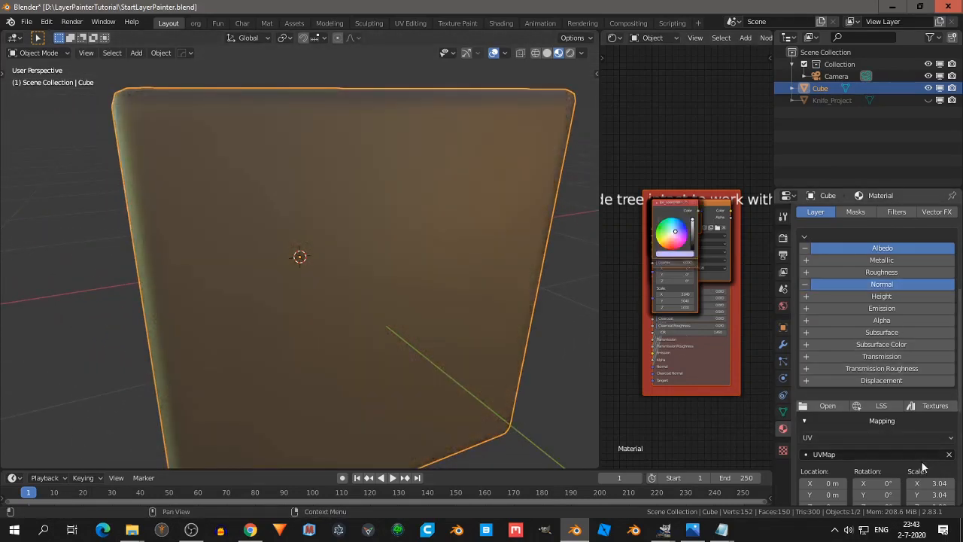
scroll(916, 431, "down", 4)
scroll(916, 439, "down", 3)
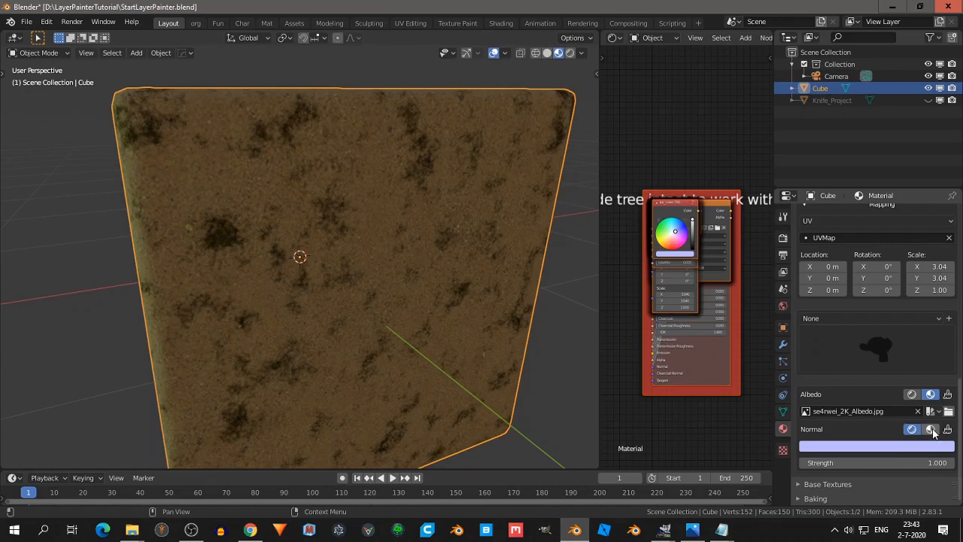
left_click(932, 429)
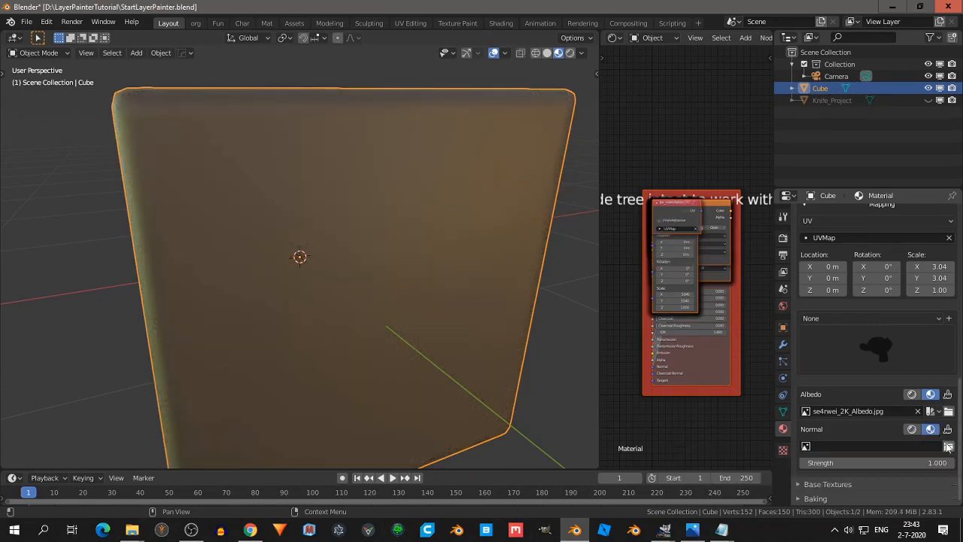
- Load se4rwei_2K_Normal.jpg from the Moss_Ground_se4rwei folder as the Grass layer's Normal texture and check the surface on the cube
left_click(949, 447)
left_click(353, 224)
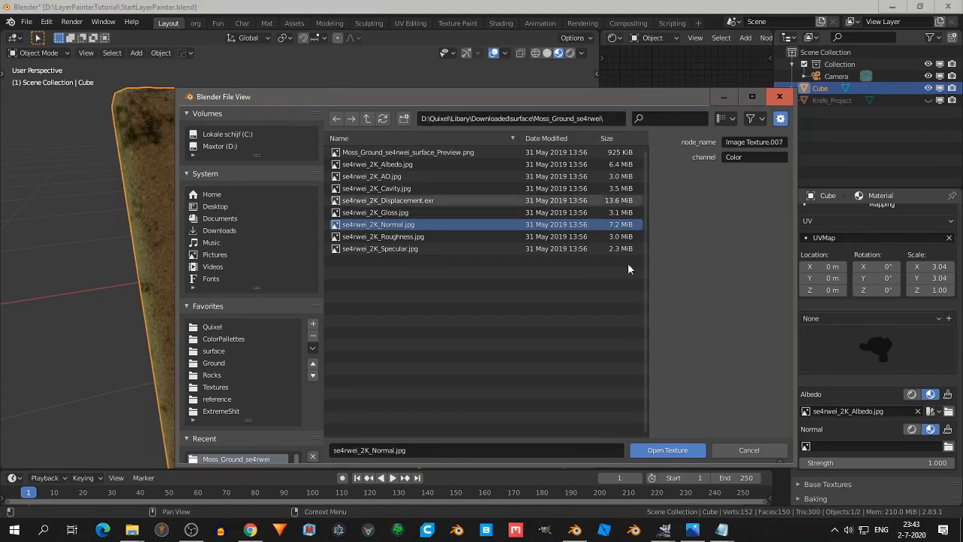
left_click(681, 452)
middle_click_drag(427, 234, 434, 214)
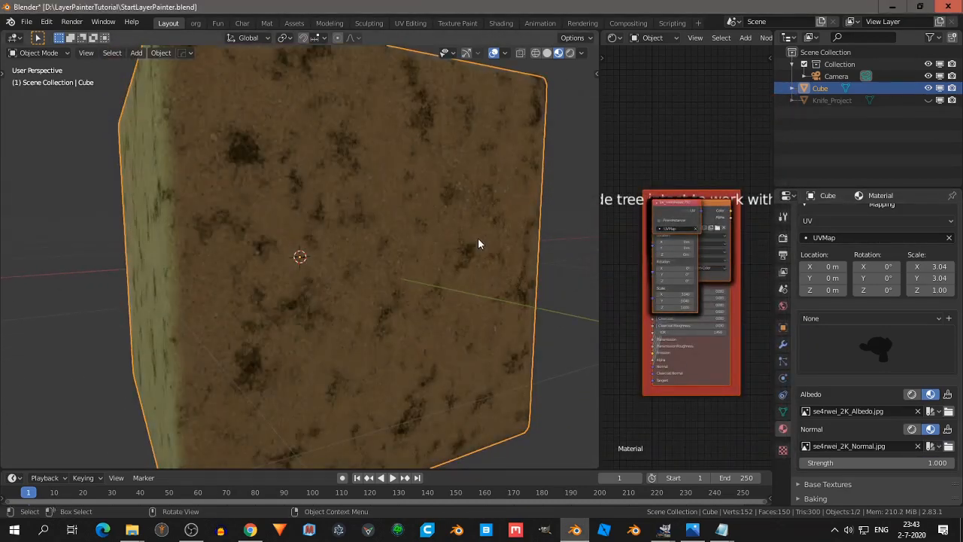
middle_click_drag(476, 239, 451, 266)
scroll(442, 211, "up", 2)
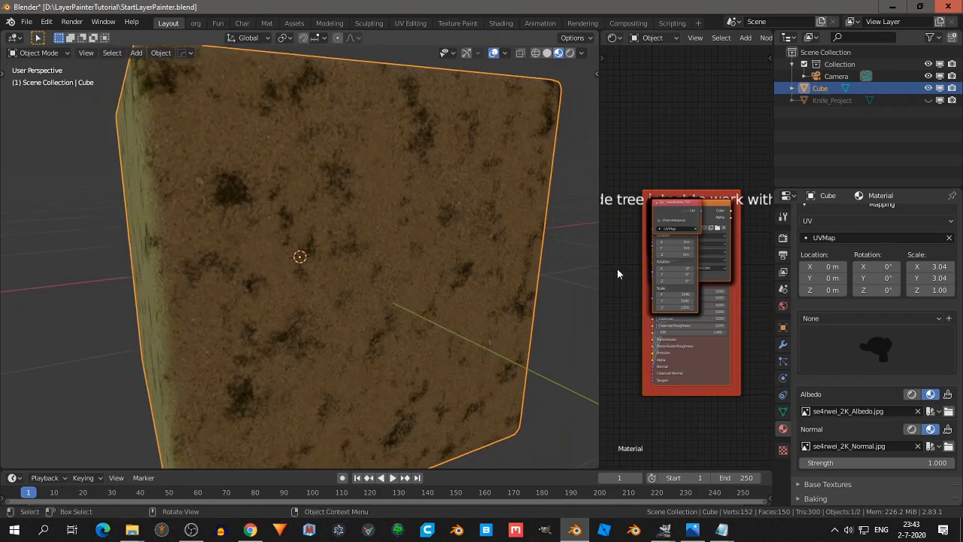
mouse_move(873, 463)
left_mouse_down()
mouse_move(957, 463)
mouse_move(830, 462)
left_mouse_up()
scroll(900, 286, "up", 7)
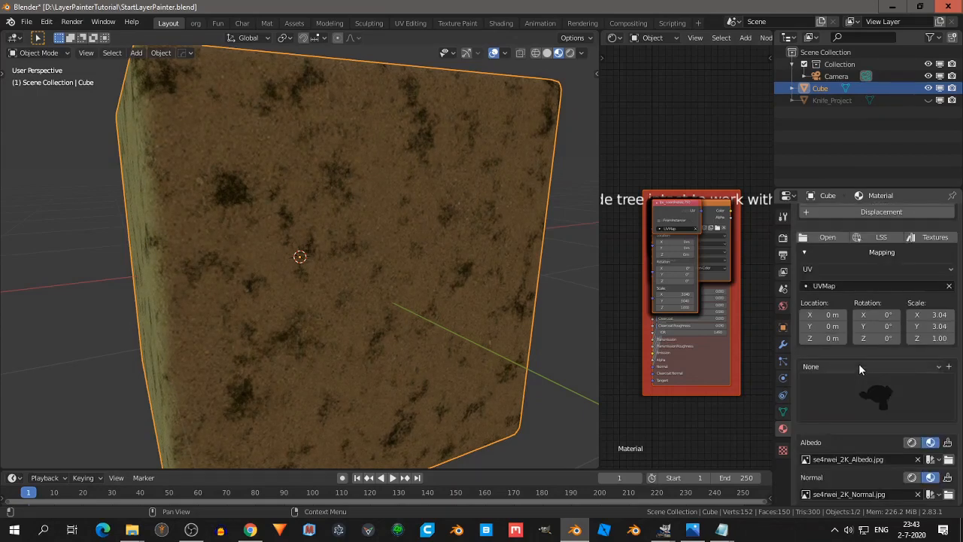
scroll(903, 279, "up", 2)
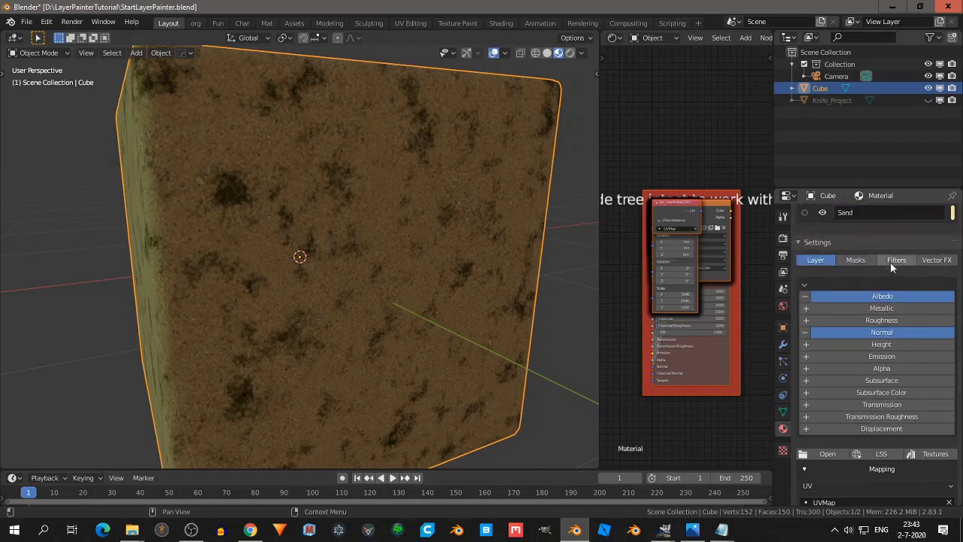
scroll(888, 269, "up", 4)
scroll(888, 269, "up", 2)
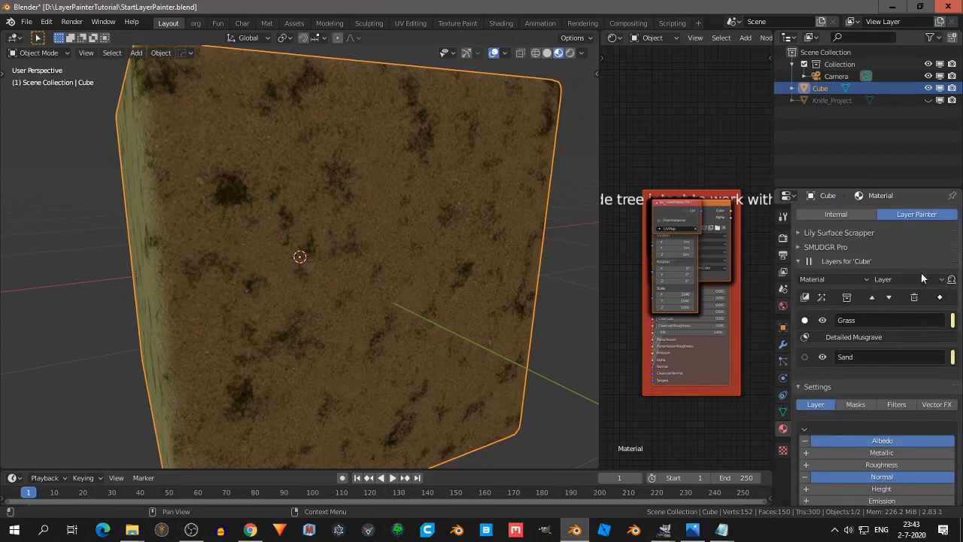
left_click(898, 279)
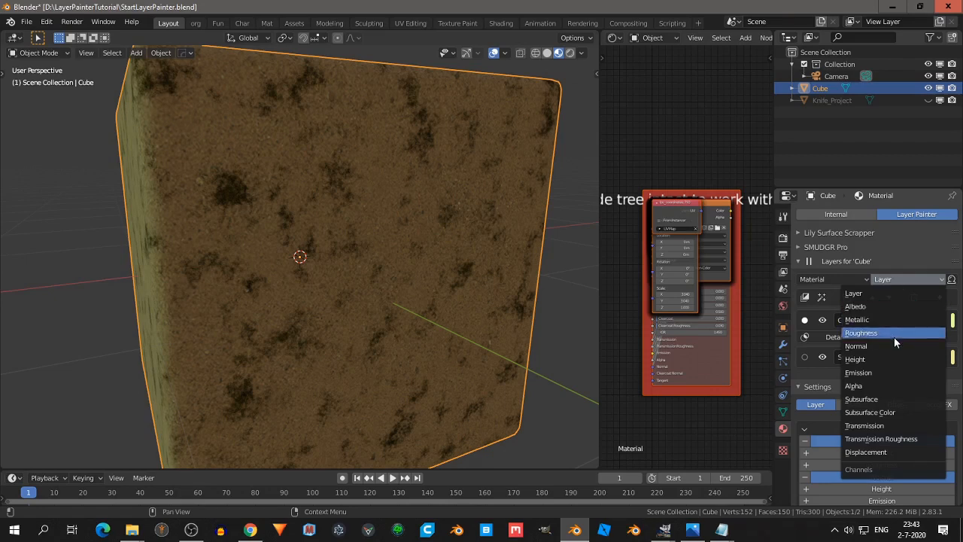
left_click(891, 278)
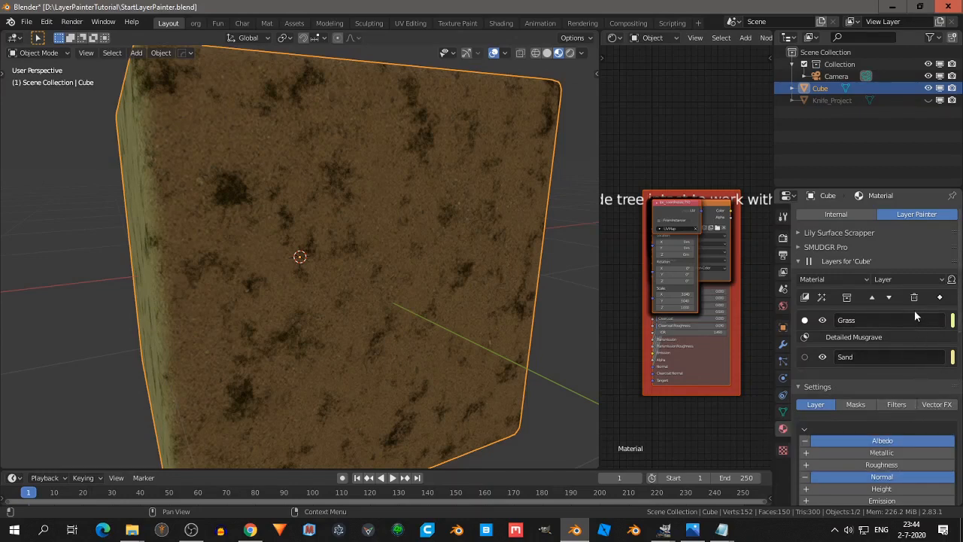
- Make Sand the active layer and show the layers' Albedo channel
scroll(861, 389, "down", 3)
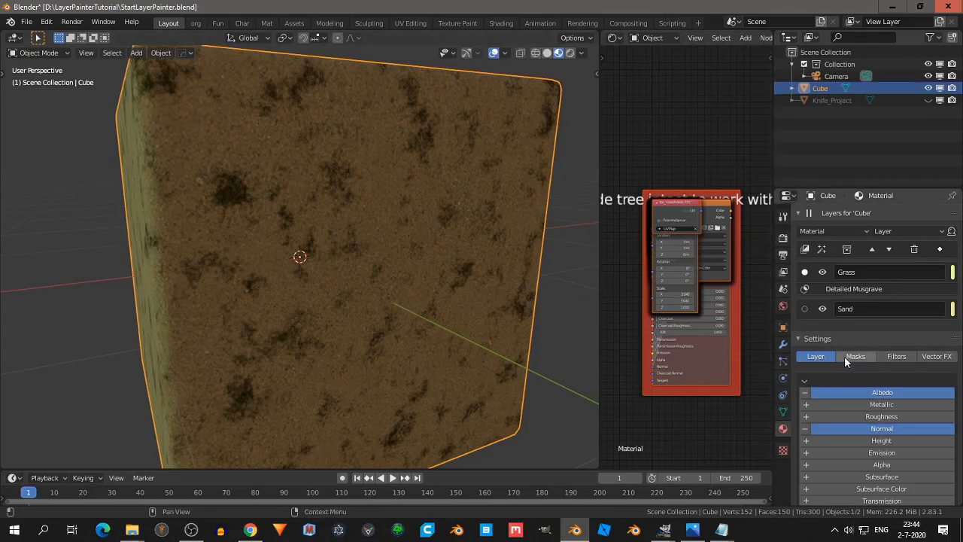
left_click(804, 309)
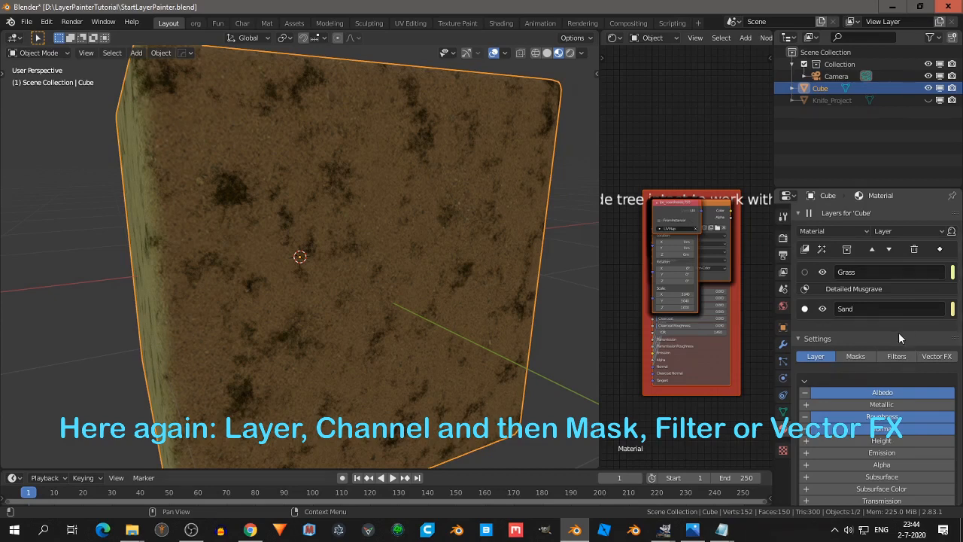
left_click(903, 229)
left_click(892, 258)
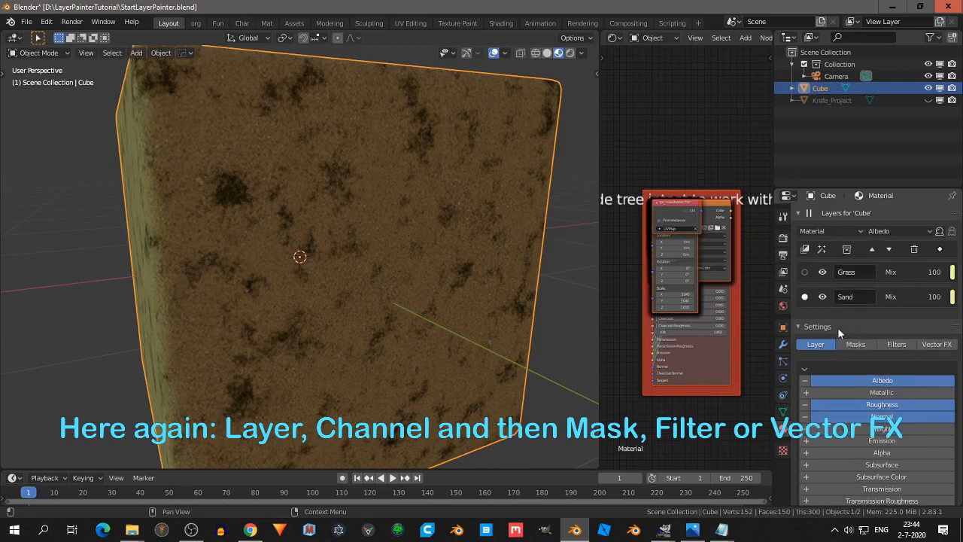
left_click(805, 297)
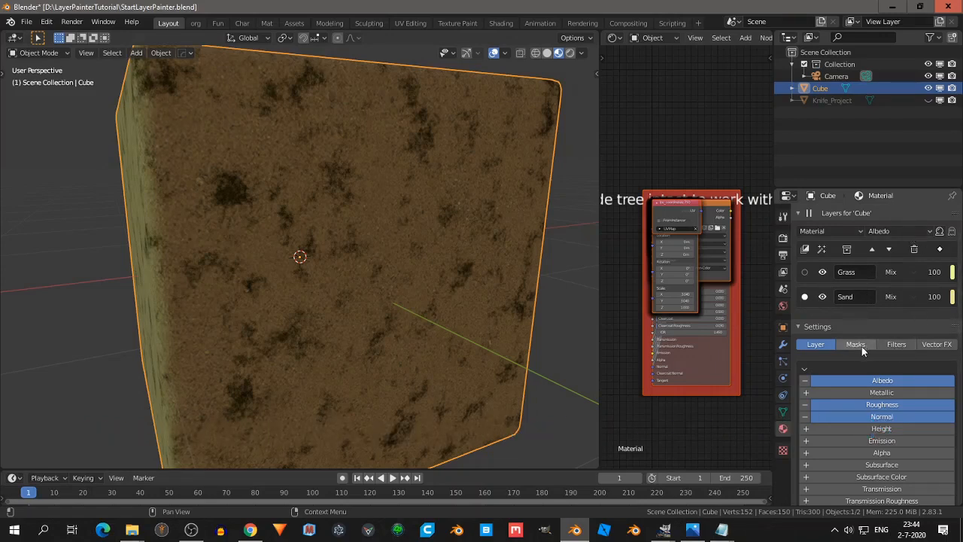
- Add a filter to the Sand layer's Albedo channel and set its type to RGB Curves
left_click(897, 344)
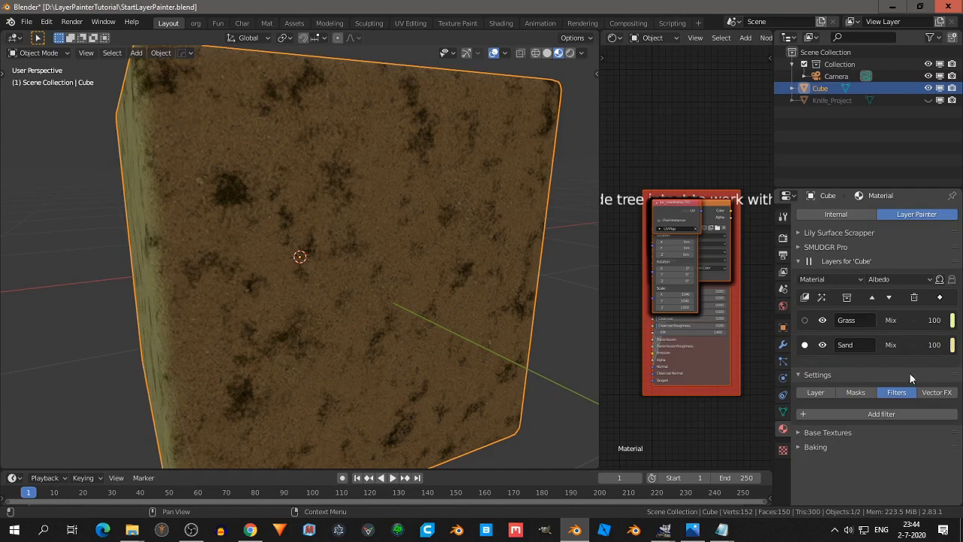
left_click(893, 413)
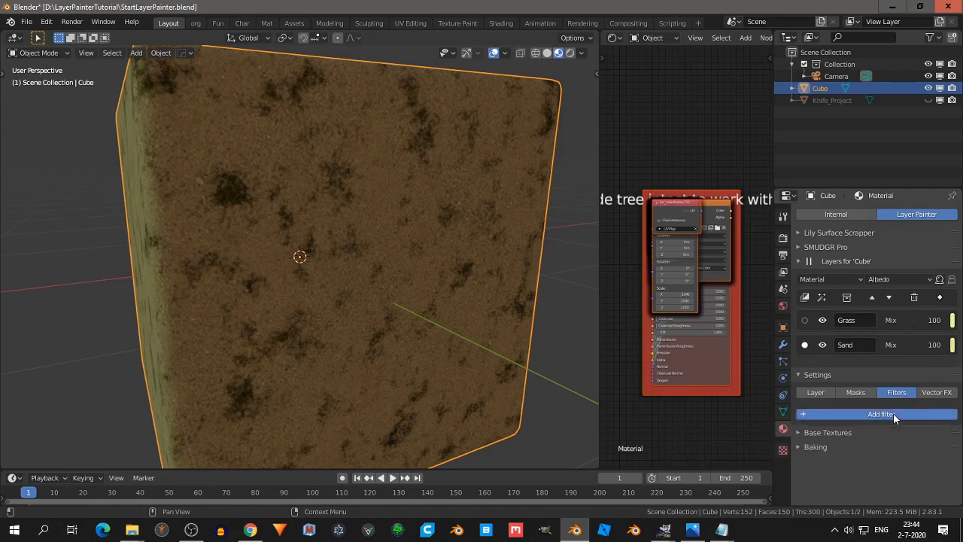
left_click(841, 444)
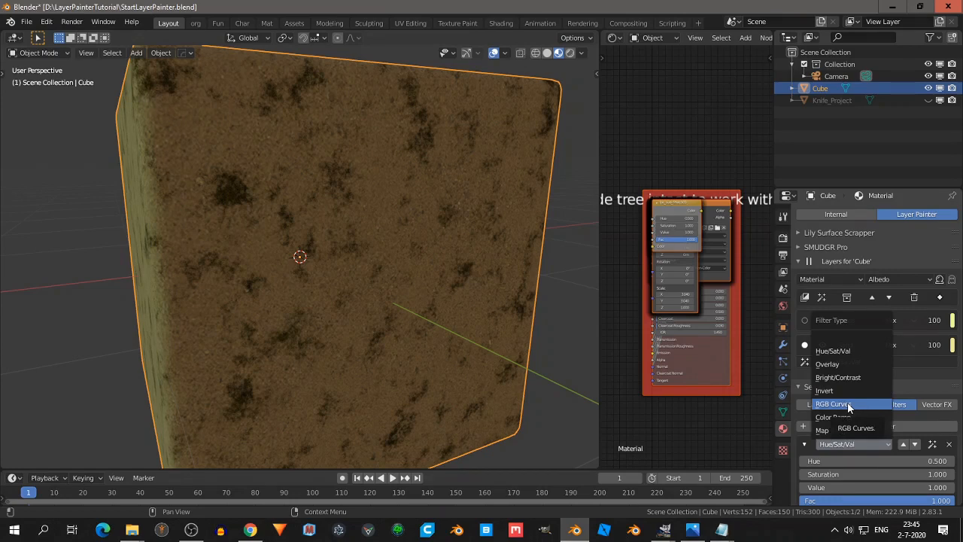
left_click(848, 404)
scroll(880, 447, "down", 3)
scroll(880, 444, "down", 1)
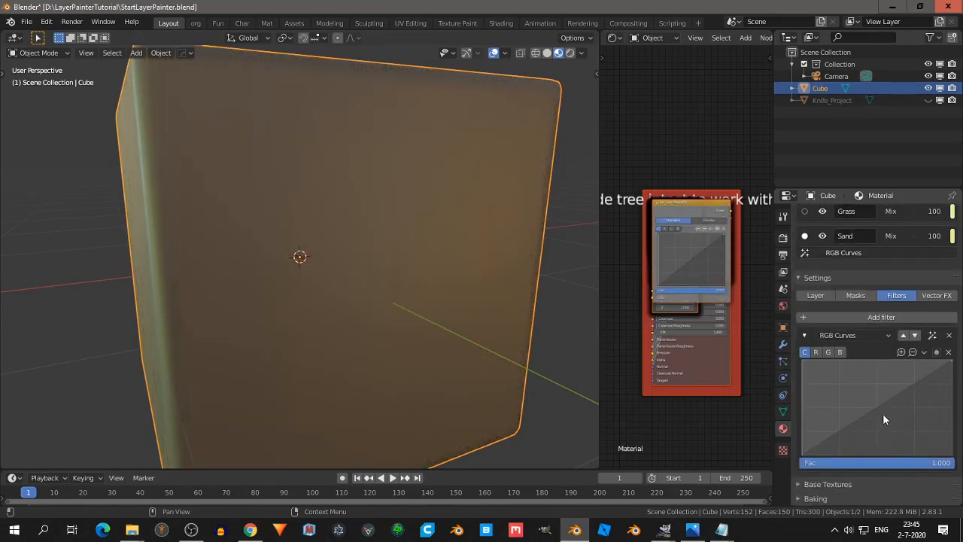
- Raise the middle of the Sand layer's RGB curve with a point at X 0.47692, Y 0.72500 and check the brightened sand
left_click_drag(872, 414, 868, 396)
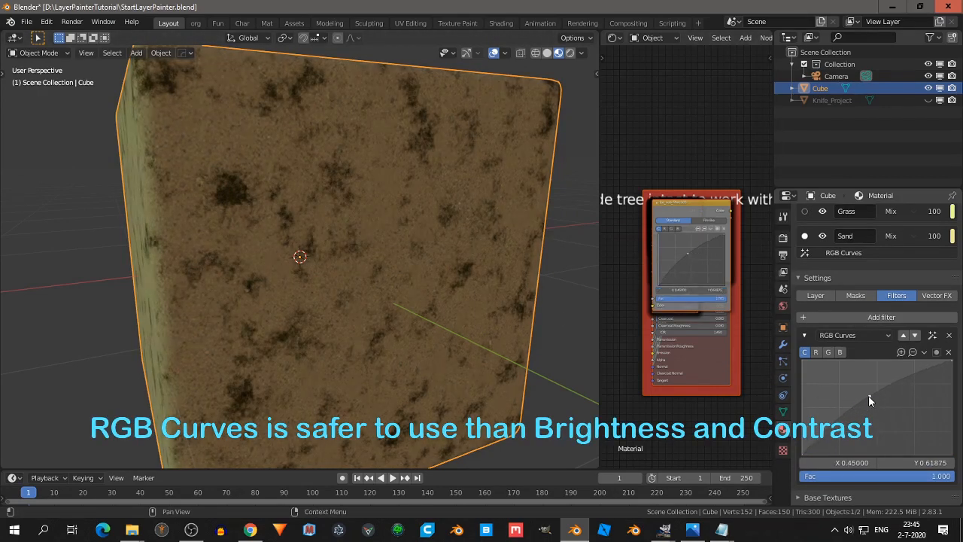
left_click_drag(869, 396, 882, 386)
left_click_drag(874, 385, 873, 386)
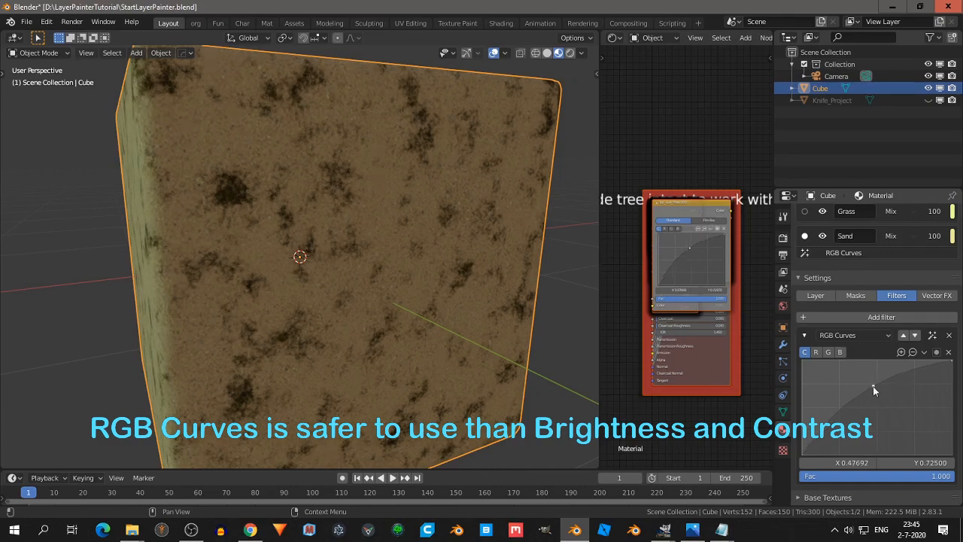
middle_click_drag(463, 312, 487, 314)
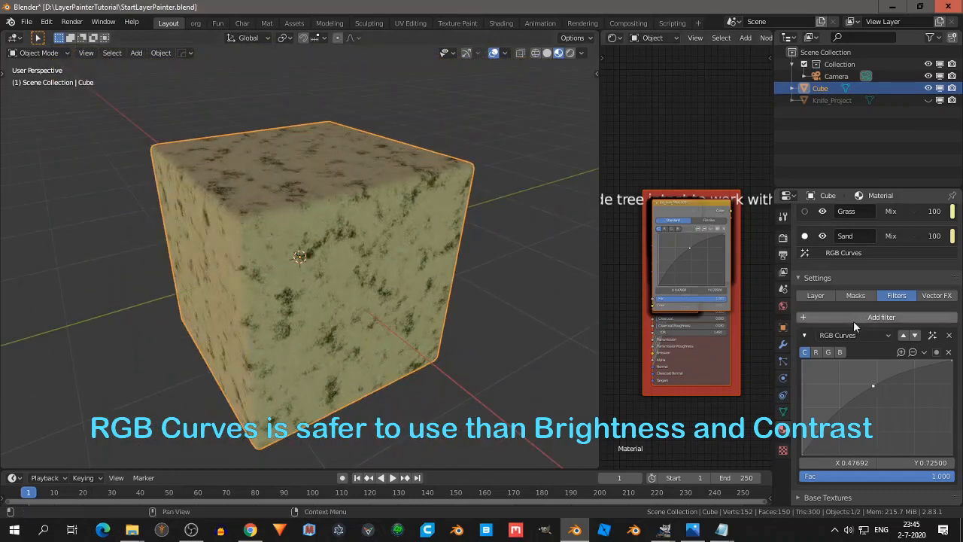
- Replace the RGB Curves filter on the Sand layer's Albedo with a new Bright/Contrast filter
left_click(949, 335)
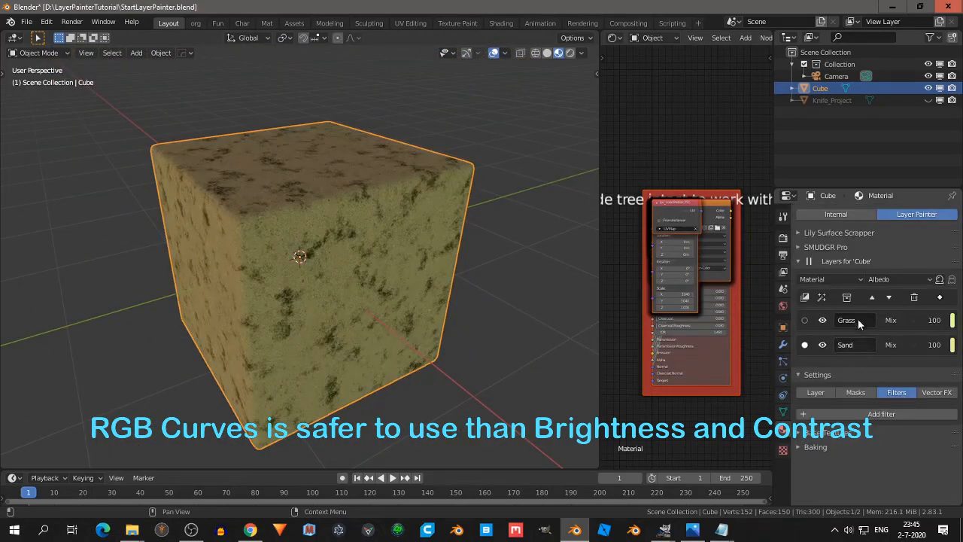
left_click(804, 345)
left_click(879, 414)
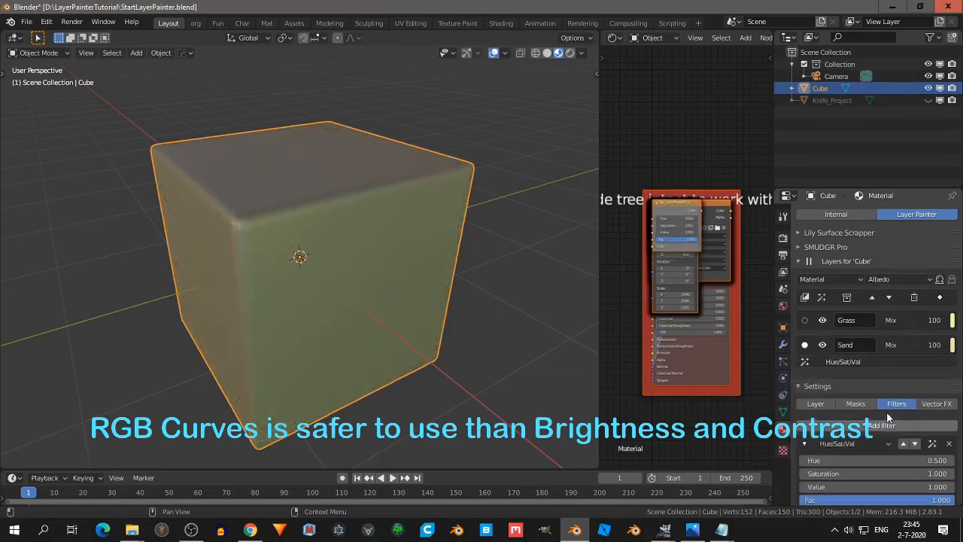
left_click(848, 444)
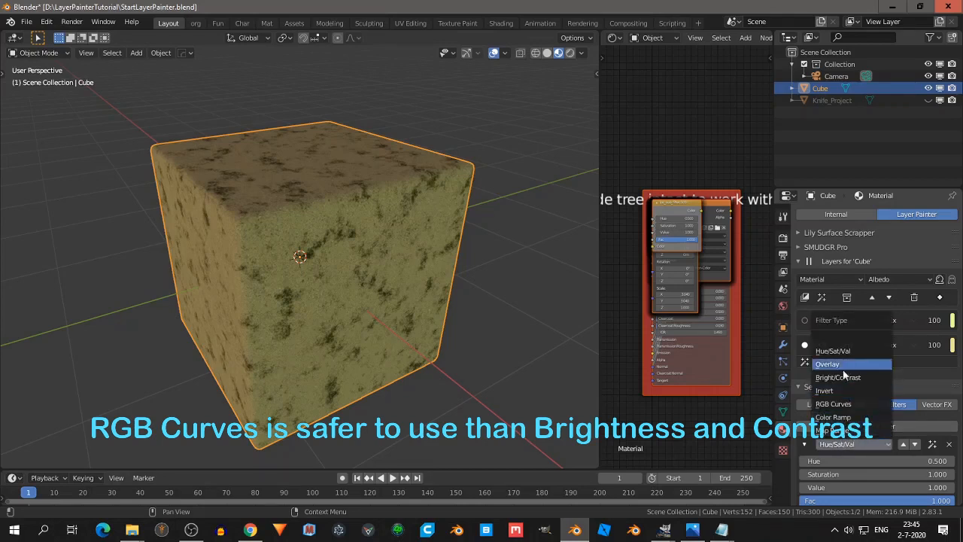
left_click(841, 377)
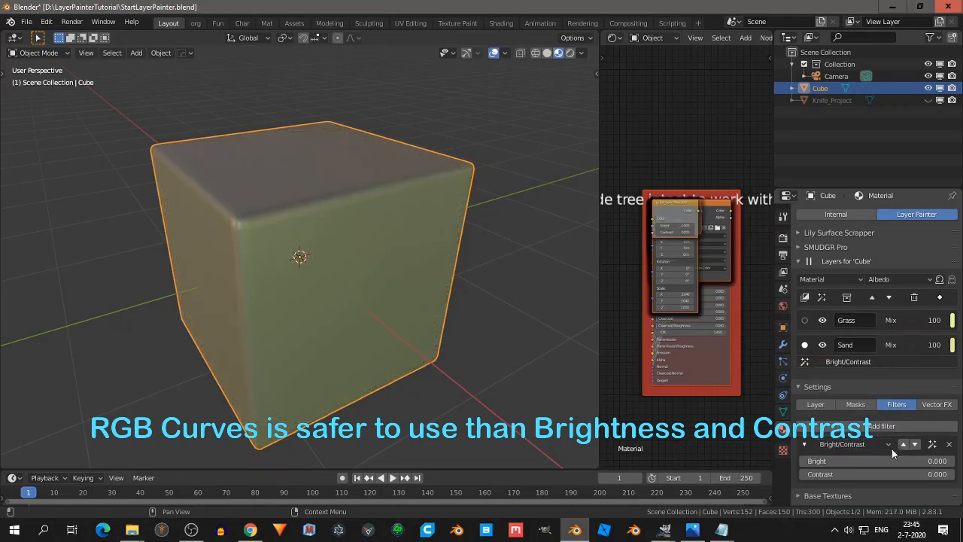
- Try a Contrast of 1.200 on the Sand layer's Bright/Contrast filter
middle_click_drag(518, 343, 497, 326)
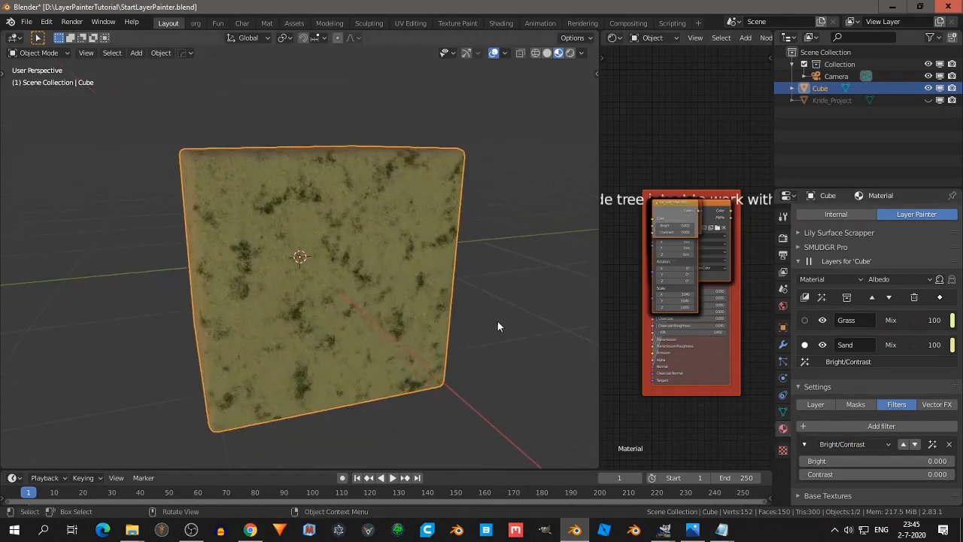
mouse_move(848, 462)
left_mouse_down()
mouse_move(873, 462)
mouse_move(841, 468)
left_mouse_up()
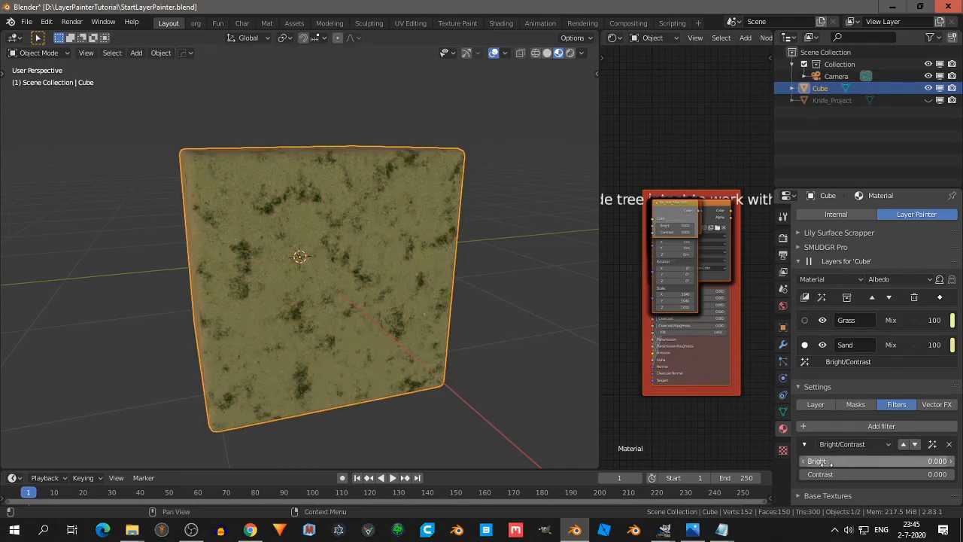
scroll(836, 457, "down", 1)
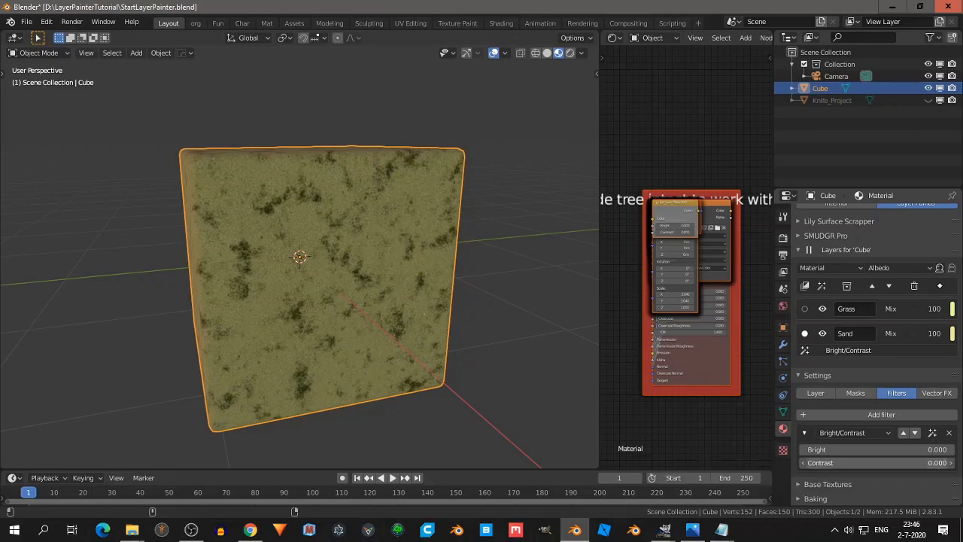
left_click_drag(862, 463, 918, 464)
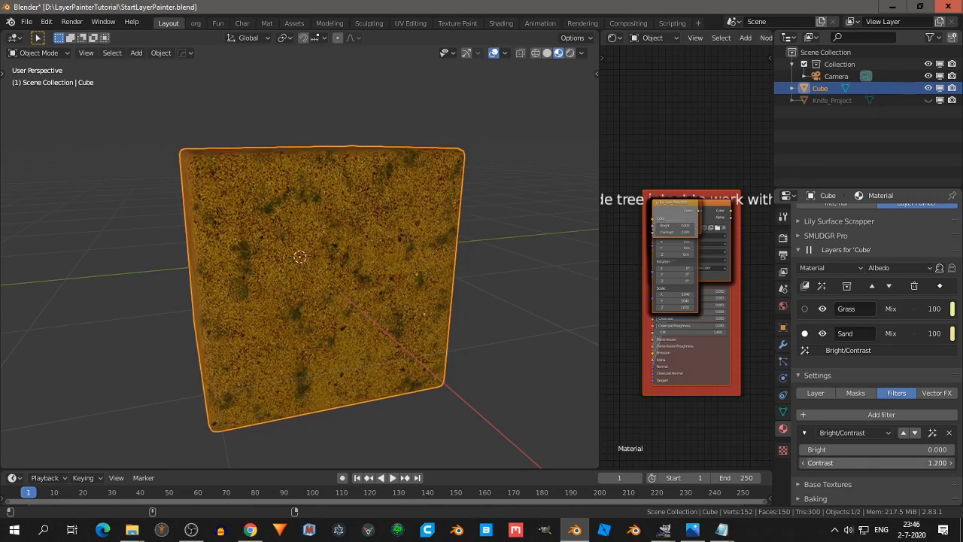
right_click(837, 463)
- Set the Sand filter's Bright value to 0.120 and inspect the lighter sand from around the cube
left_click_drag(865, 449, 918, 449)
middle_click_drag(294, 301, 321, 322)
scroll(383, 297, "down", 5)
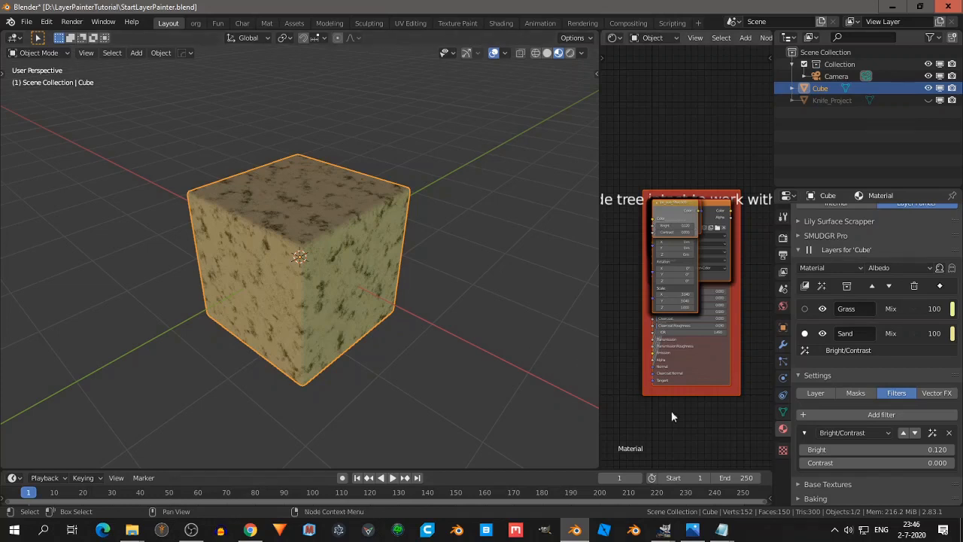
- Add a vector effect to the Sand layer's Albedo and set its type to Mapping
scroll(860, 422, "up", 1)
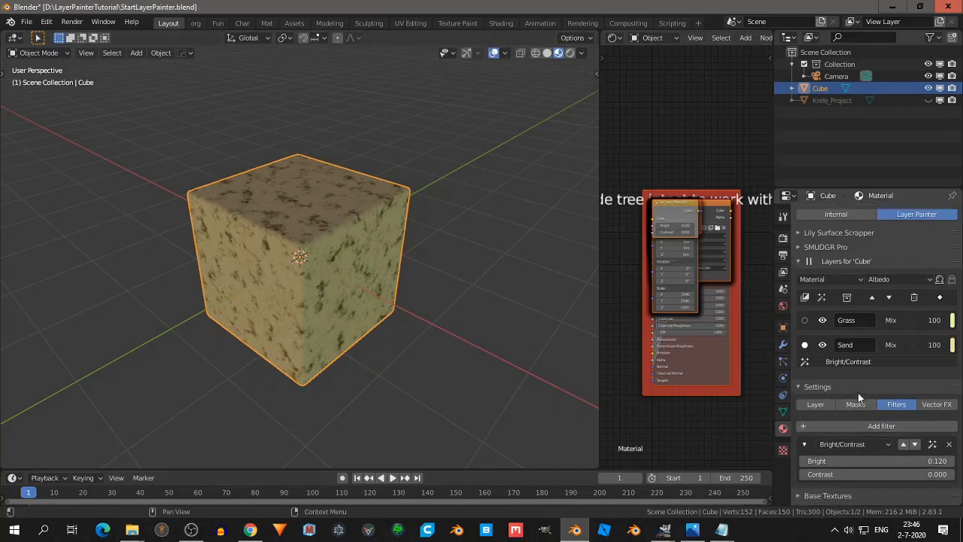
left_click(805, 320)
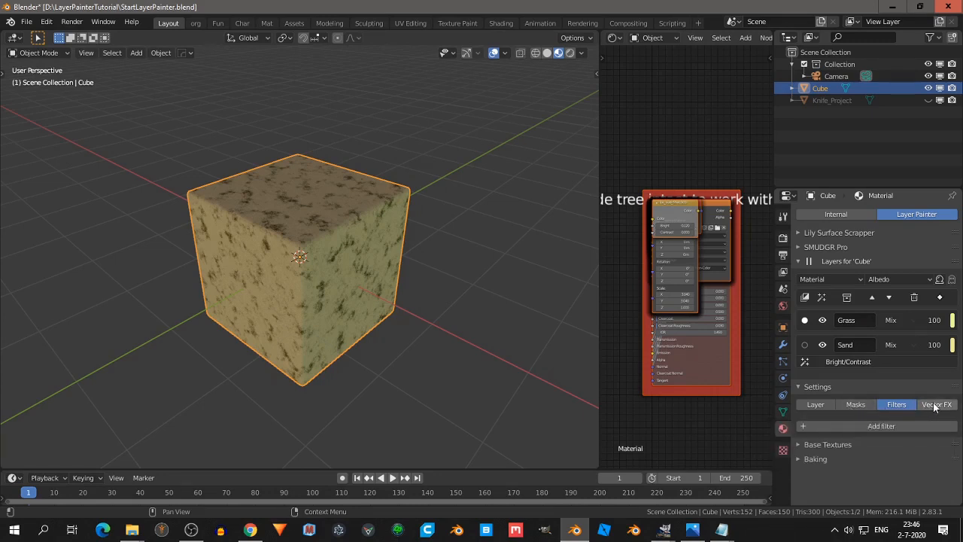
left_click(803, 345)
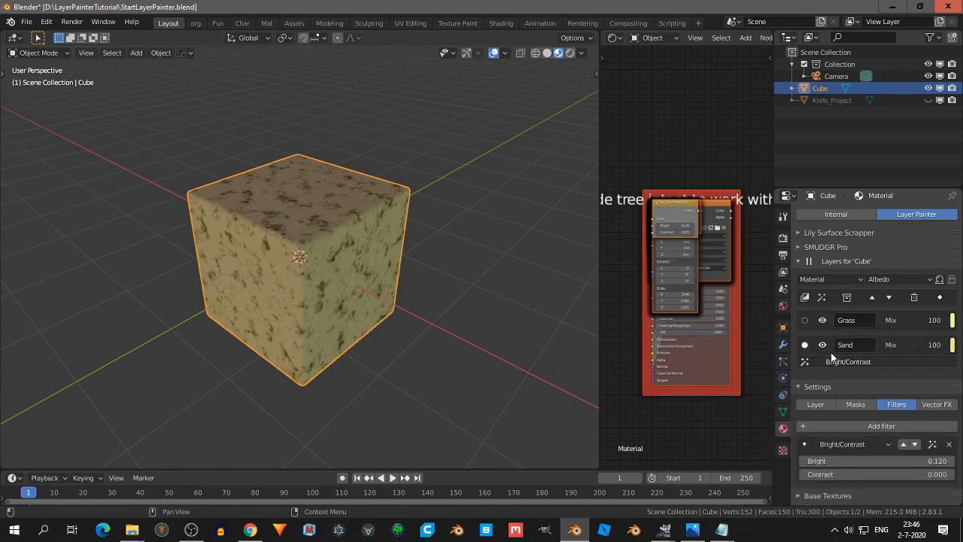
left_click(937, 405)
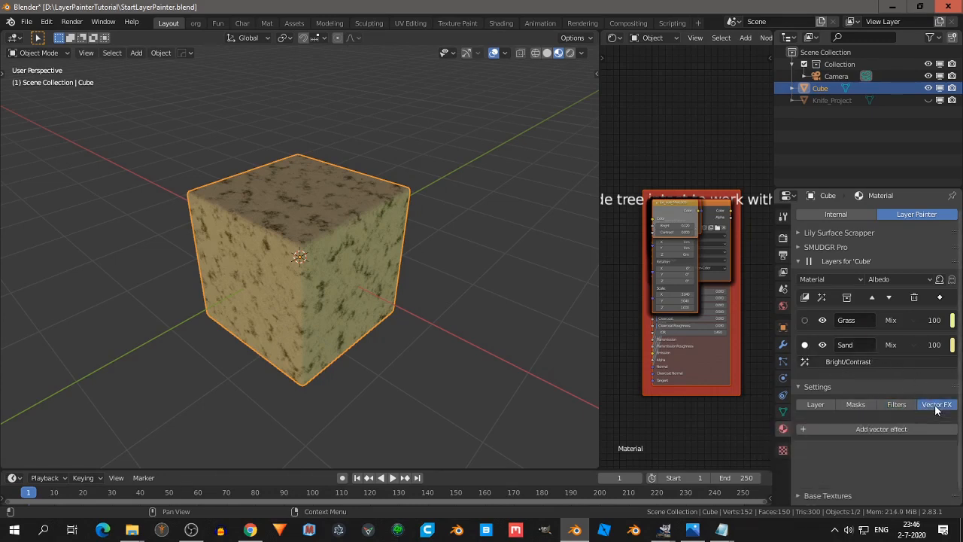
left_click(895, 429)
scroll(890, 434, "down", 2)
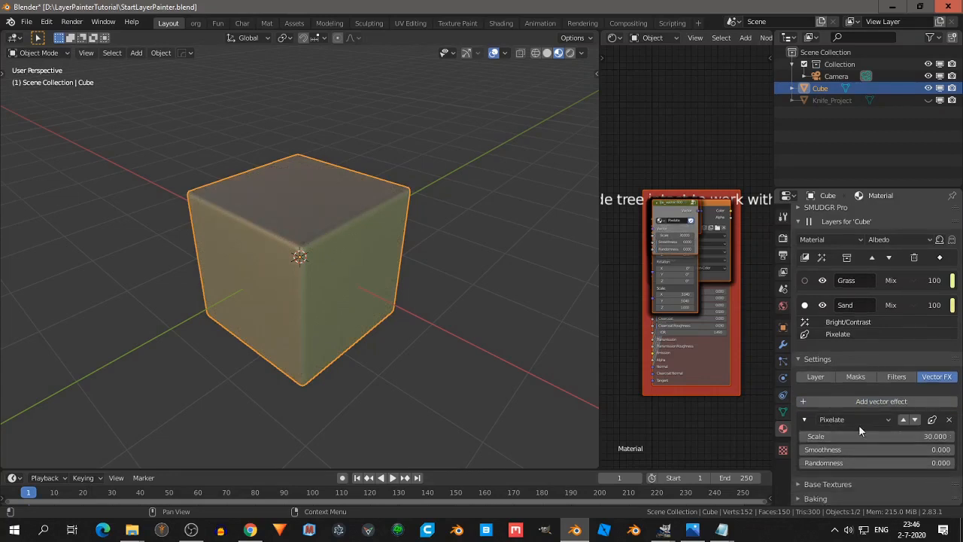
left_click(851, 420)
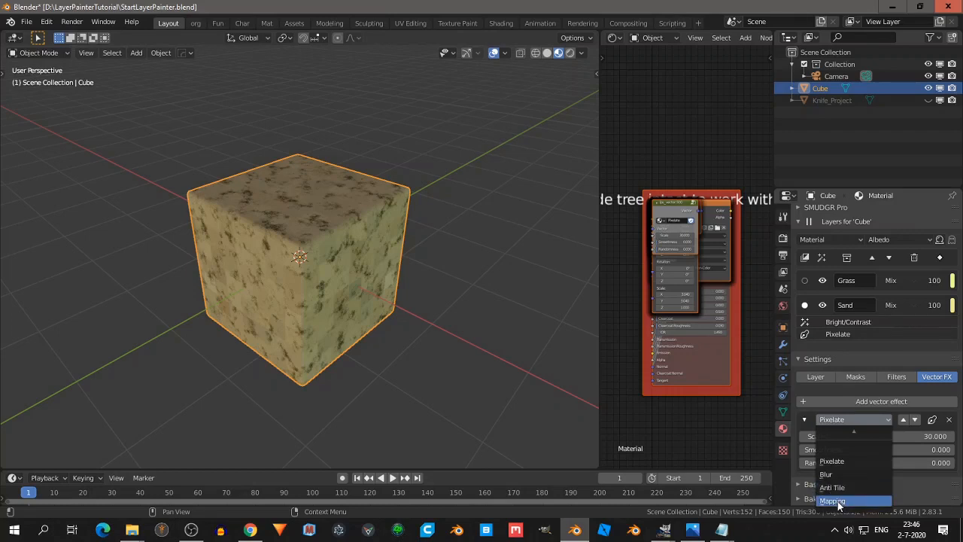
left_click(832, 501)
scroll(850, 455, "down", 5)
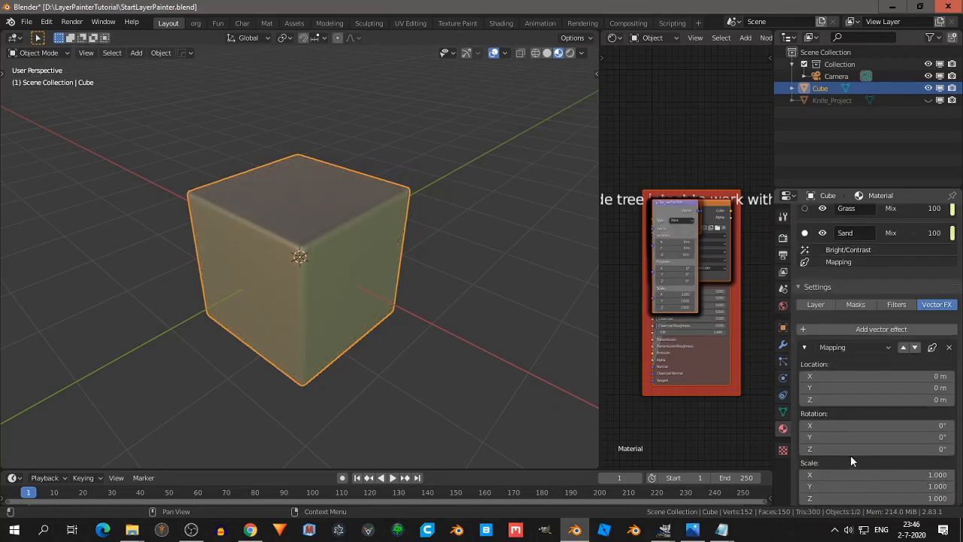
- Try the Mapping effect's X scale on the sand, inspect the cube's surface, and remove the Mapping vector effect
left_click_drag(846, 439, 881, 439)
right_click(846, 439)
scroll(402, 258, "up", 5)
middle_click_drag(401, 257, 418, 238)
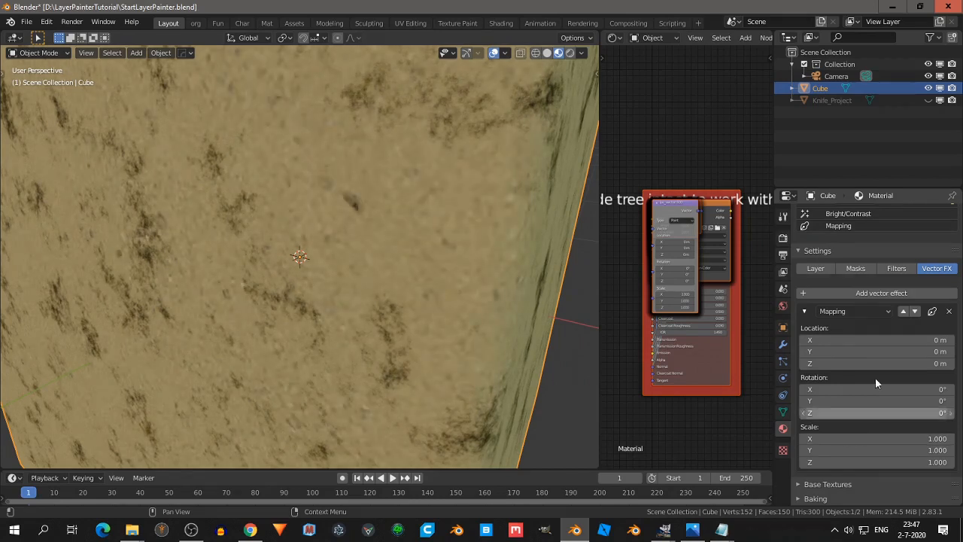
scroll(924, 365, "up", 3)
left_click(949, 383)
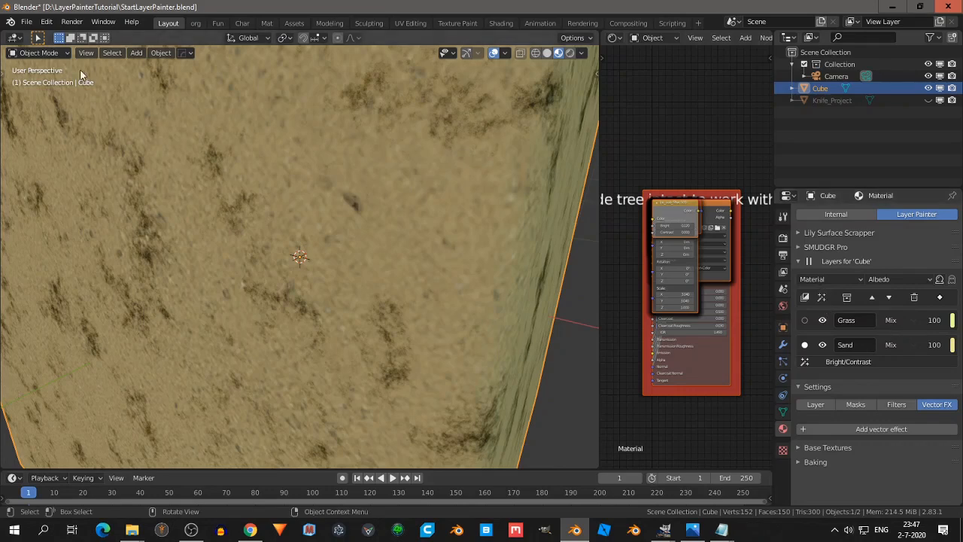
- Open Hierarchy.blend from the LayerPainterTutorial folder without saving the current file
left_click(26, 21)
mouse_move(66, 84)
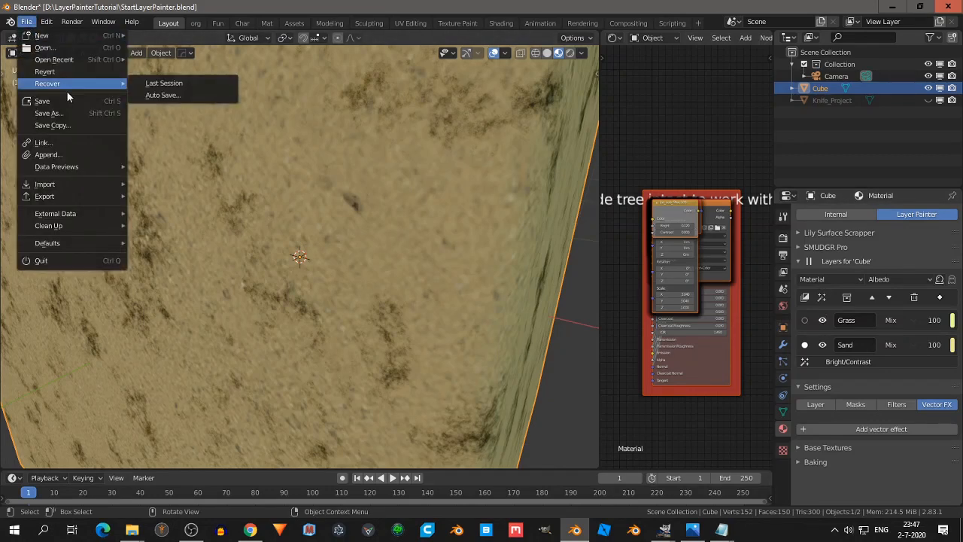
left_click(53, 51)
left_click(489, 284)
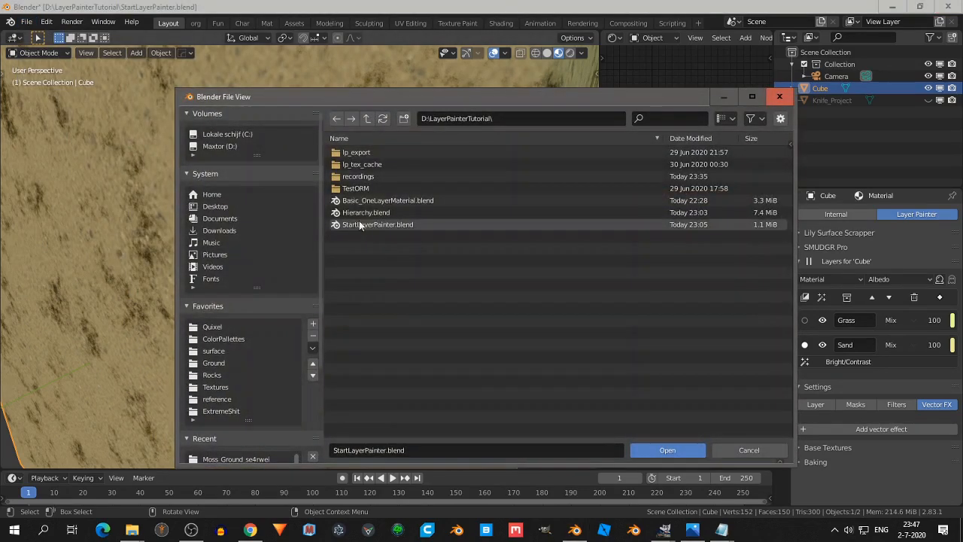
left_click(364, 213)
left_click(667, 450)
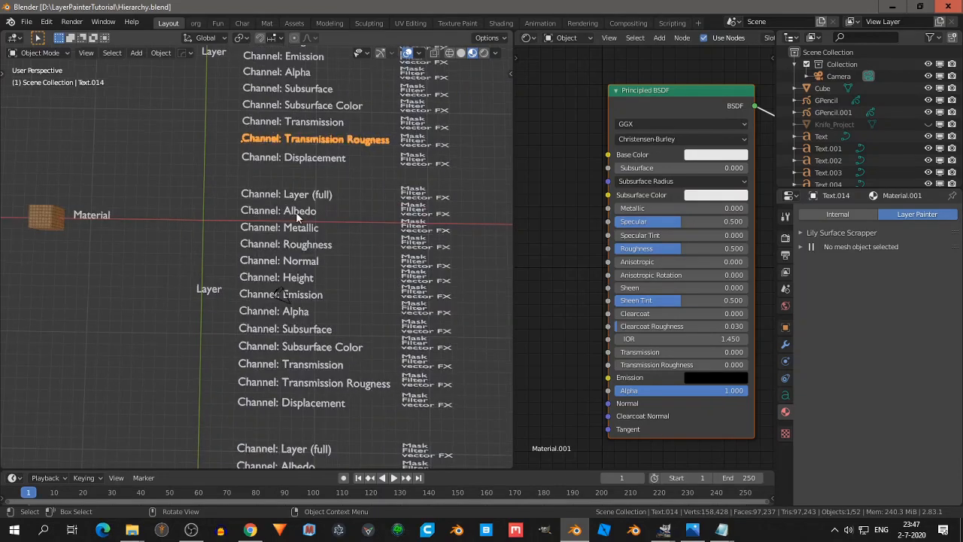
- Examine how the Material, Layer and Channel levels are arranged in the hierarchy diagram
middle_click_drag(195, 204, 196, 215)
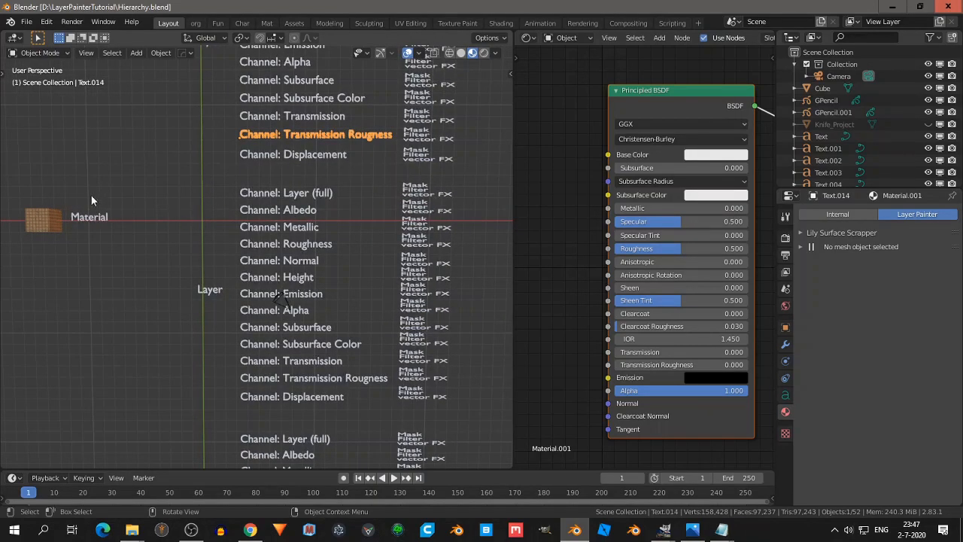
mouse_move(329, 265)
middle_mouse_down("shift")
mouse_move(314, 265)
mouse_move(322, 260)
middle_mouse_up("shift")
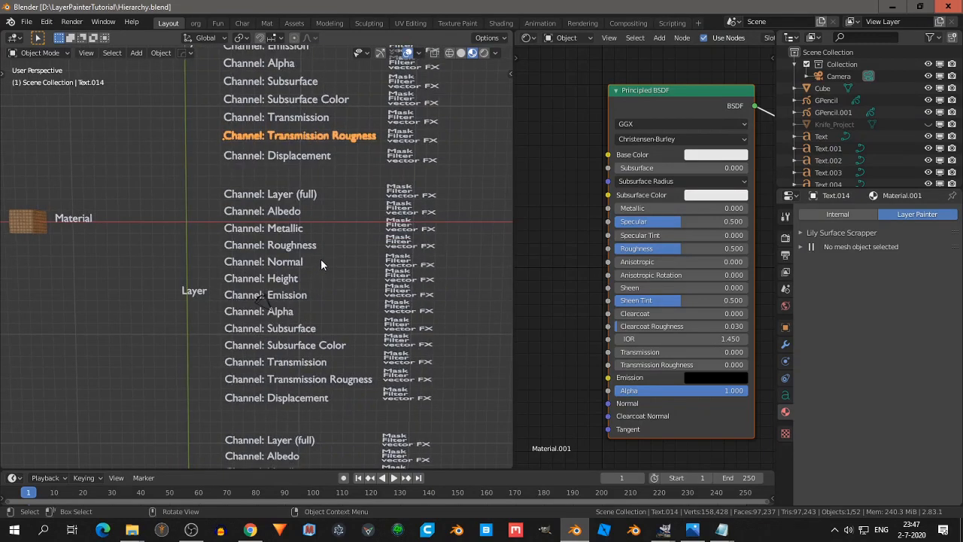
scroll(322, 262, "down", 2)
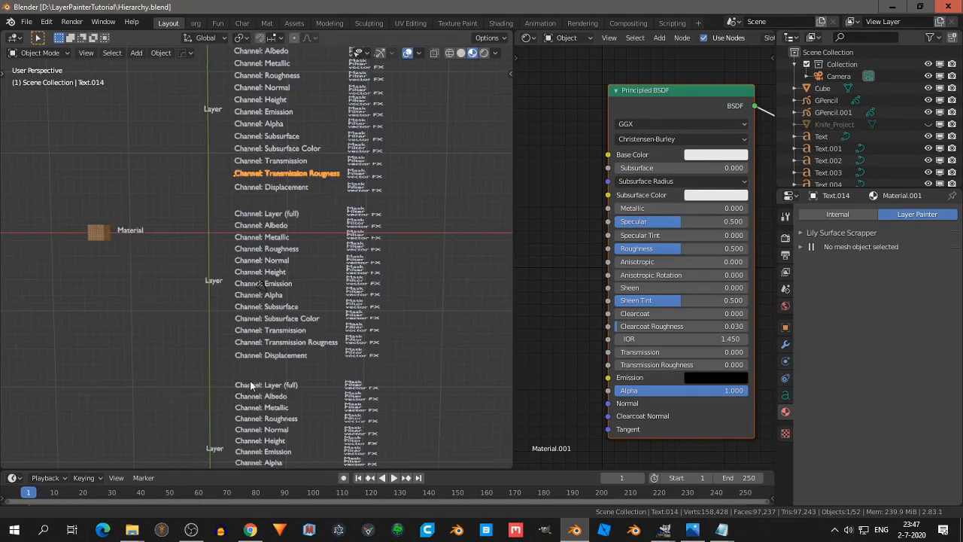
middle_click_drag(245, 399, 287, 344, "shift")
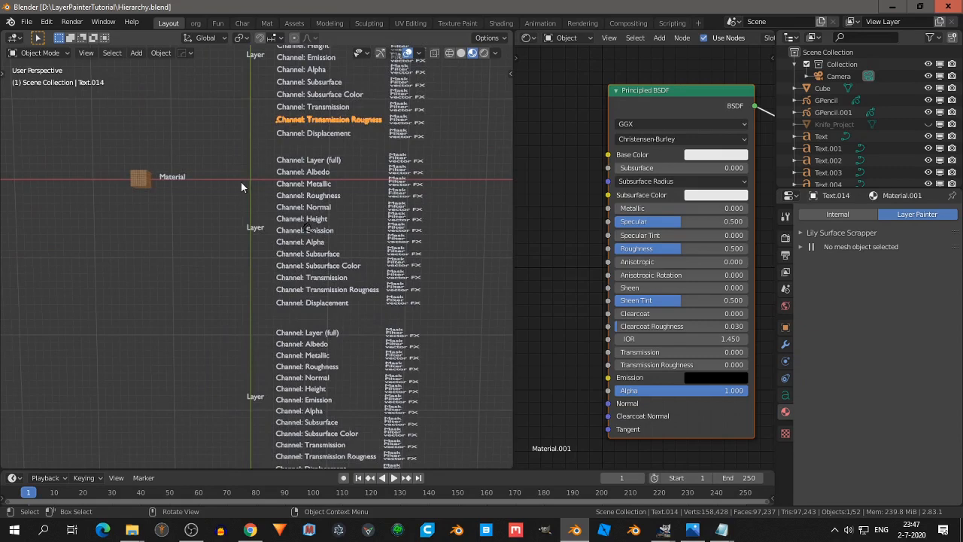
middle_click_drag(250, 110, 236, 206, "shift")
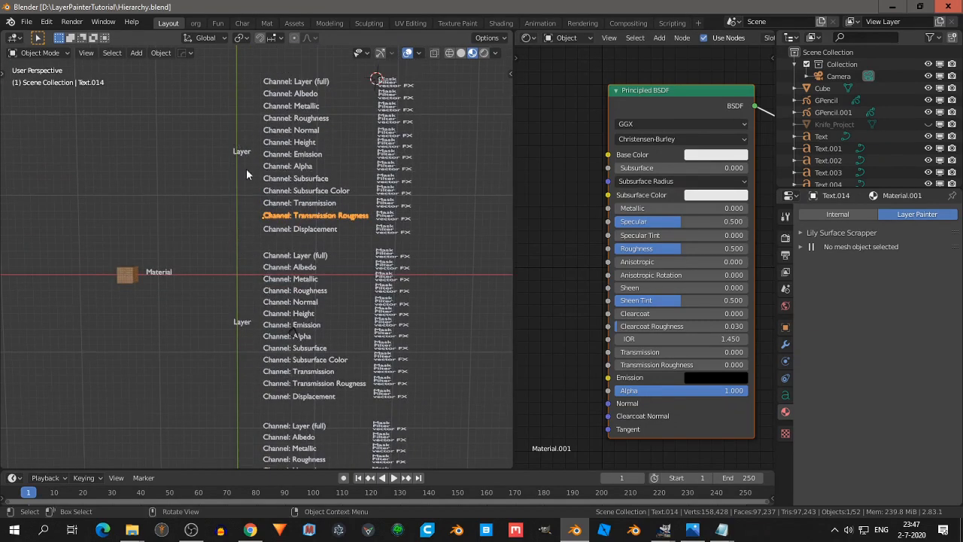
scroll(247, 184, "up", 2)
middle_click_drag(276, 162, 259, 275, "shift")
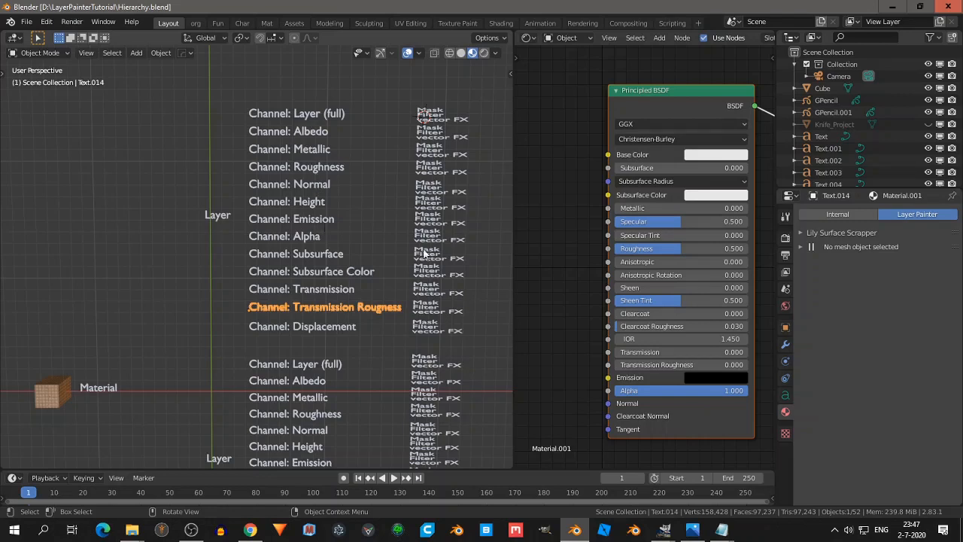
- Examine the Principled BSDF node's inputs, especially Specular, against the channels listed in the diagram
middle_click_drag(673, 92, 659, 93)
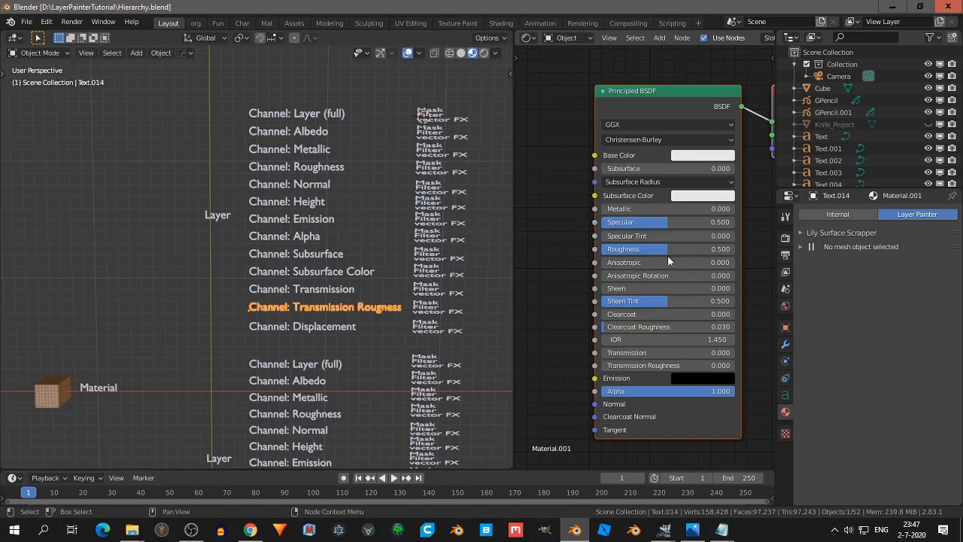
left_click(653, 224)
left_click(655, 225)
left_click(595, 223)
left_click_drag(621, 226, 665, 226)
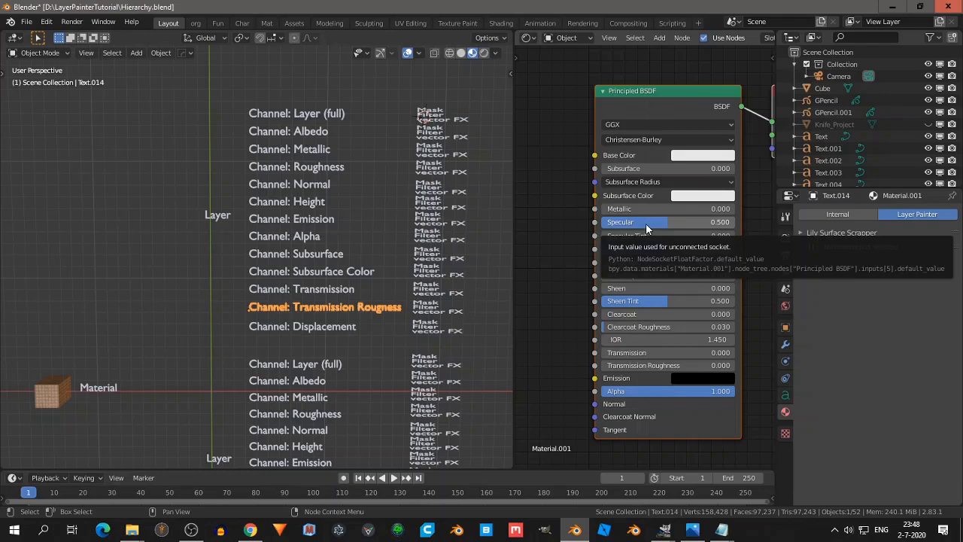
mouse_move(655, 228)
left_mouse_down()
mouse_move(604, 228)
mouse_move(665, 226)
left_mouse_up()
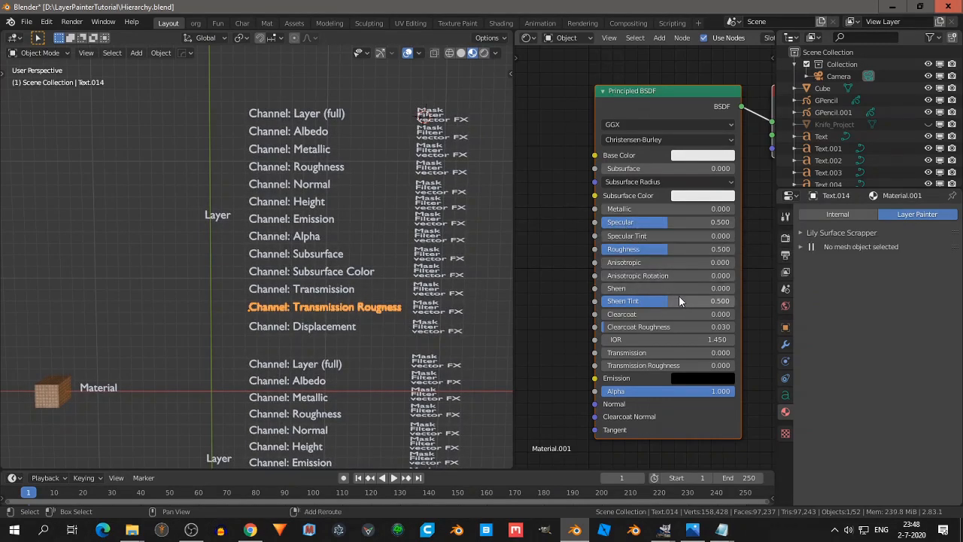
middle_click_drag(678, 295, 671, 267)
left_click_drag(655, 192, 658, 192)
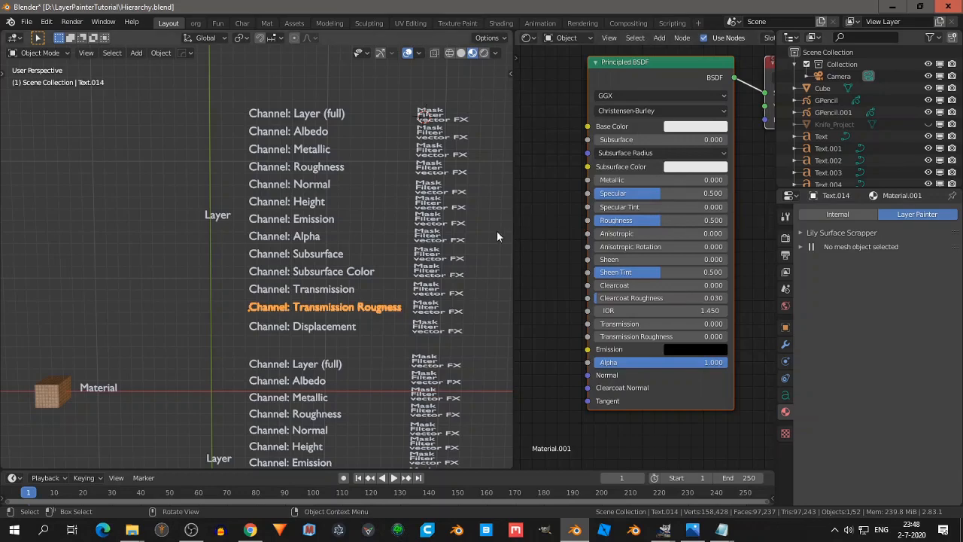
- Examine the Mask, Filter and Vector FX entries beside each channel of the diagram's uppermost layer
middle_click_drag(454, 278, 455, 258, "shift")
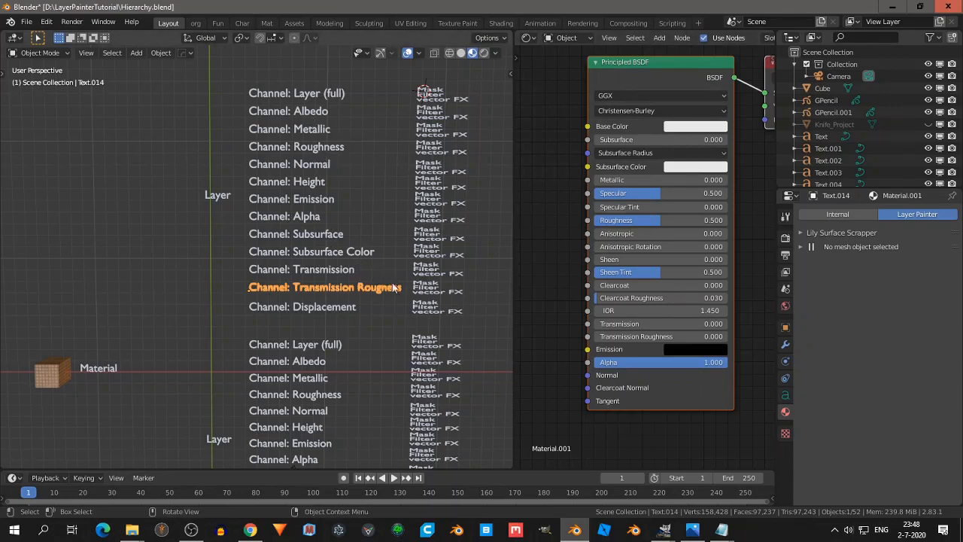
middle_click_drag(395, 152, 370, 167, "shift")
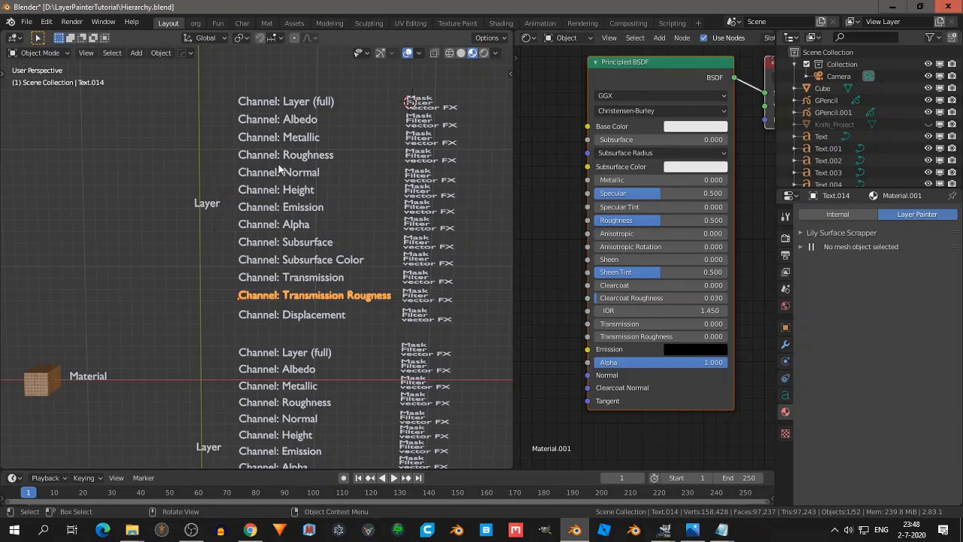
middle_click_drag(362, 244, 272, 277, "shift")
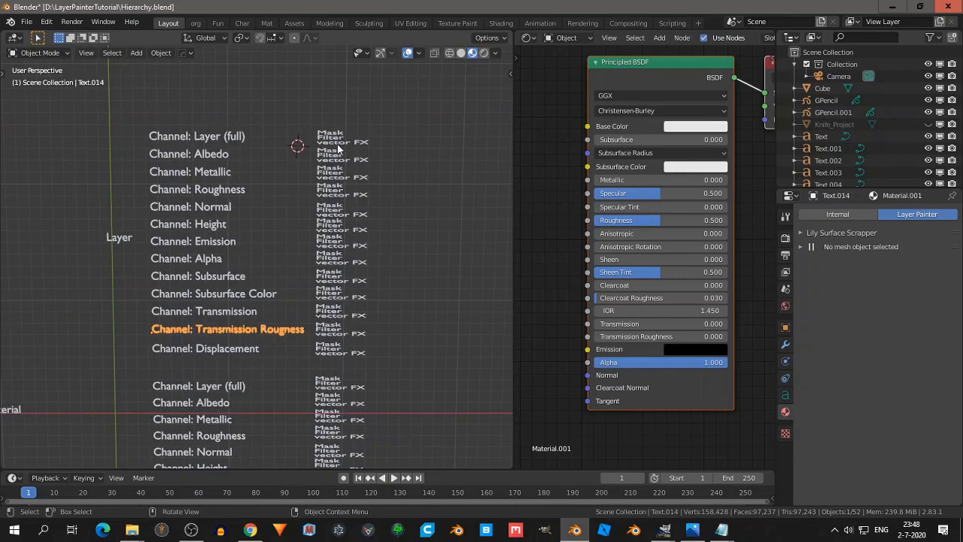
scroll(339, 151, "up", 1)
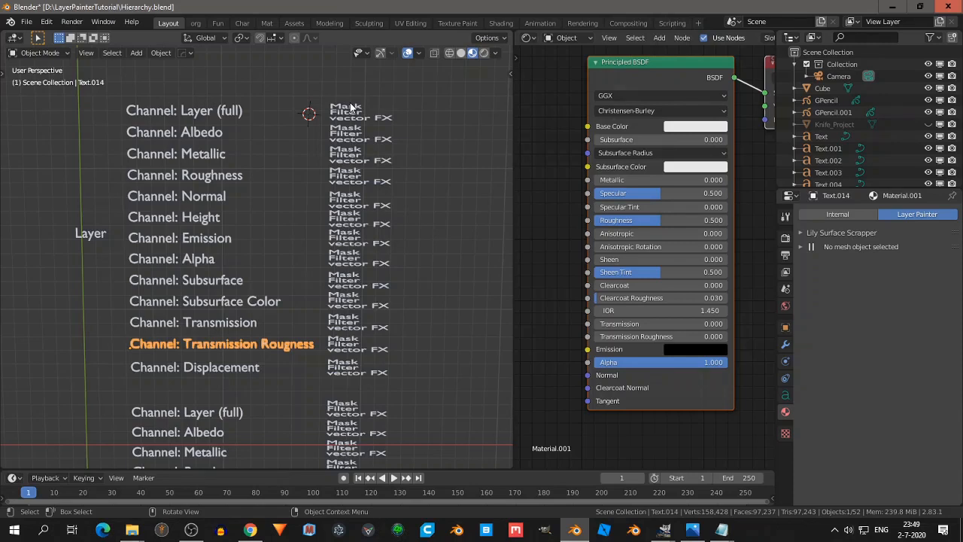
- Highlight the Albedo channel labels of both layers in the diagram, leaving only the upper layer's Albedo selected
left_click(175, 432)
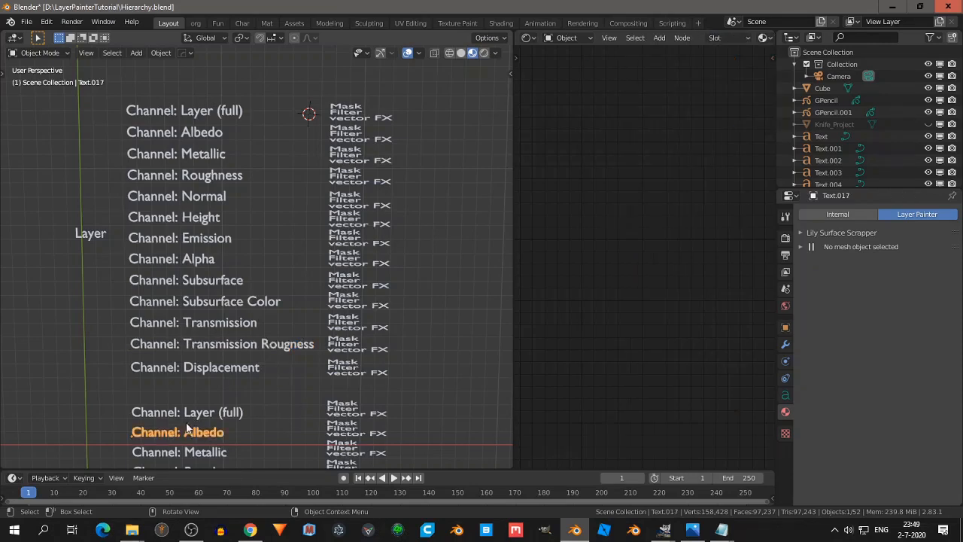
left_click(163, 134, "shift")
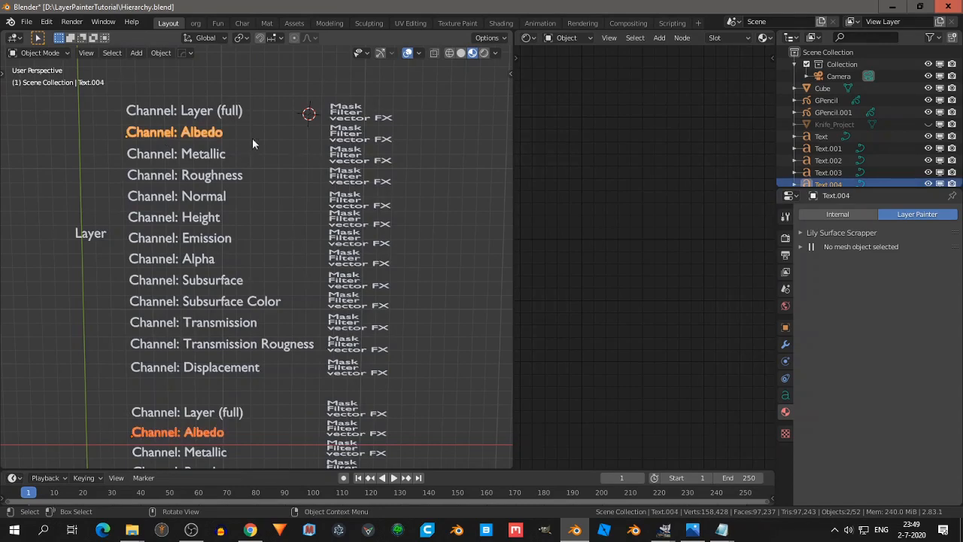
left_click(176, 134)
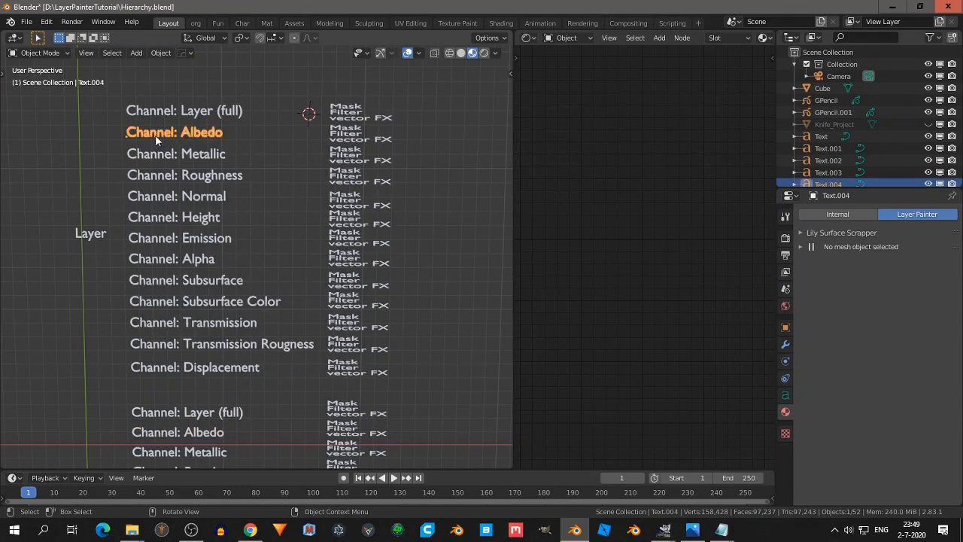
- Select the upper layer's Mask, Filter and Vector FX text block and expand its Layer Painter layers section
left_click(348, 115)
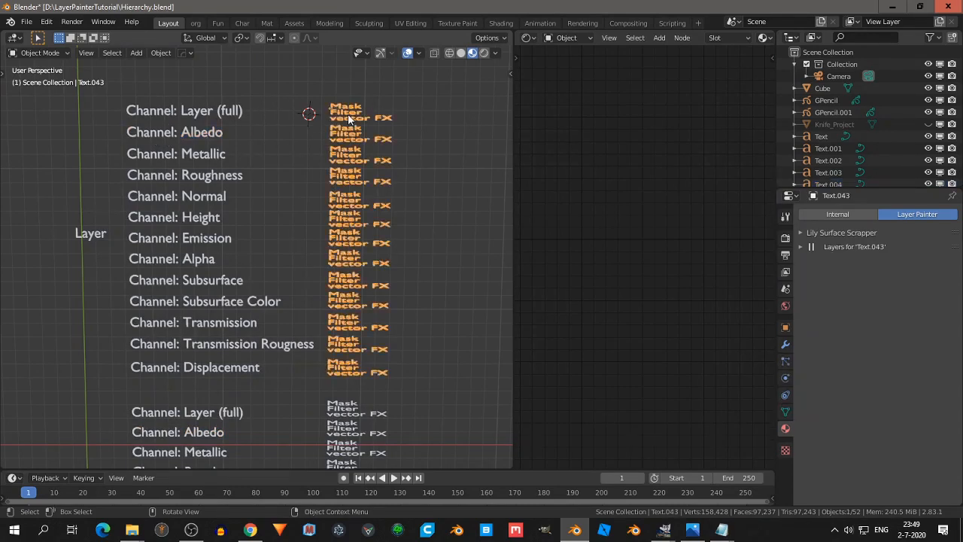
left_click(182, 133)
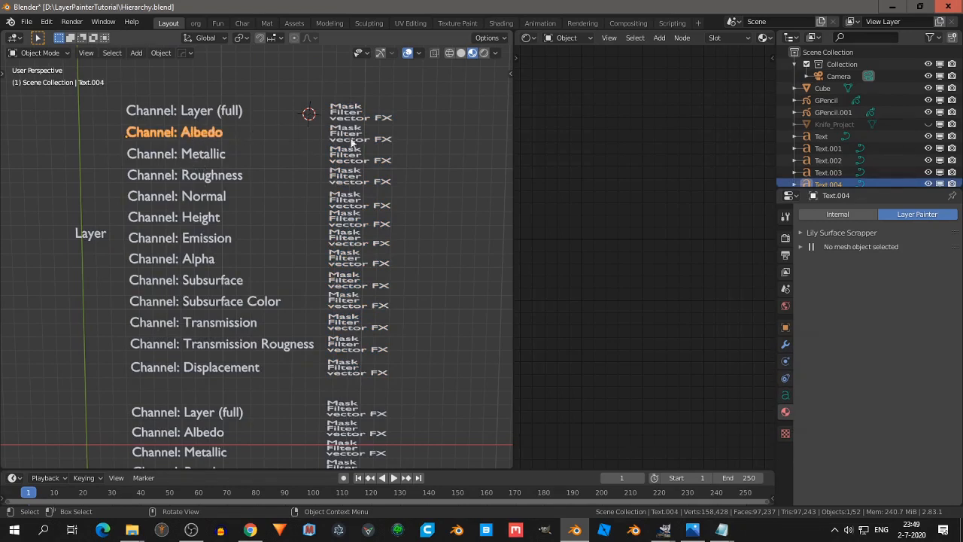
left_click(344, 114)
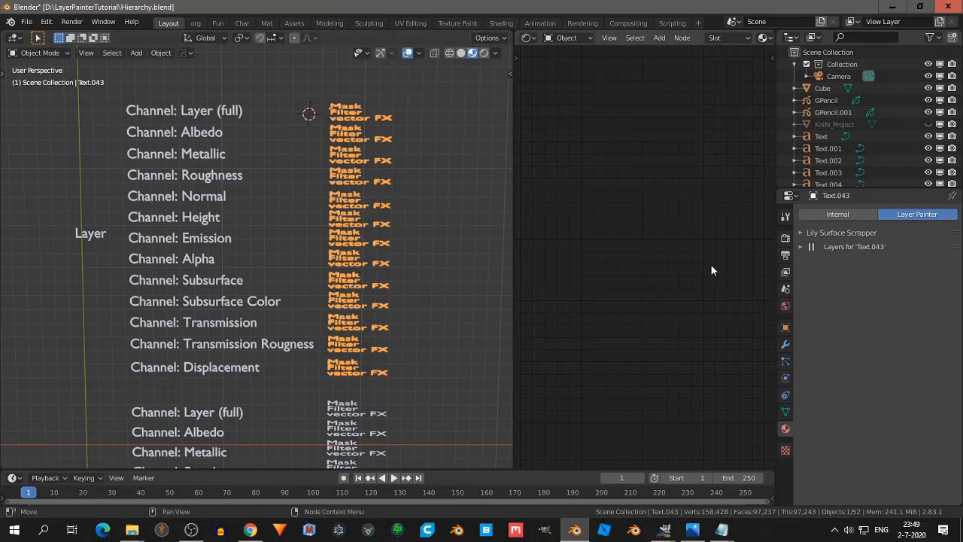
left_click(800, 247)
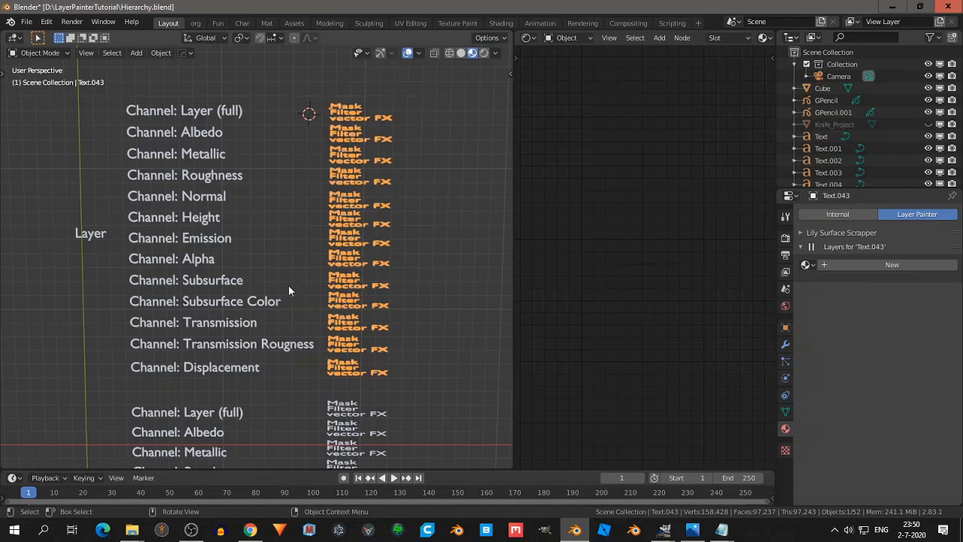
- Switch to Chrome and view the Layer Painter release thread on blenderartists.org
mouse_move(253, 533)
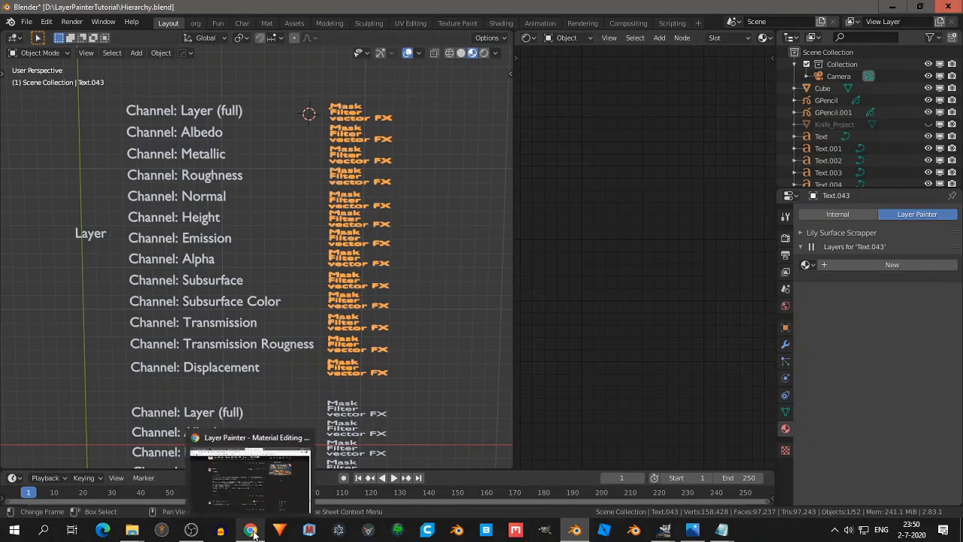
left_click(253, 533)
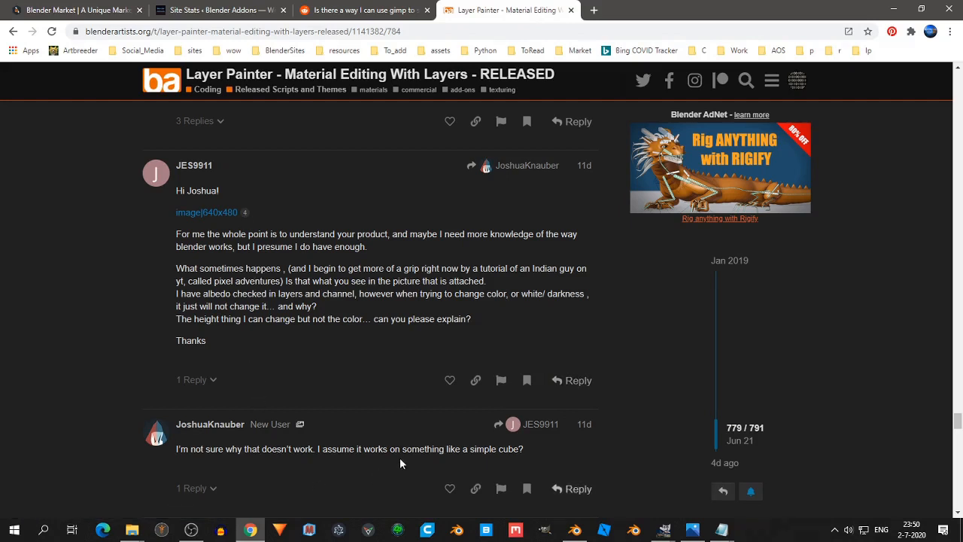
- Switch to Blender and open Basic_OneLayerMaterial.blend, discarding the unsaved changes to the Hierarchy file
left_click(574, 530)
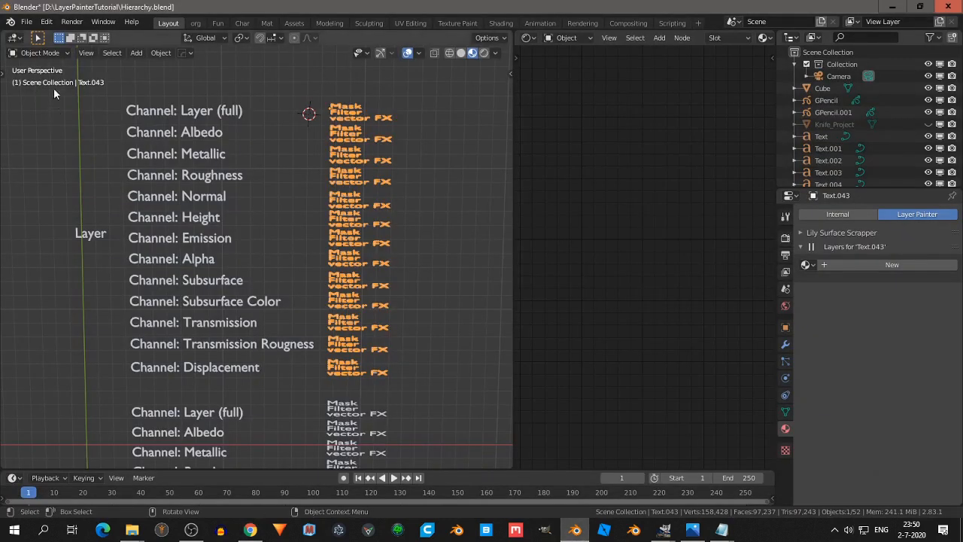
left_click(26, 21)
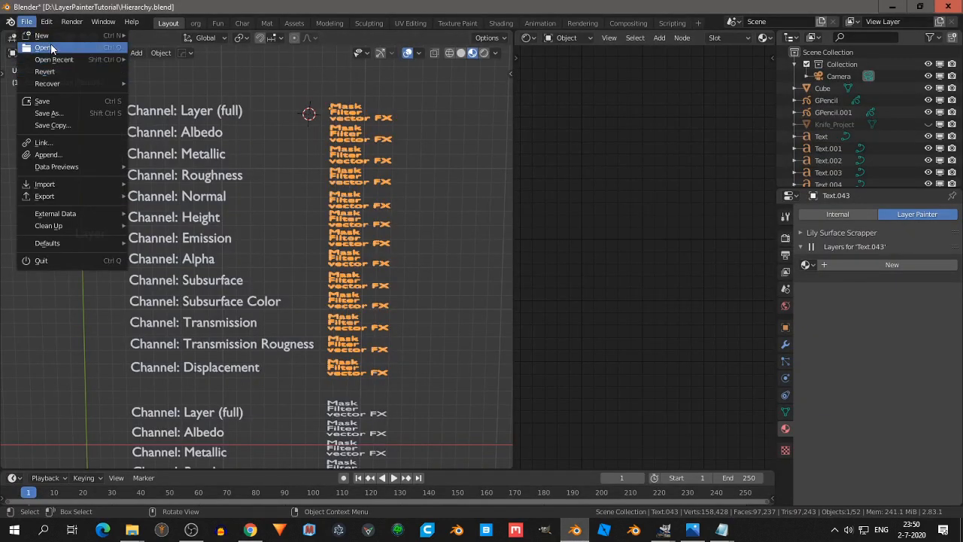
left_click(46, 48)
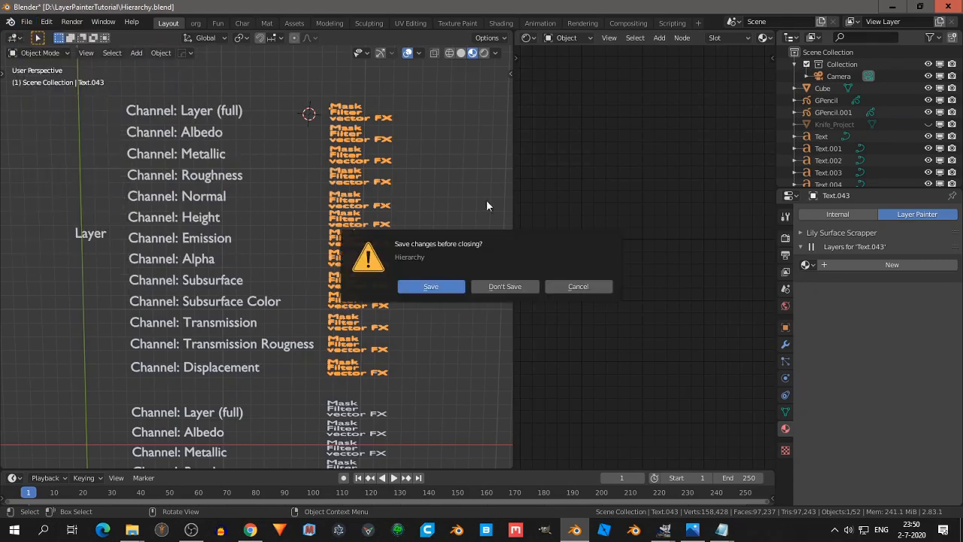
left_click(491, 290)
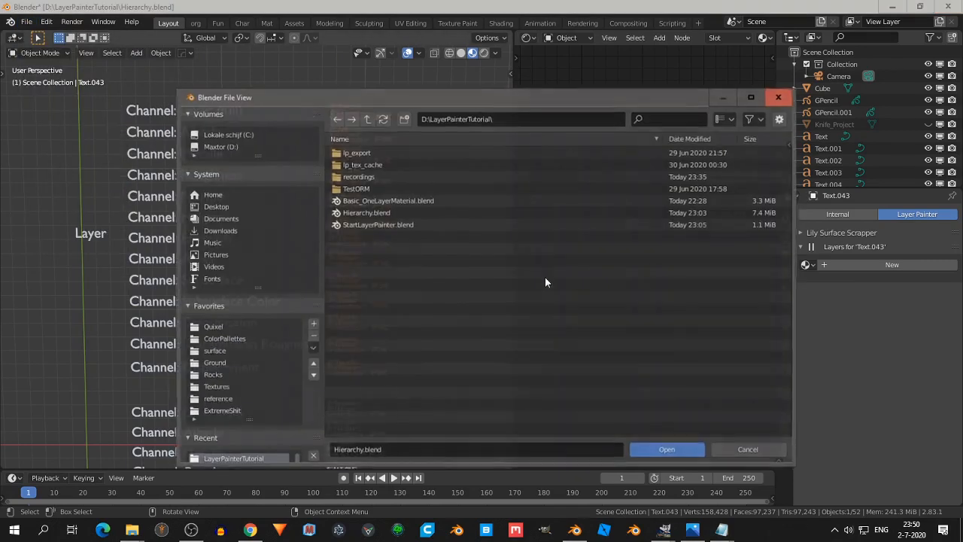
left_click(388, 200)
left_click(399, 213)
left_click(398, 200)
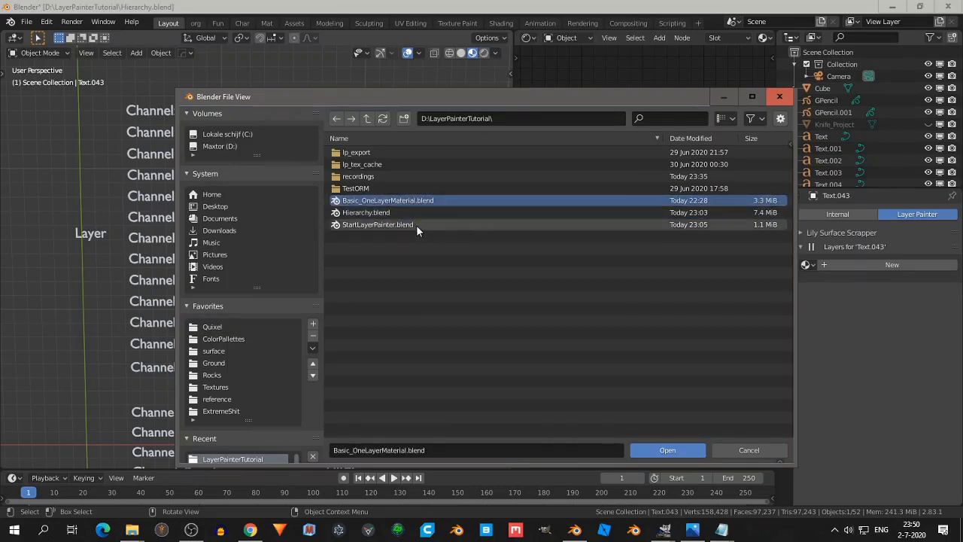
left_click(667, 450)
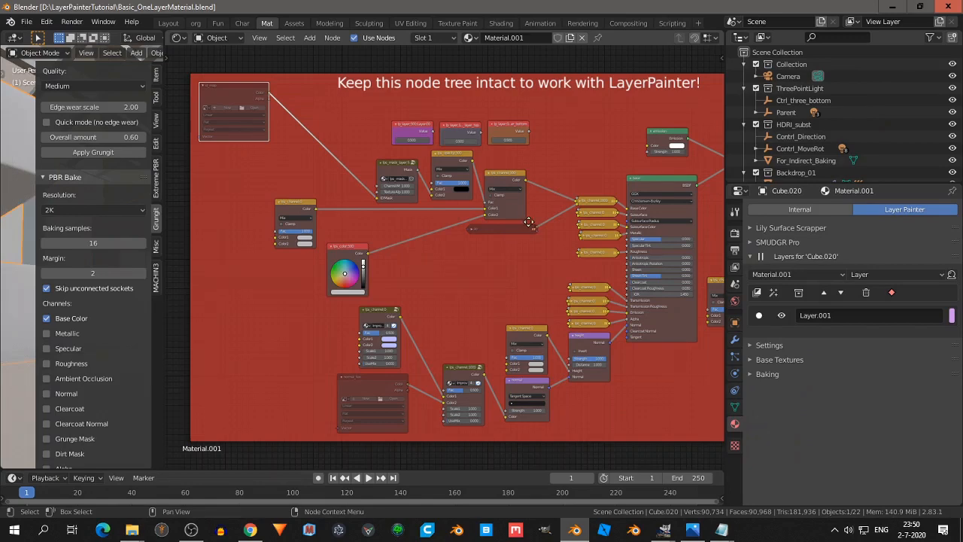
- Examine the channel nodes that feed the base shader's inputs in the Layer Painter node tree of Material.001
middle_click_drag(528, 222, 491, 209)
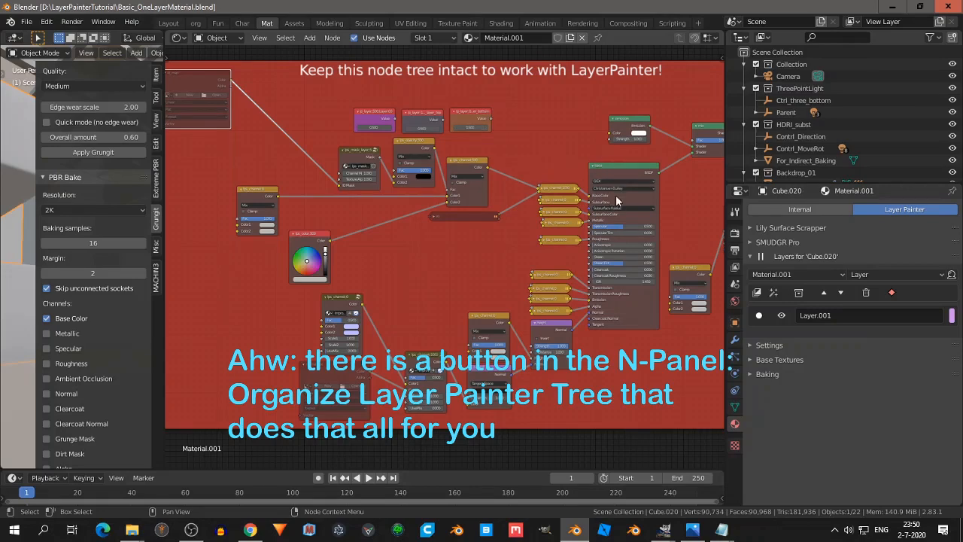
scroll(579, 184, "up", 2)
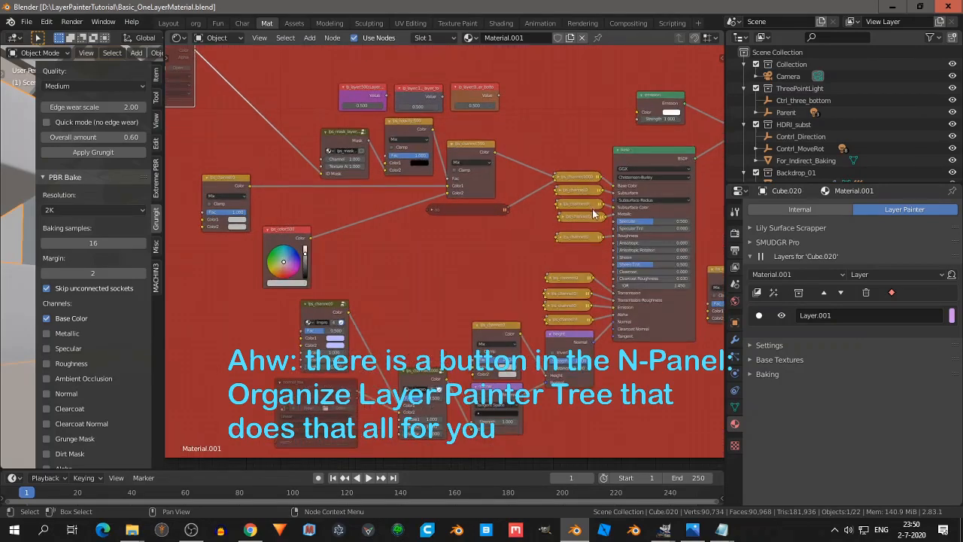
scroll(618, 203, "up", 1)
middle_click_drag(643, 188, 533, 191)
scroll(549, 181, "up", 4)
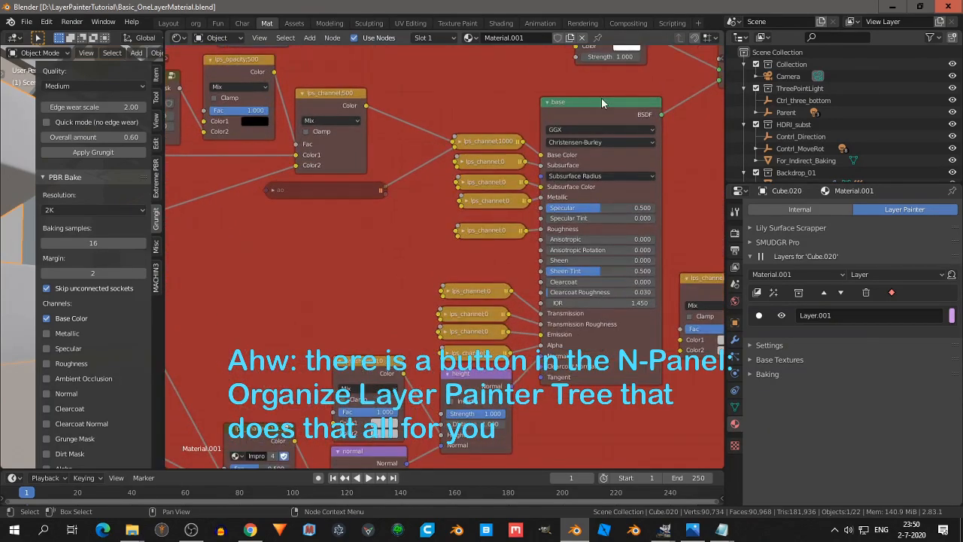
middle_click_drag(602, 98, 587, 99)
scroll(545, 118, "up", 1)
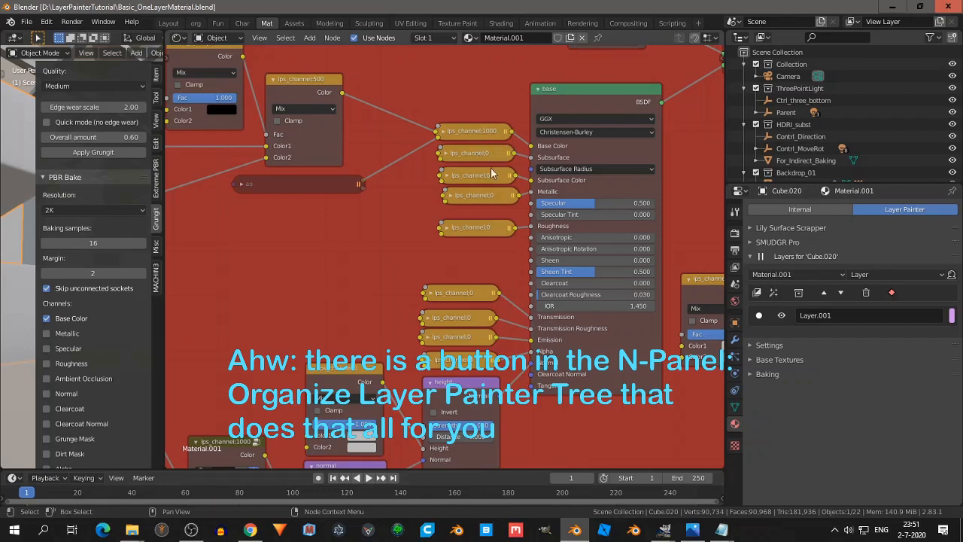
left_click_drag(572, 203, 595, 203)
middle_click_drag(509, 243, 515, 194)
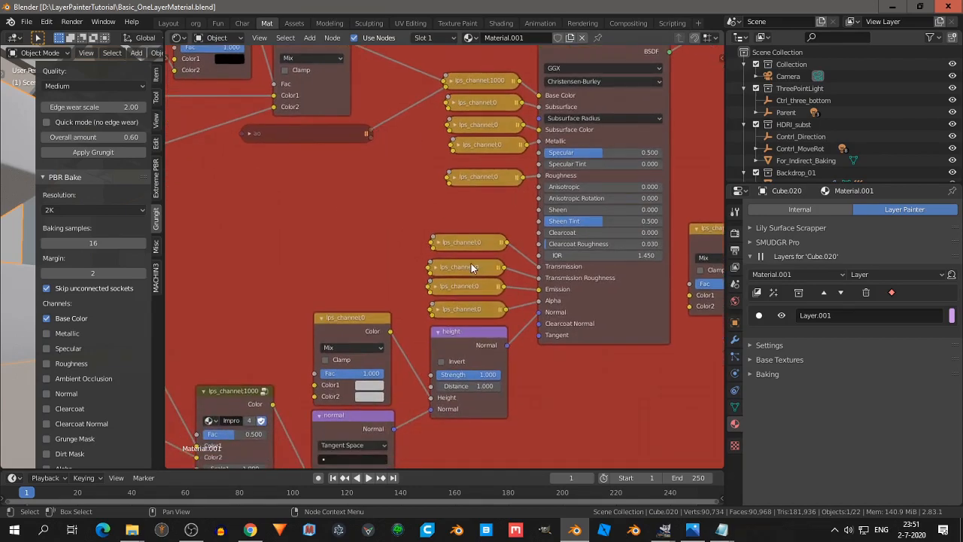
- Examine the height and normal nodes, the color and mask nodes, and the overall layout of the Material.001 tree
middle_click_drag(454, 340, 568, 252)
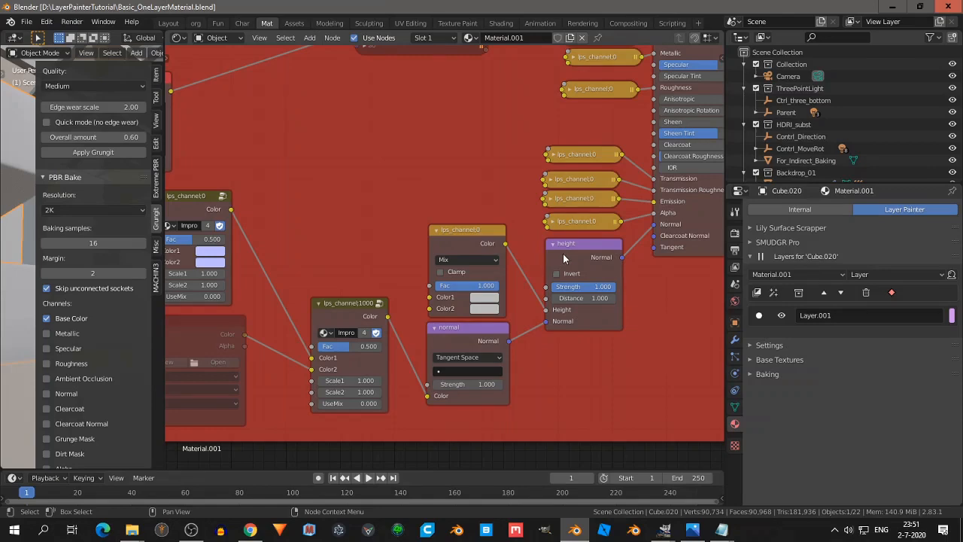
middle_click_drag(263, 239, 444, 222)
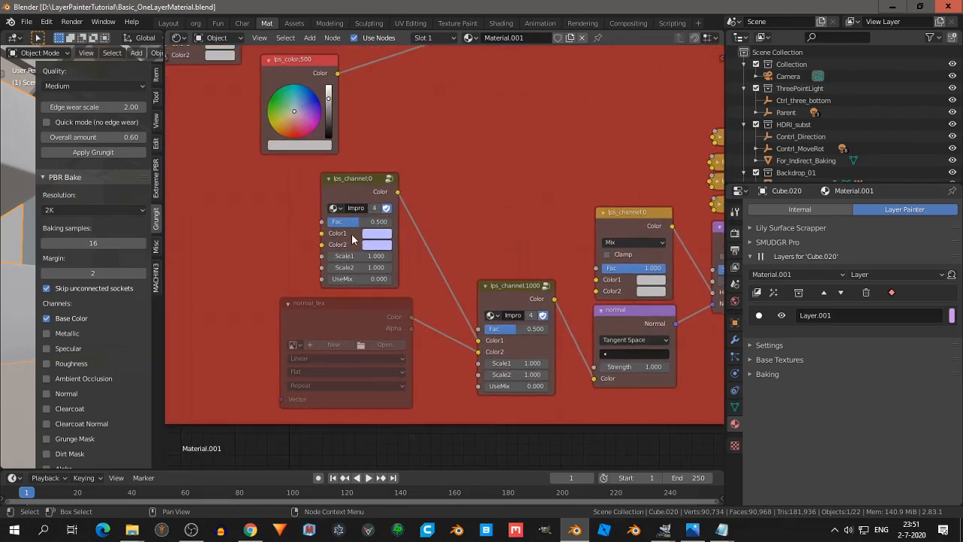
middle_click_drag(639, 301, 585, 321)
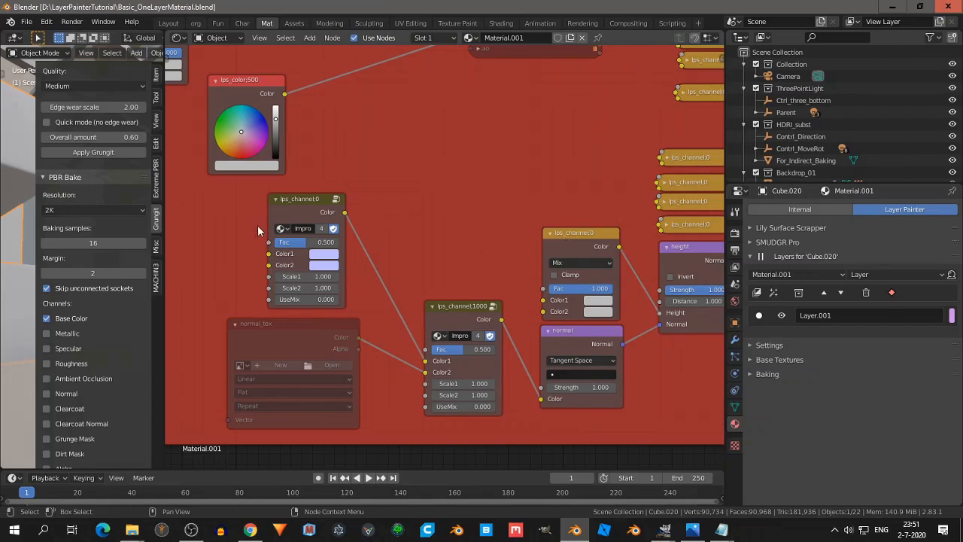
middle_click_drag(256, 212, 283, 224)
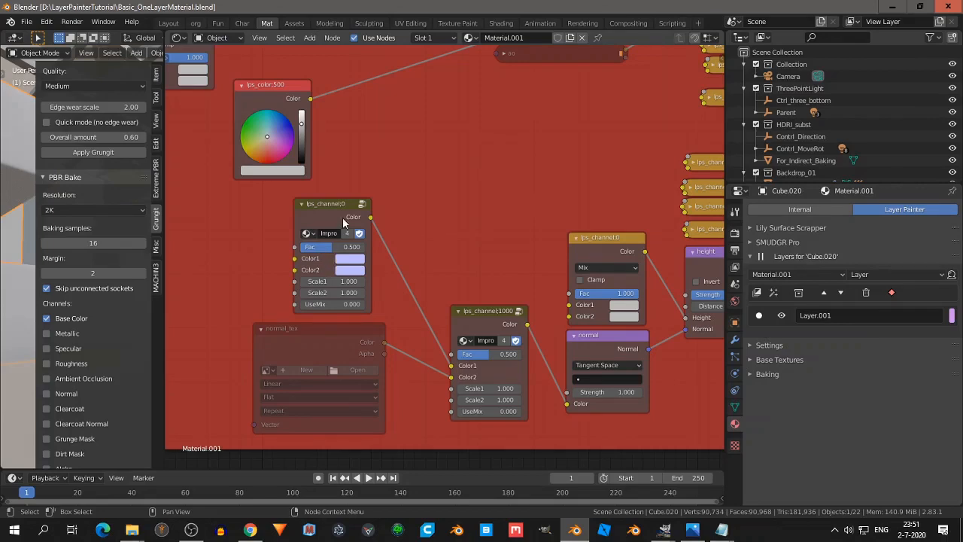
scroll(342, 217, "down", 2)
middle_click_drag(373, 151, 438, 216)
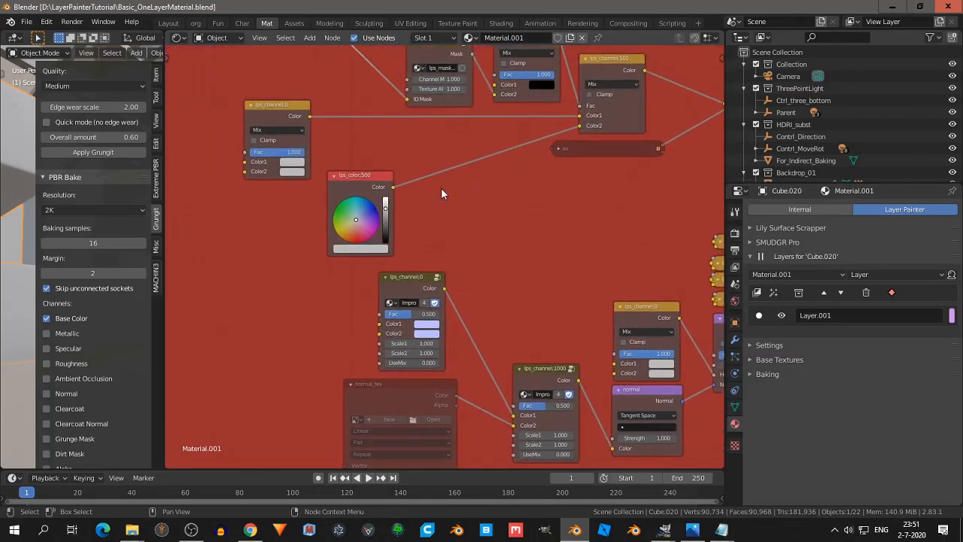
middle_click_drag(445, 187, 452, 267)
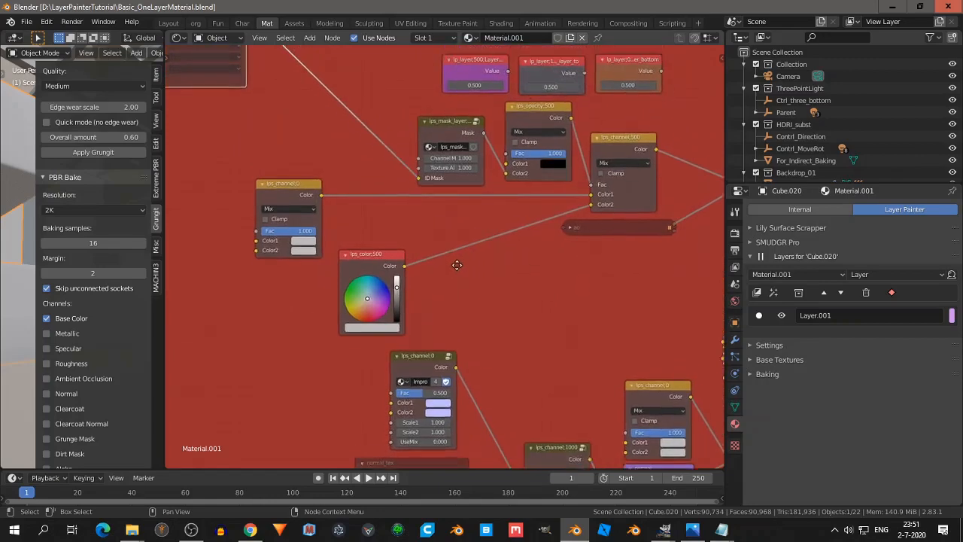
scroll(593, 216, "down", 2)
middle_click_drag(593, 217, 438, 197)
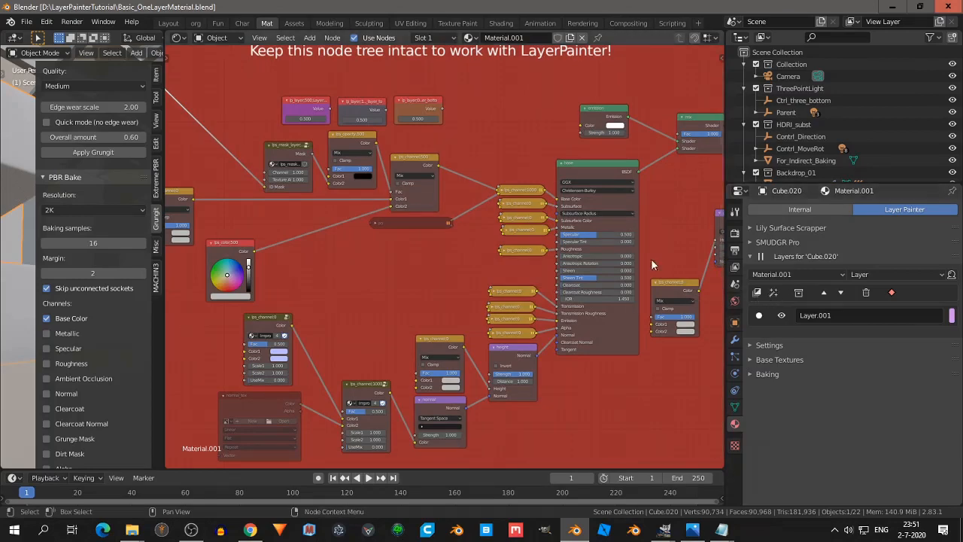
scroll(690, 284, "down", 1)
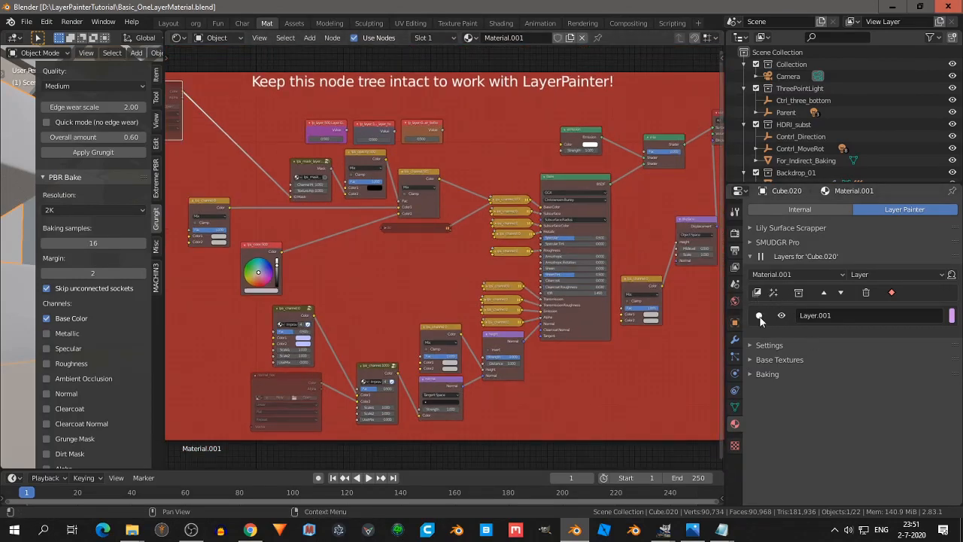
- Expand the settings of Layer.001, disable its Albedo channel and remove that channel from the layer
left_click(754, 343)
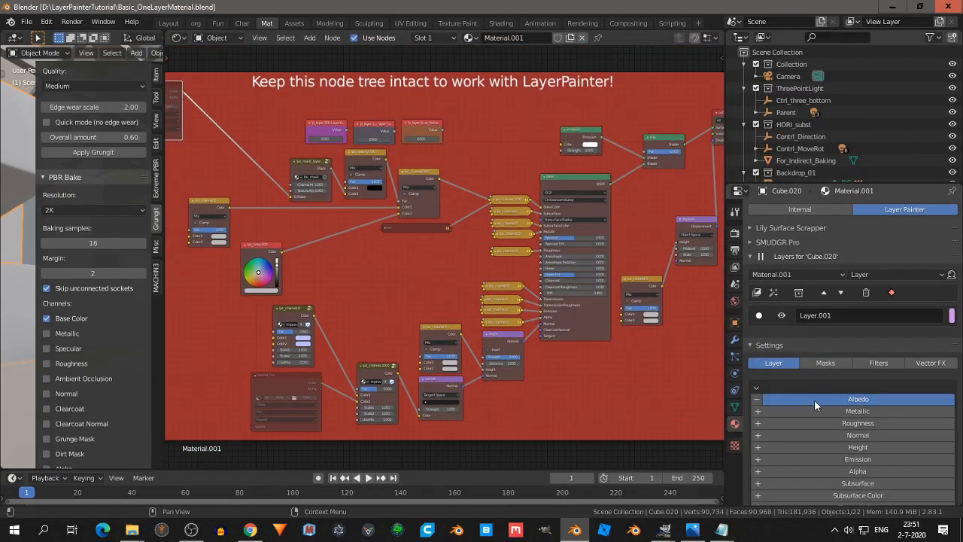
scroll(683, 322, "down", 2)
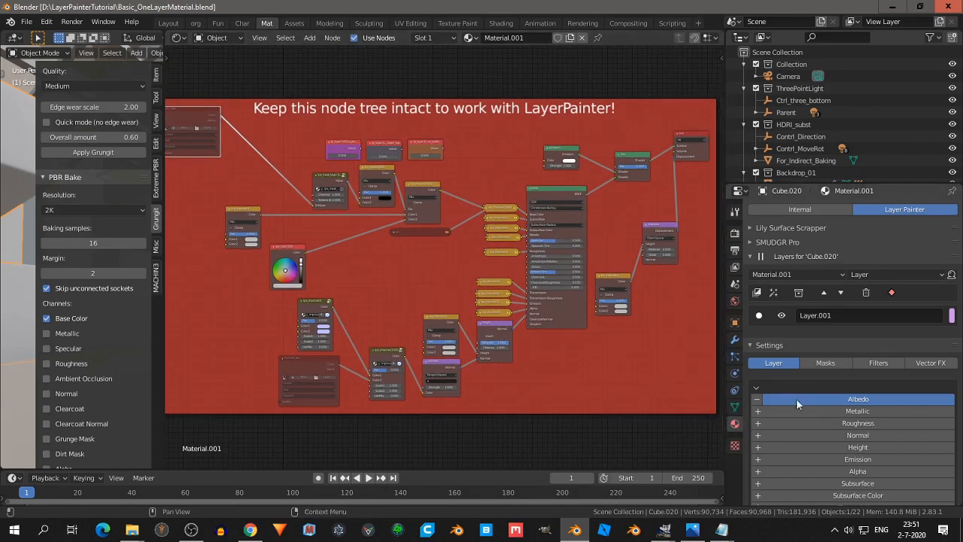
left_click(805, 401)
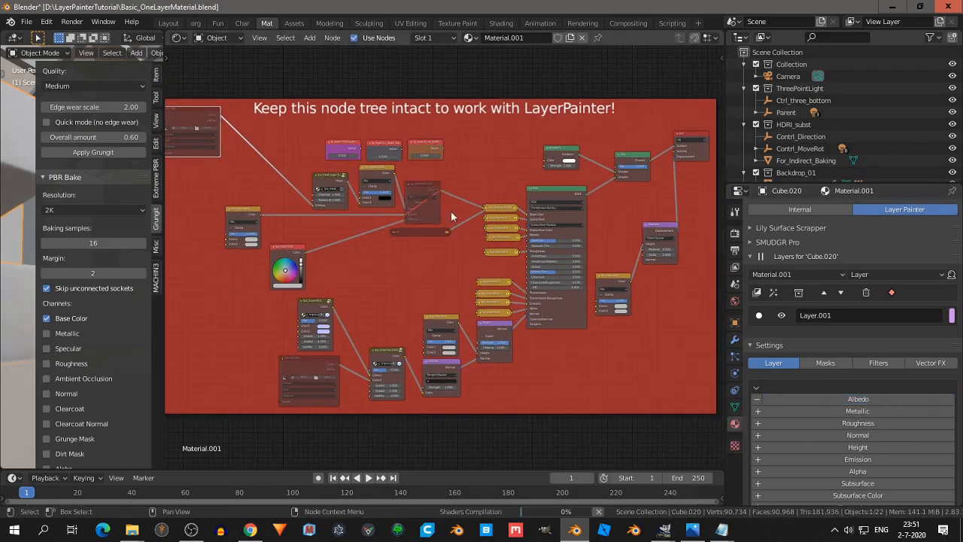
scroll(421, 195, "up", 1)
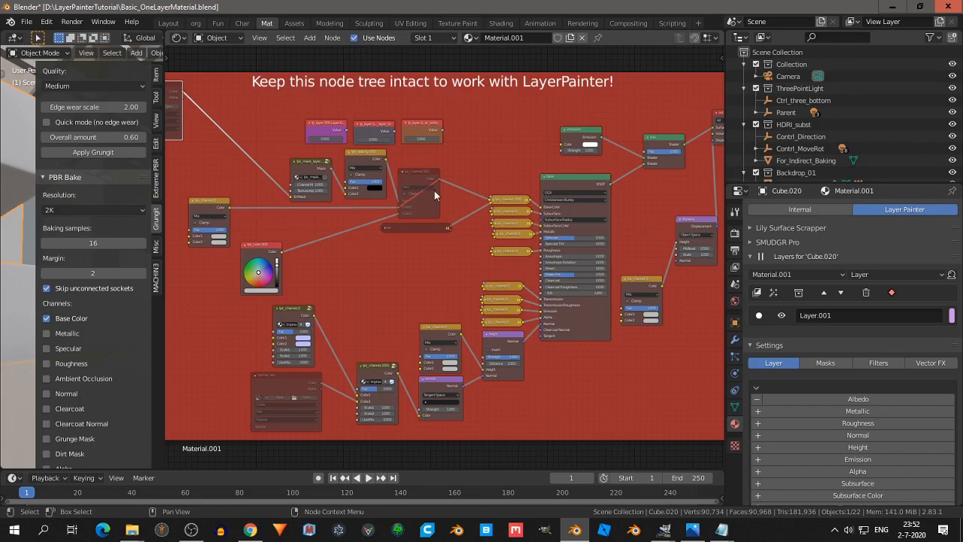
left_click(758, 400)
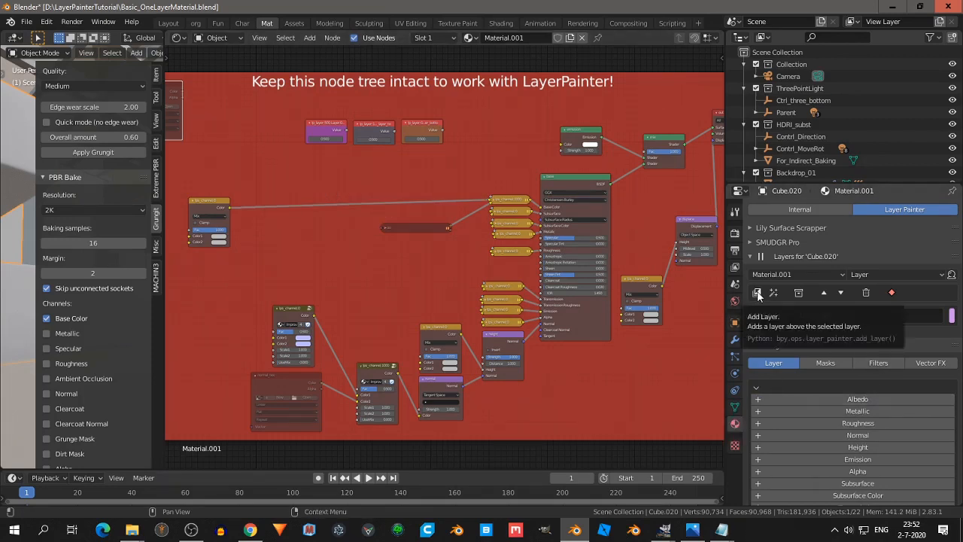
- Add a new layer above Layer.001 and add the Albedo channel back to Layer.001
left_click(757, 293)
middle_click_drag(447, 172, 531, 174)
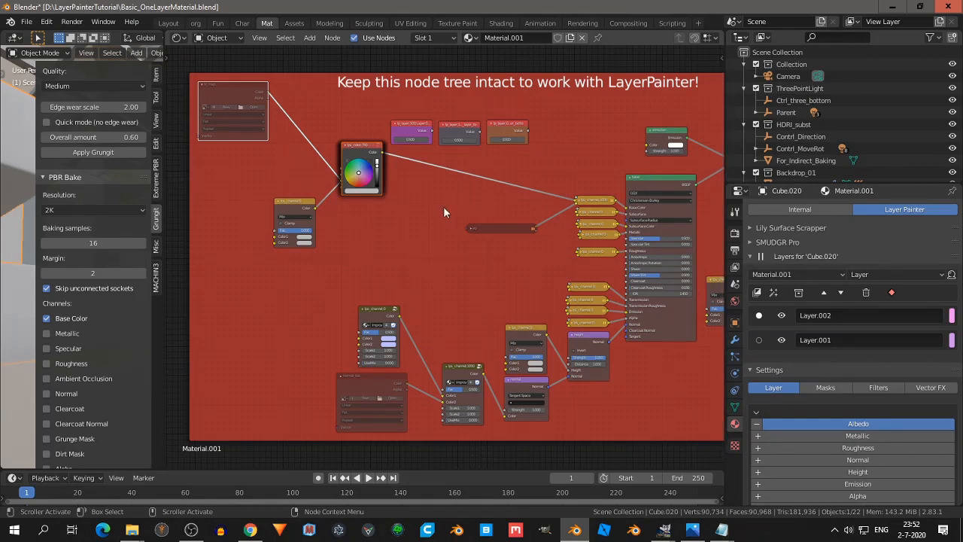
scroll(451, 210, "up", 1)
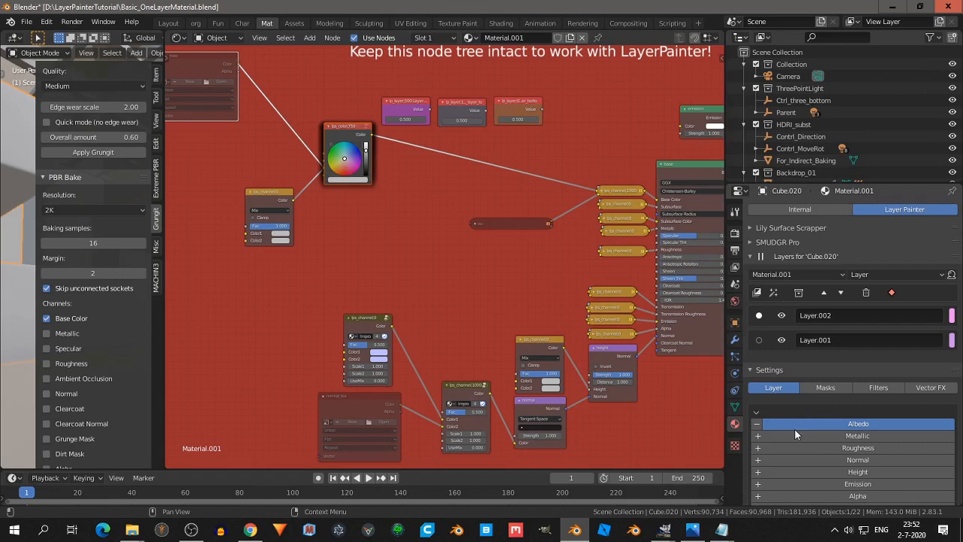
left_click(759, 340)
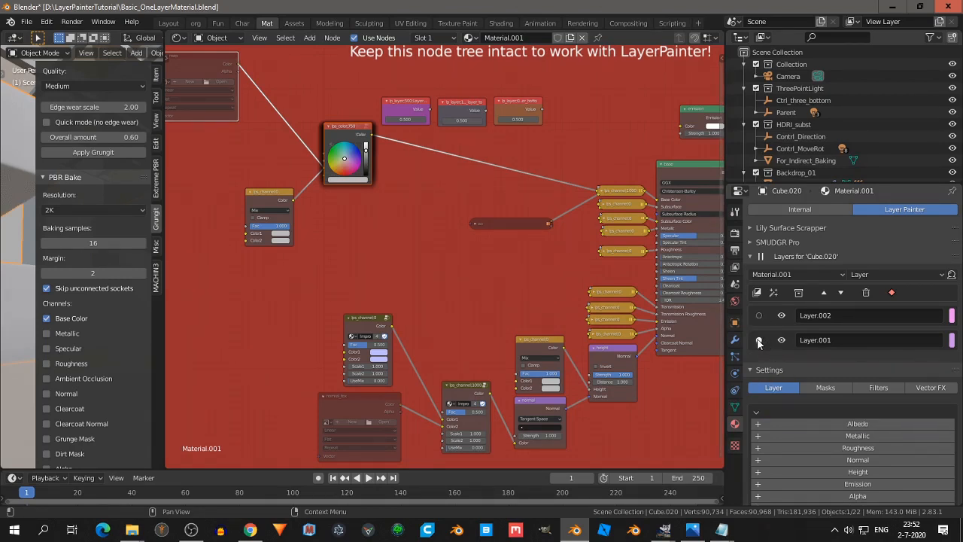
left_click(827, 426)
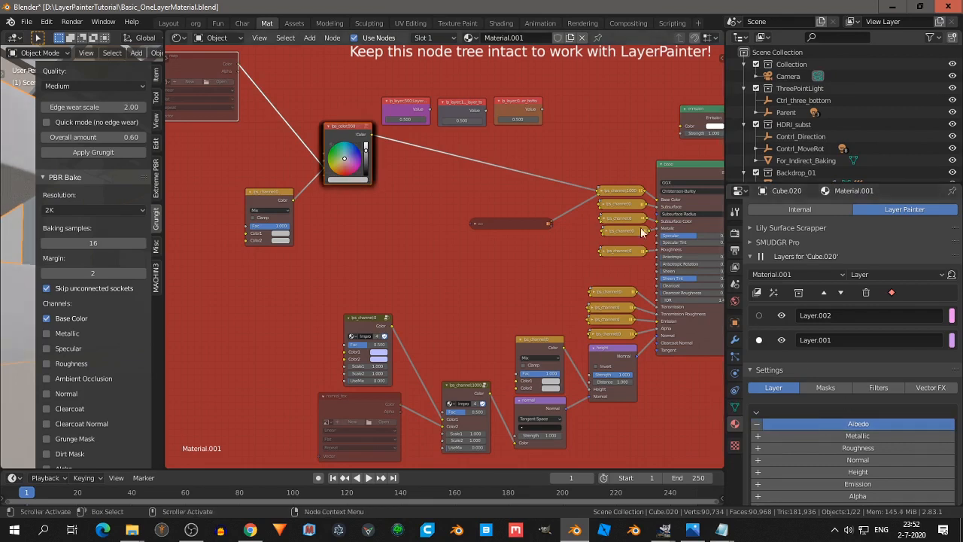
- Review the channels of Layer.002 and add a Roughness channel to Layer.001
left_click(759, 315)
scroll(837, 420, "down", 2)
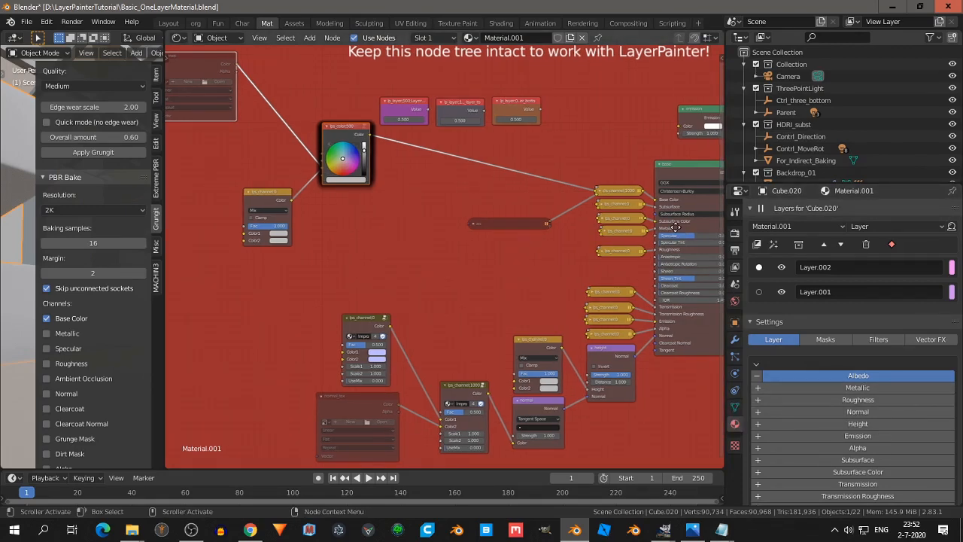
middle_click_drag(676, 226, 649, 226)
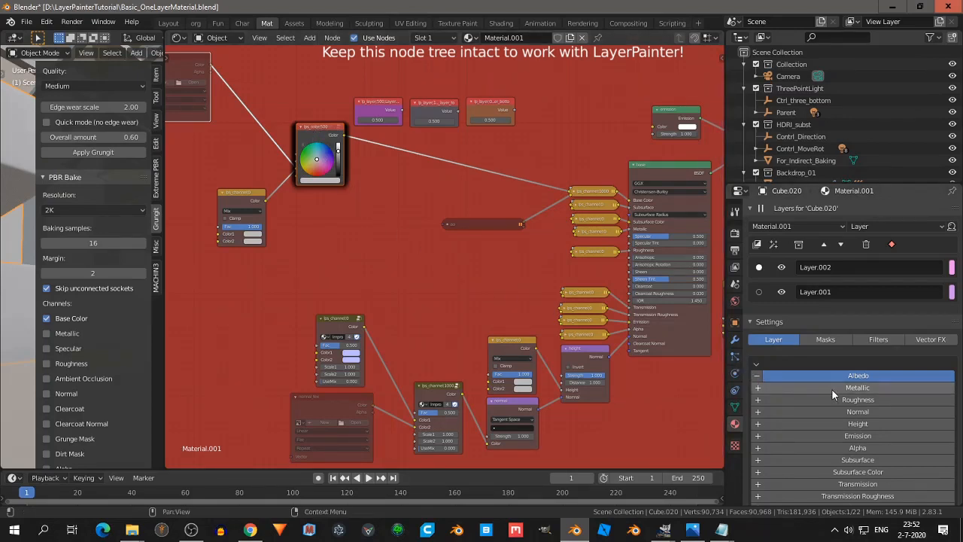
left_click(758, 292)
scroll(797, 346, "down", 1)
scroll(810, 316, "up", 2)
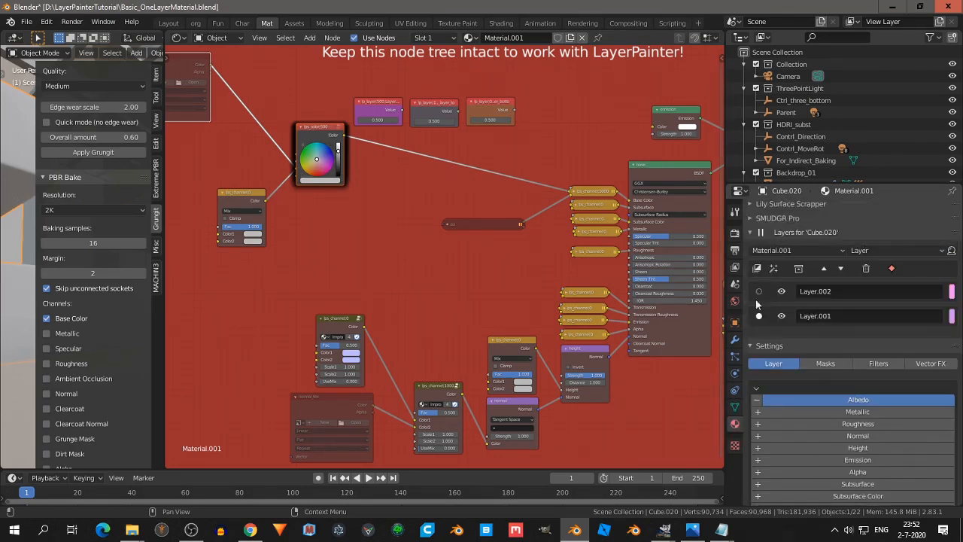
left_click(840, 425)
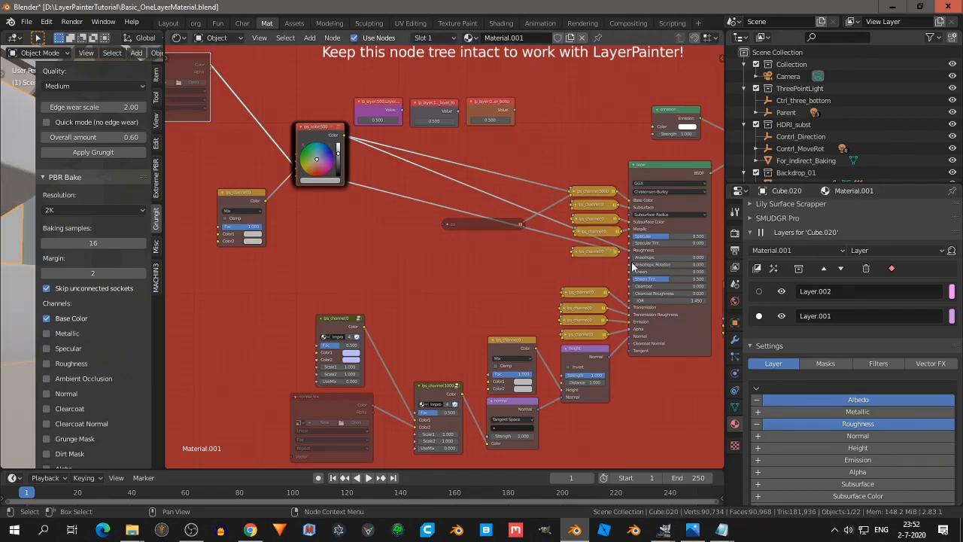
- Spread out the overlapping color, mask, opacity and mix nodes in the node tree so each one is separately readable
left_click_drag(321, 137, 289, 99)
left_click_drag(322, 158, 266, 98)
left_click_drag(307, 155, 241, 211)
left_click(314, 155)
left_click_drag(315, 163, 399, 234)
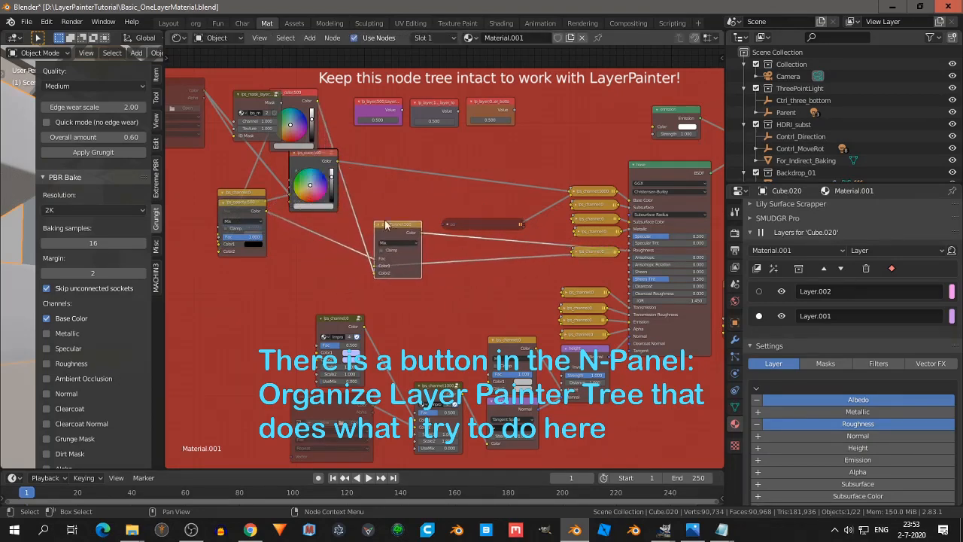
left_click_drag(305, 98, 306, 257)
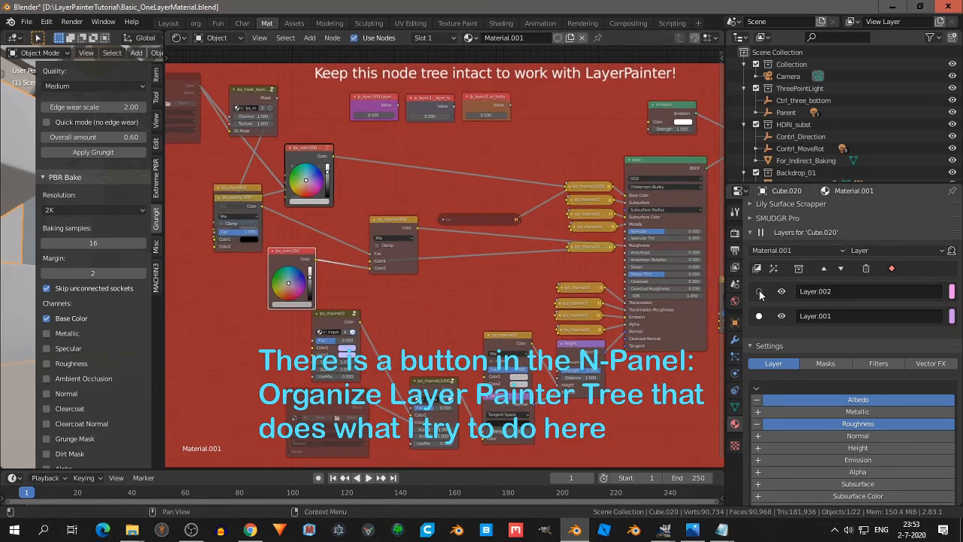
- Add a Roughness channel to Layer.002
left_click(760, 292)
left_click(847, 426)
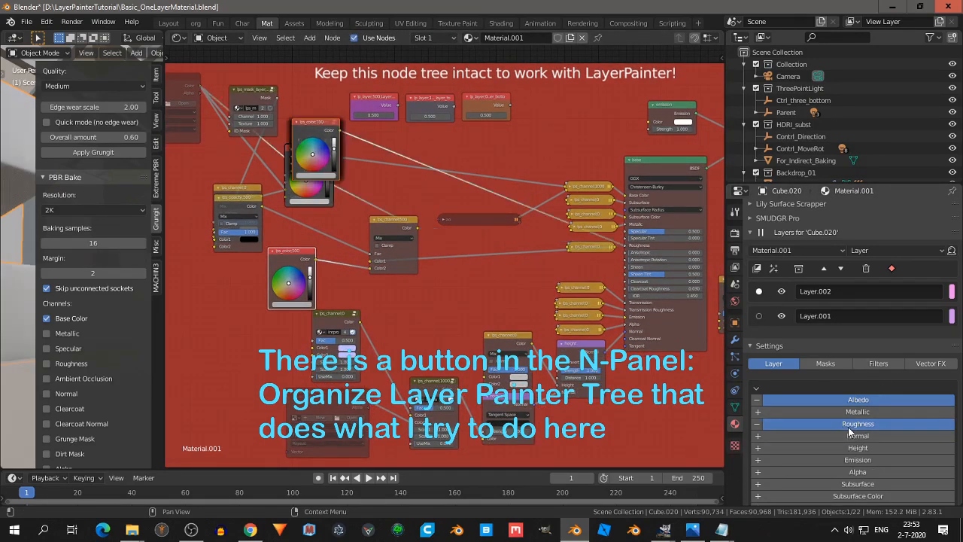
- Separate the overlapping color and mask nodes of the new Roughness channel and trace their links to the base shader
mouse_move(290, 258)
left_mouse_down()
mouse_move(354, 179)
mouse_move(383, 258)
mouse_move(274, 254)
left_mouse_up()
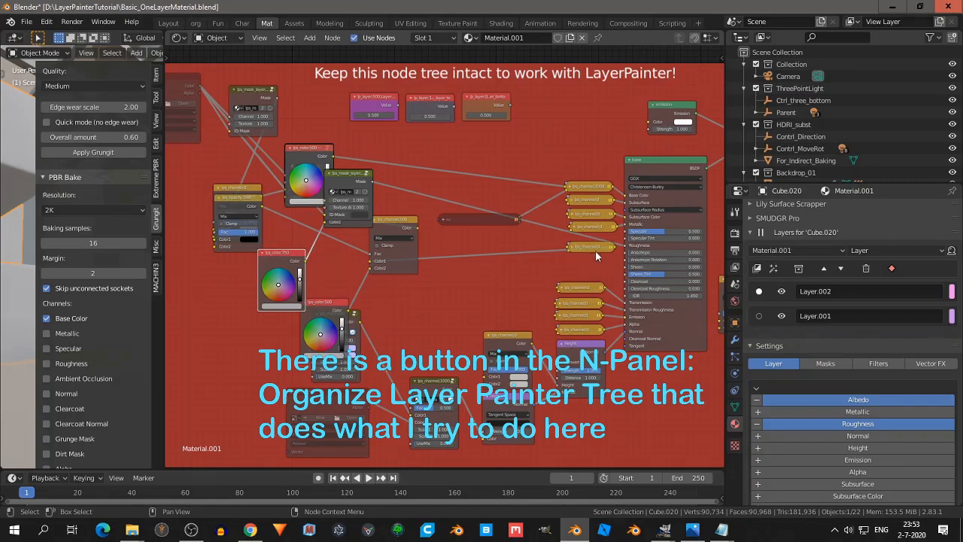
scroll(595, 250, "up", 2)
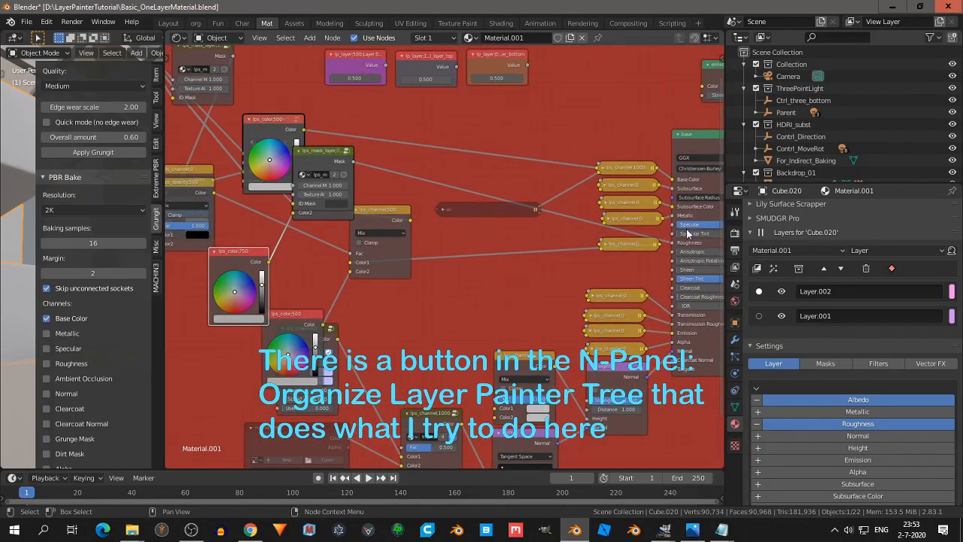
scroll(687, 234, "up", 2)
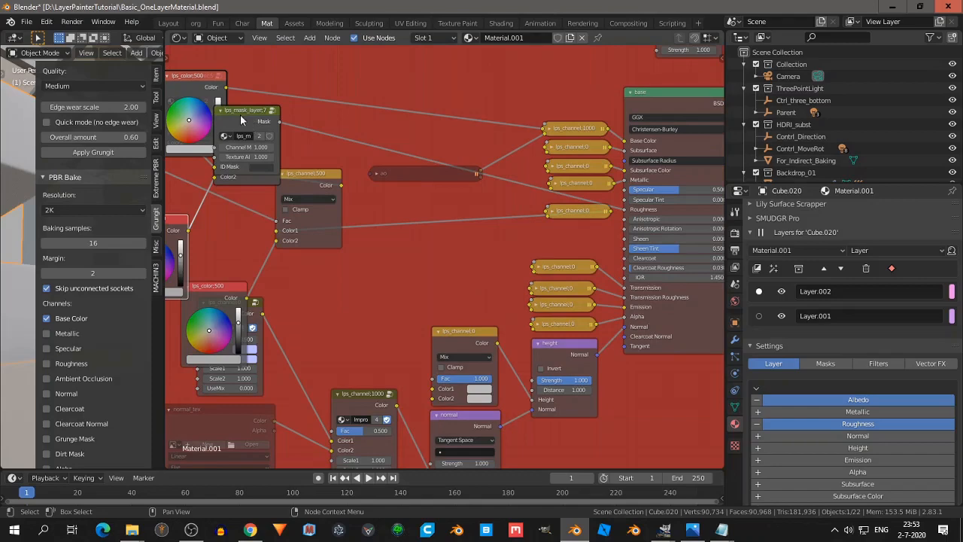
scroll(394, 177, "down", 1)
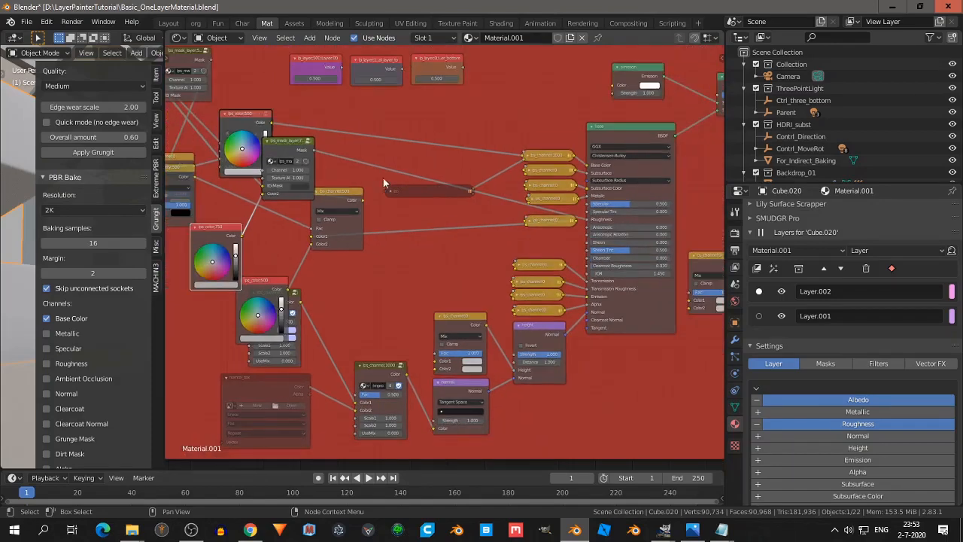
- Add a new layer above Layer.002 and remove its Albedo channel so it contains no channels
left_click(757, 269)
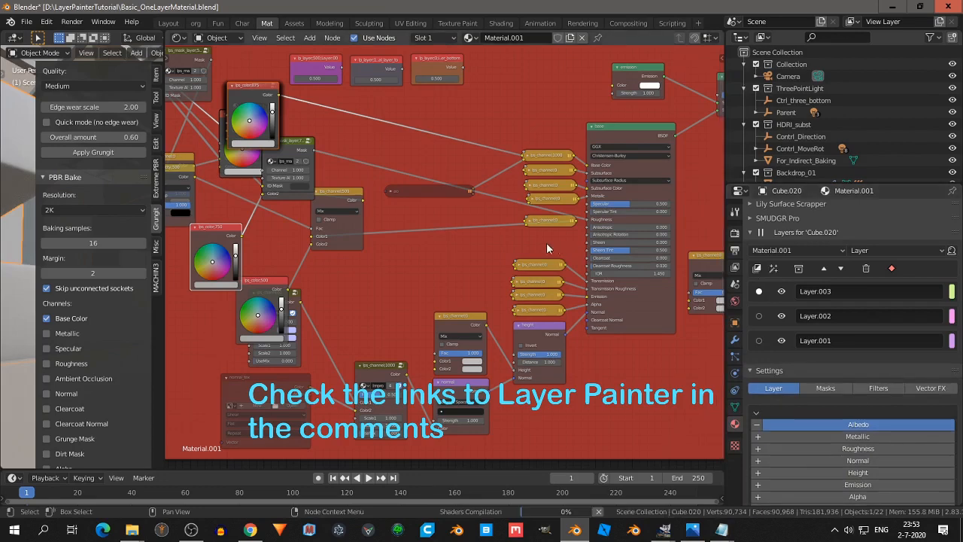
left_click(839, 424)
left_click(758, 425)
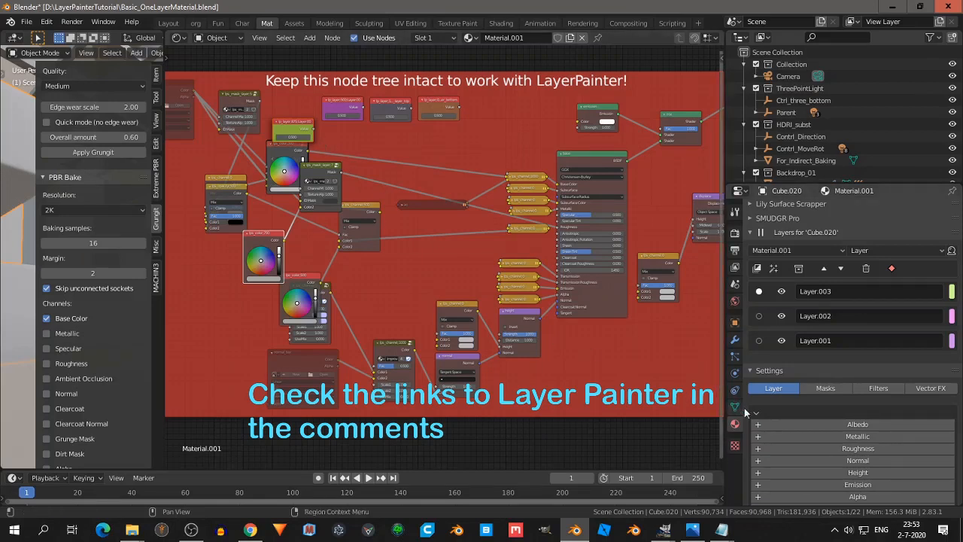
- Move Layer.003 one place down the layer stack, between Layer.002 and Layer.001
scroll(821, 401, "up", 1)
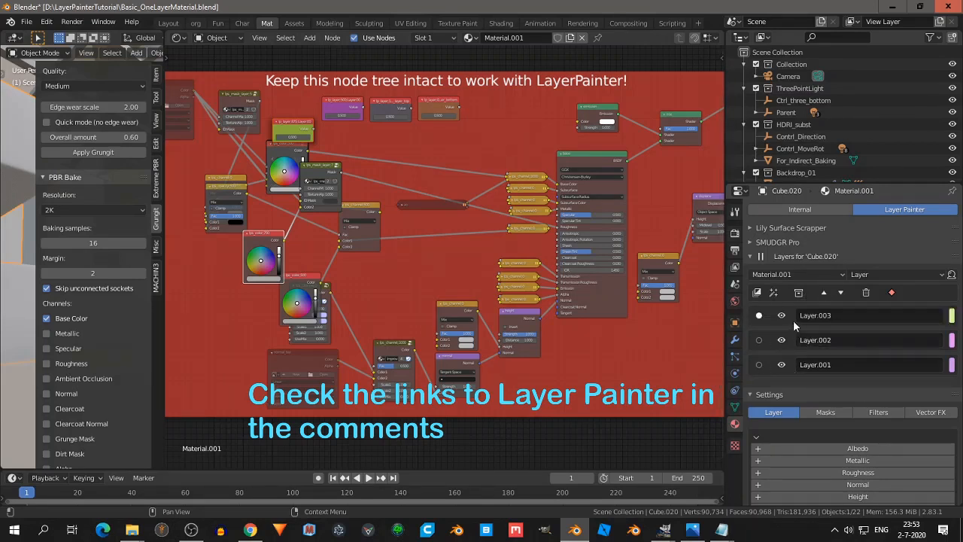
left_click(840, 293)
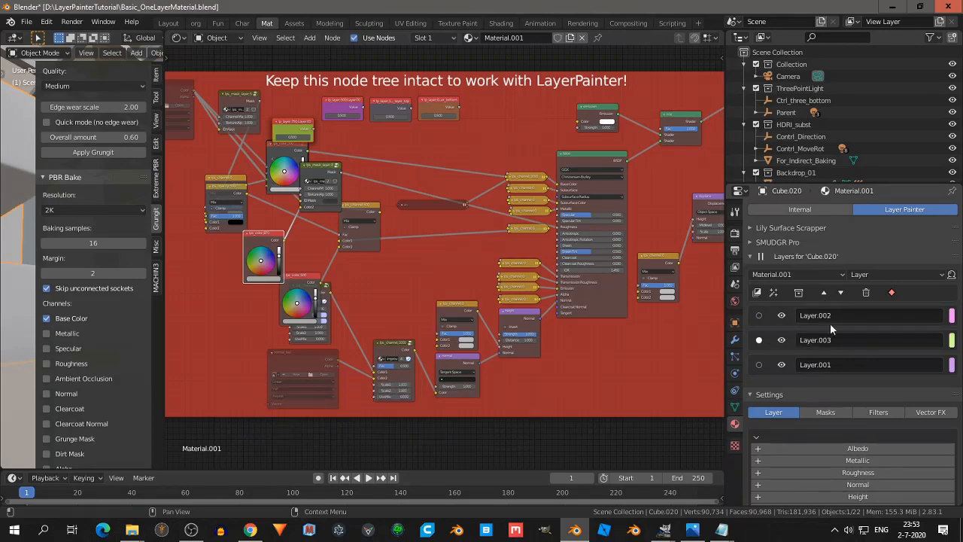